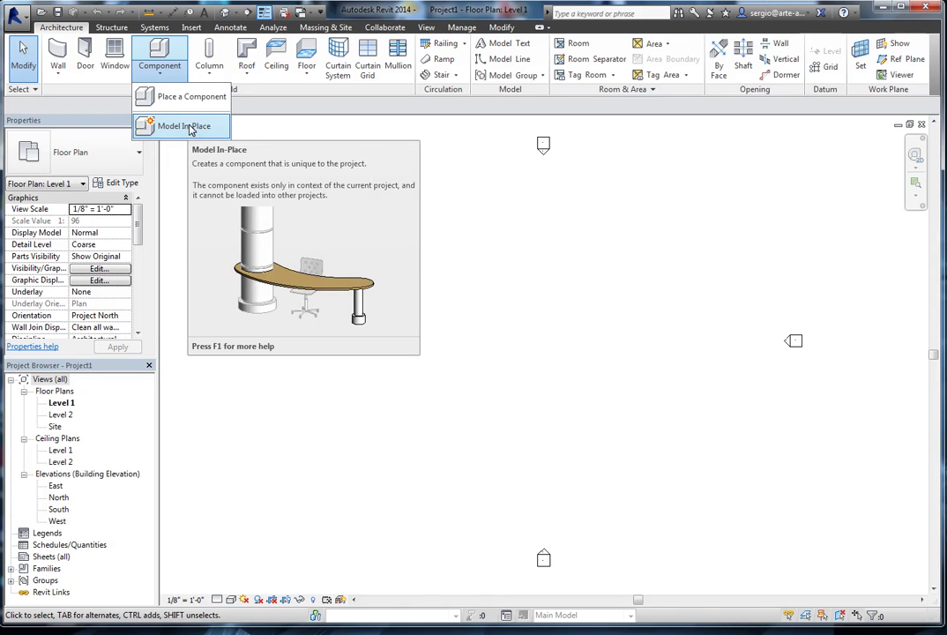
Start an in-place model in the Casework category and name it table1
click(175, 130)
click(174, 129)
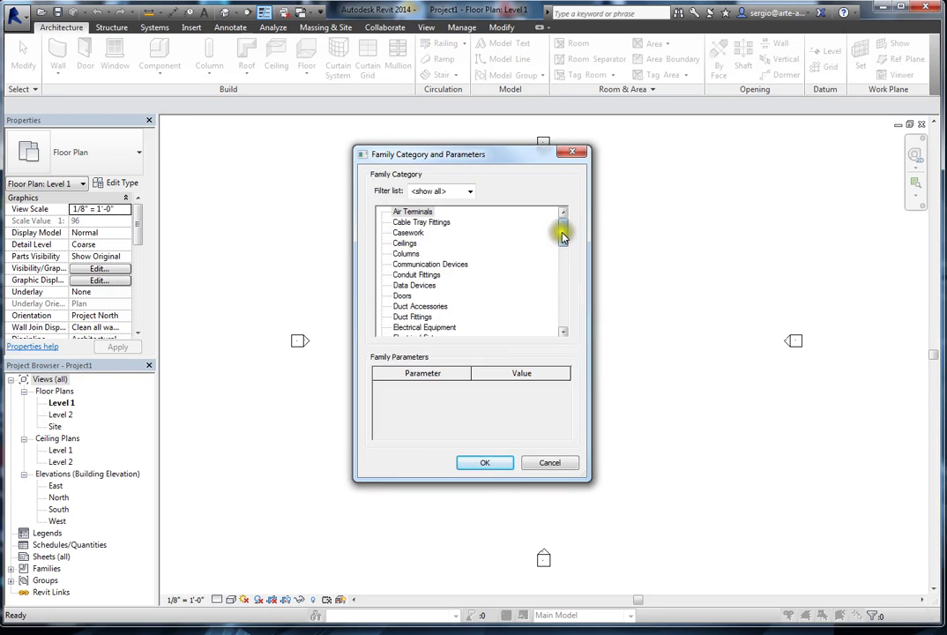
mouse_move(562, 232)
mouse_down()
mouse_move(569, 313)
mouse_move(567, 231)
mouse_up()
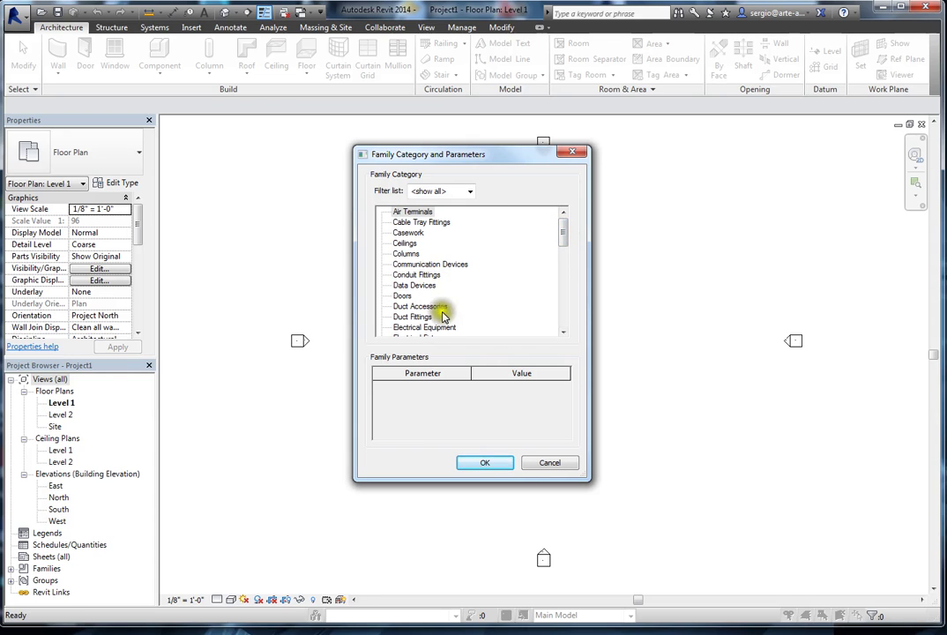
click(410, 233)
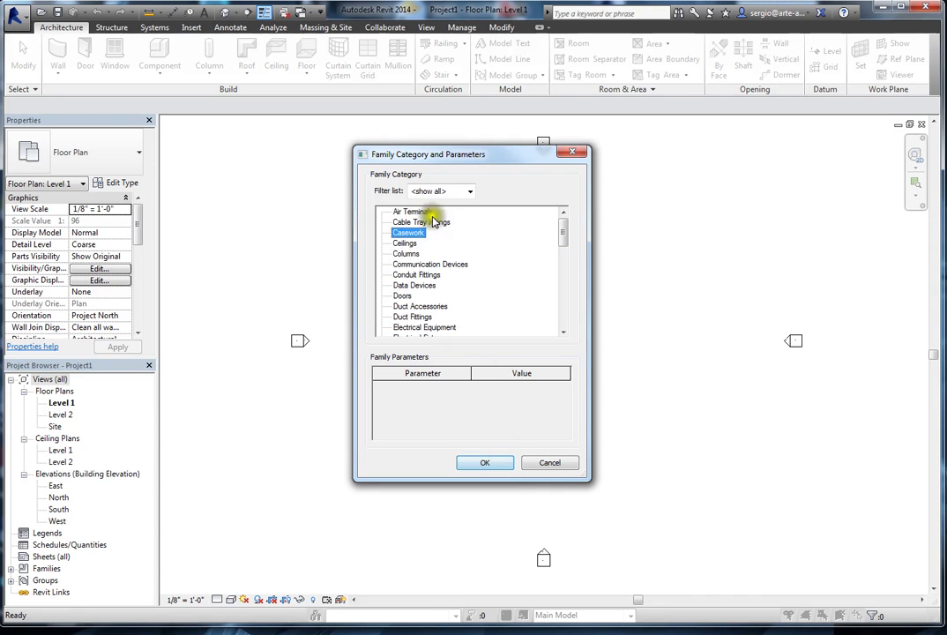
click(487, 464)
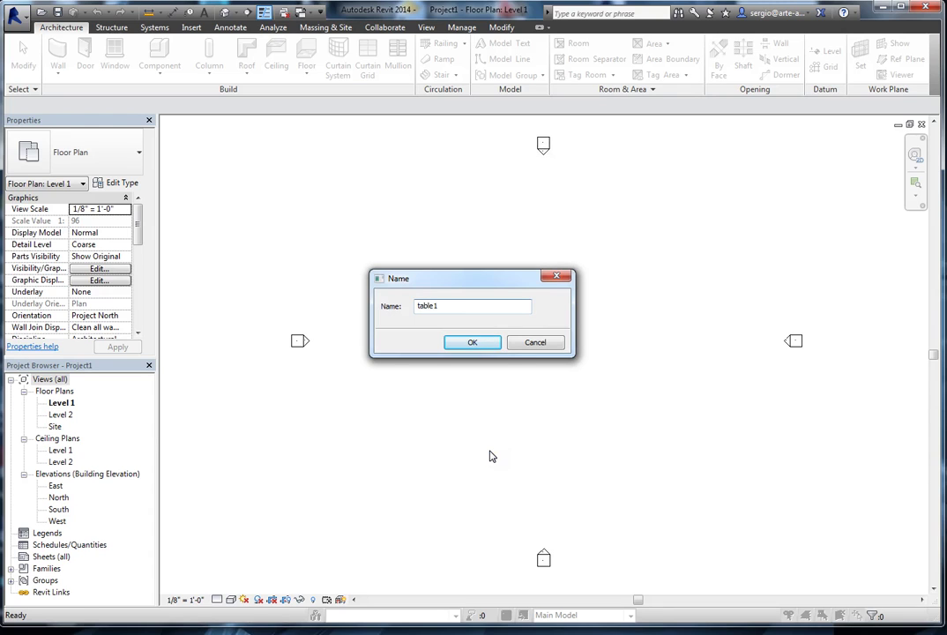
click(487, 345)
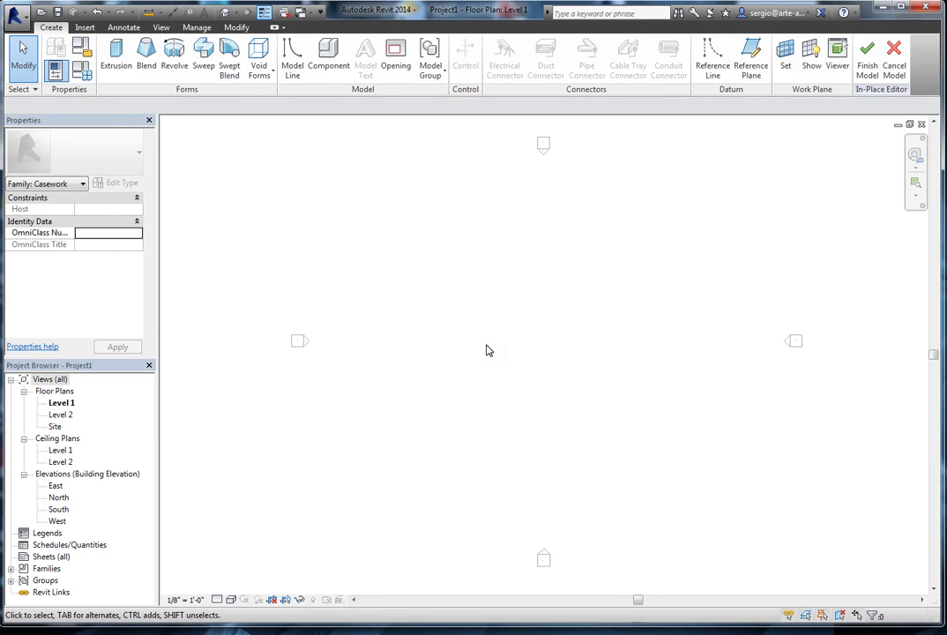
click(487, 344)
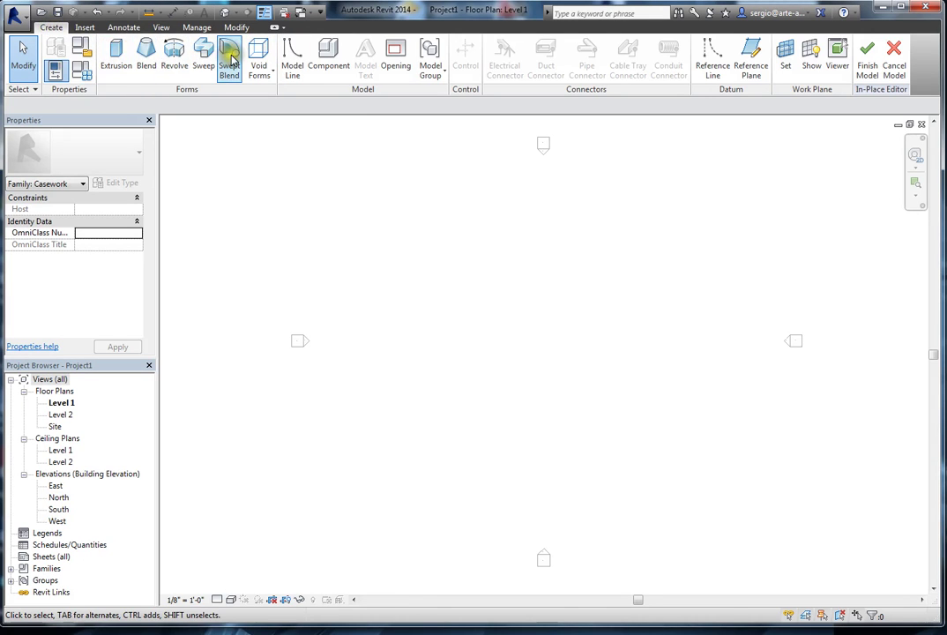
Start an extrusion and sketch a rectangle about 3'-6" wide by 5'-0" long in the middle of the Level 1 plan
click(121, 66)
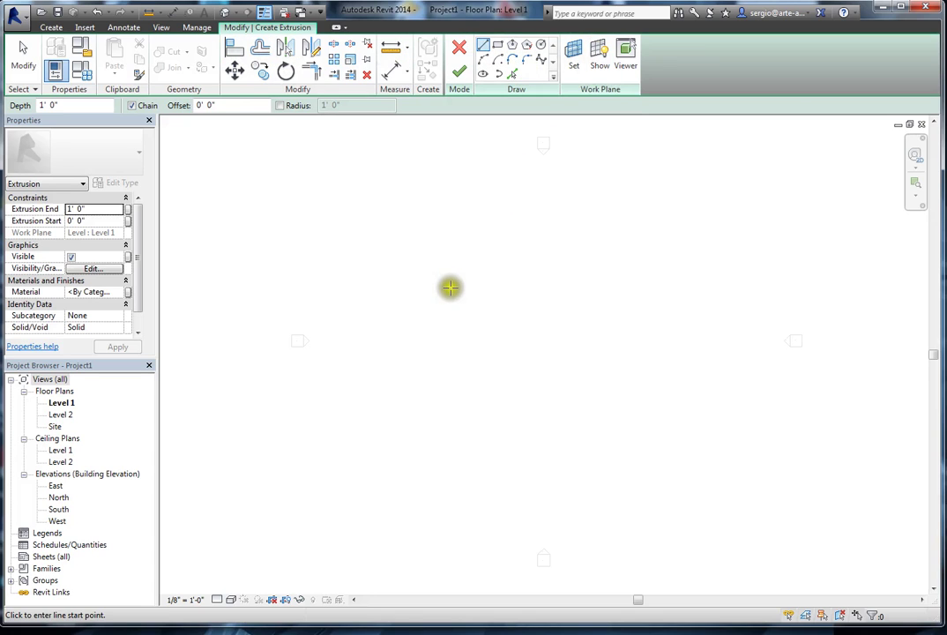
click(489, 284)
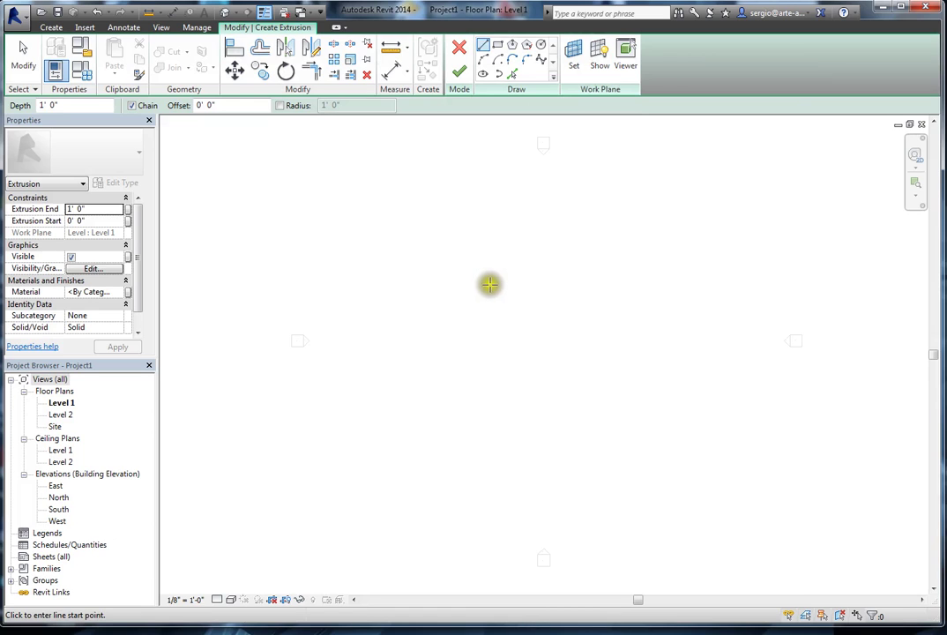
click(499, 46)
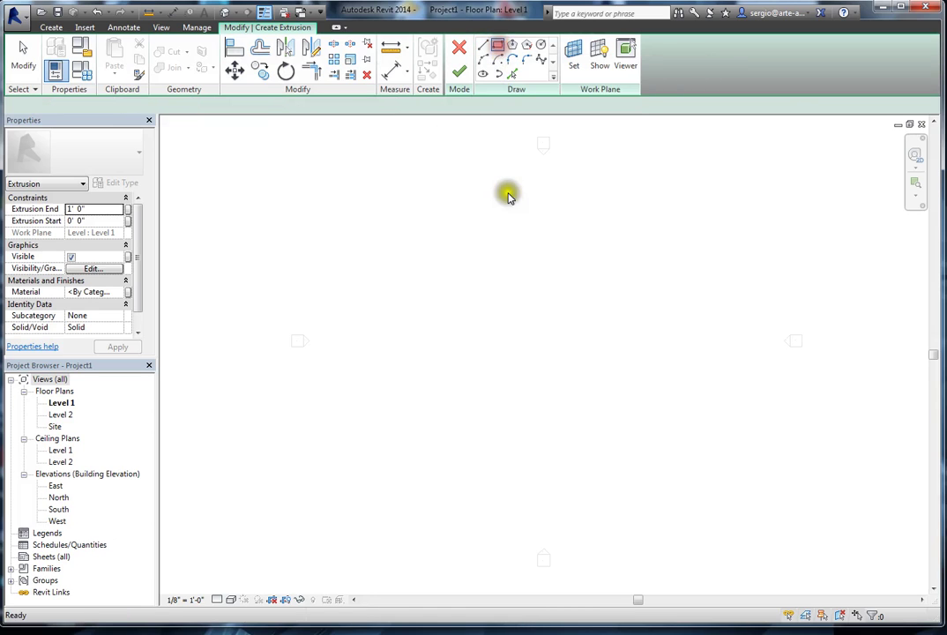
click(475, 293)
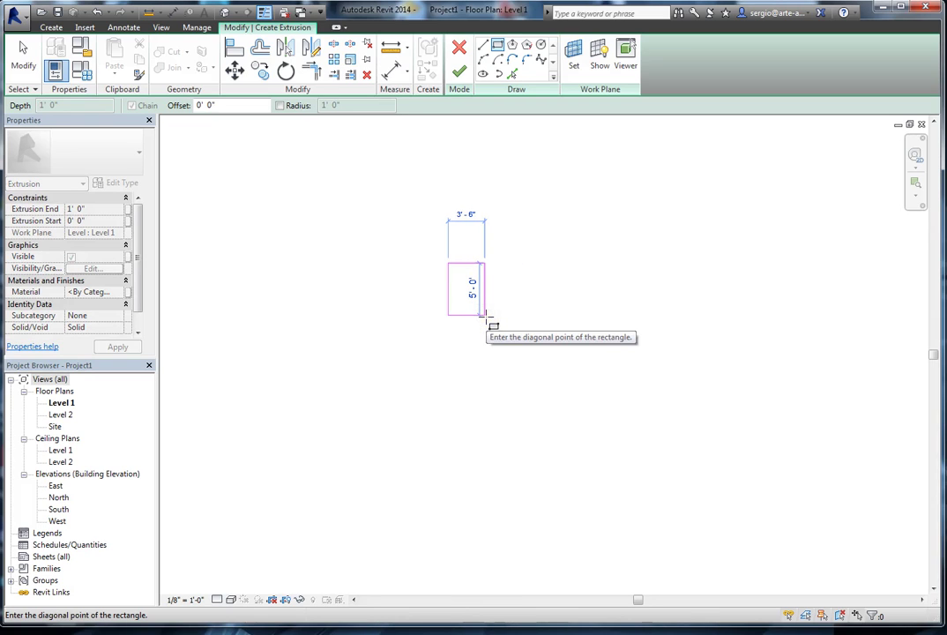
click(484, 315)
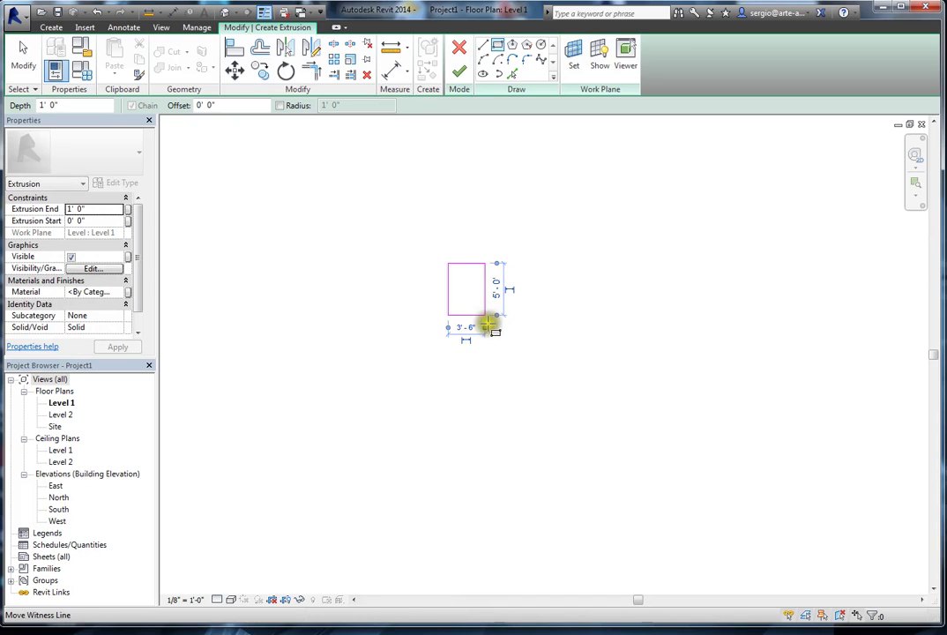
scroll(477, 293, up, 2)
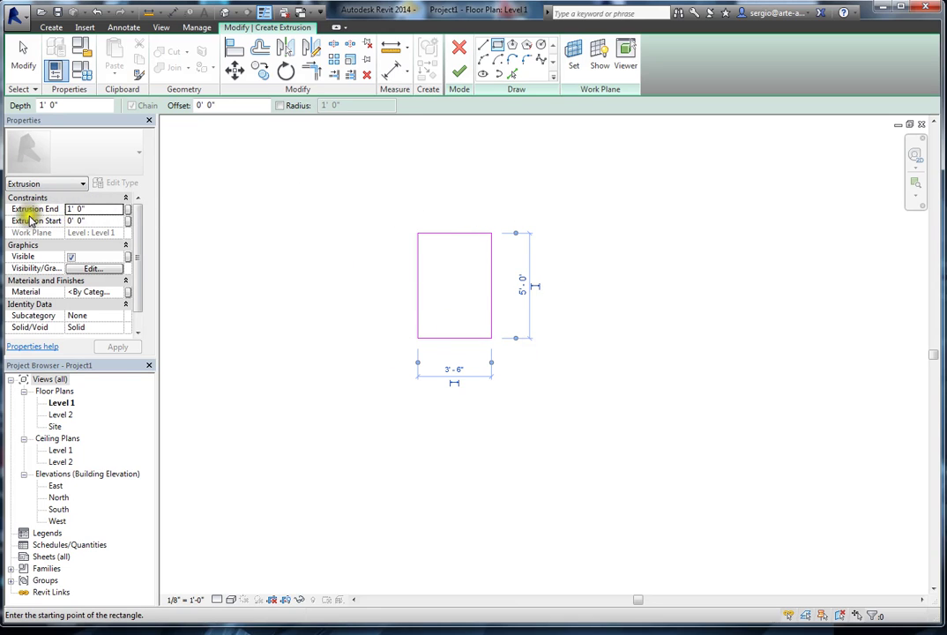
click(96, 220)
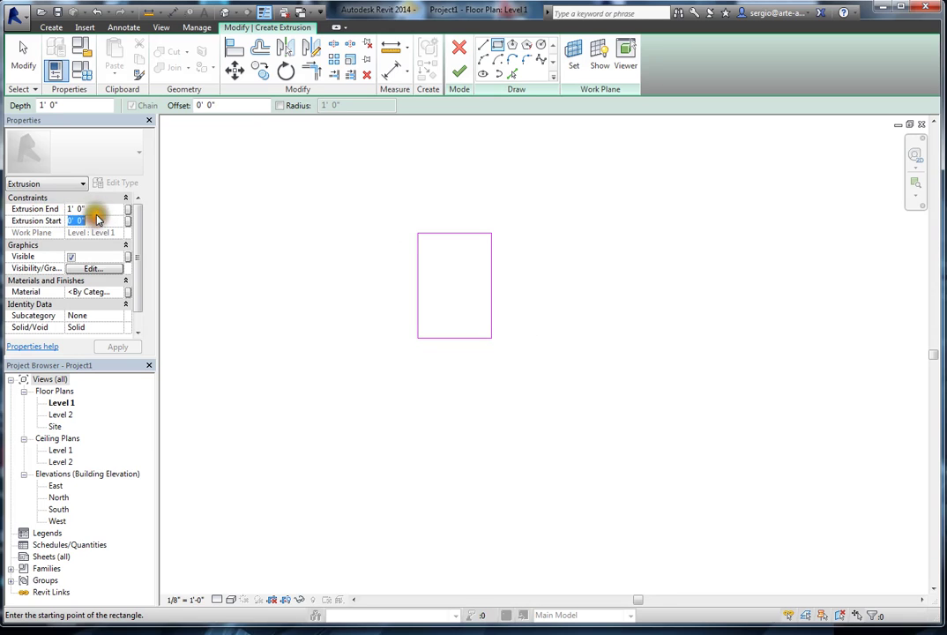
click(92, 209)
click(89, 220)
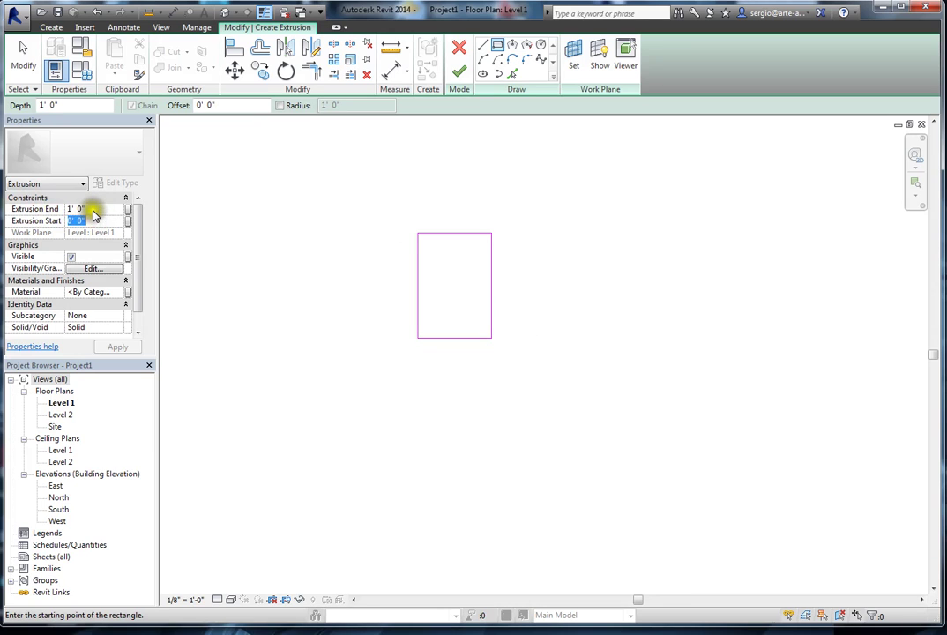
click(91, 209)
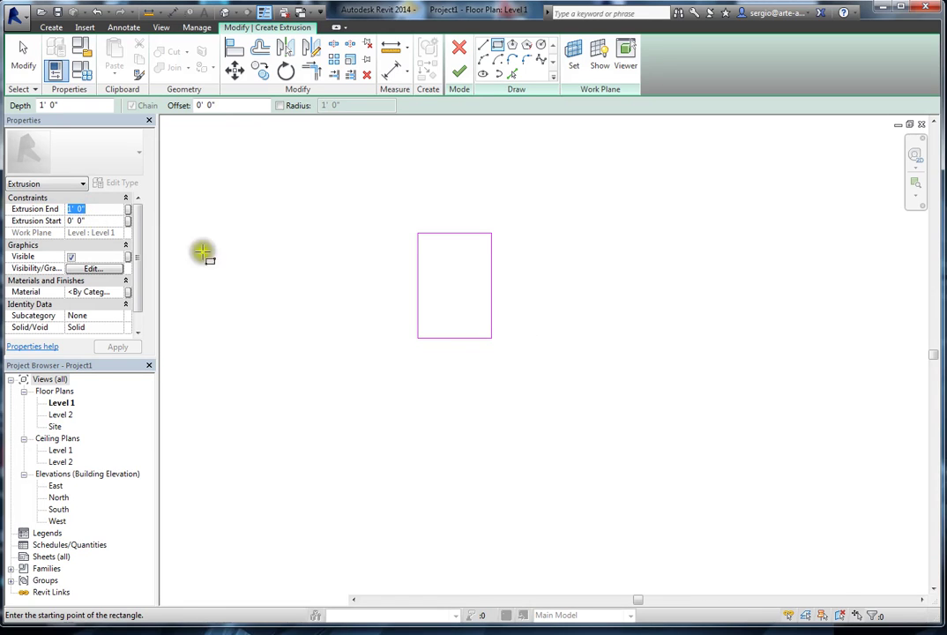
click(491, 292)
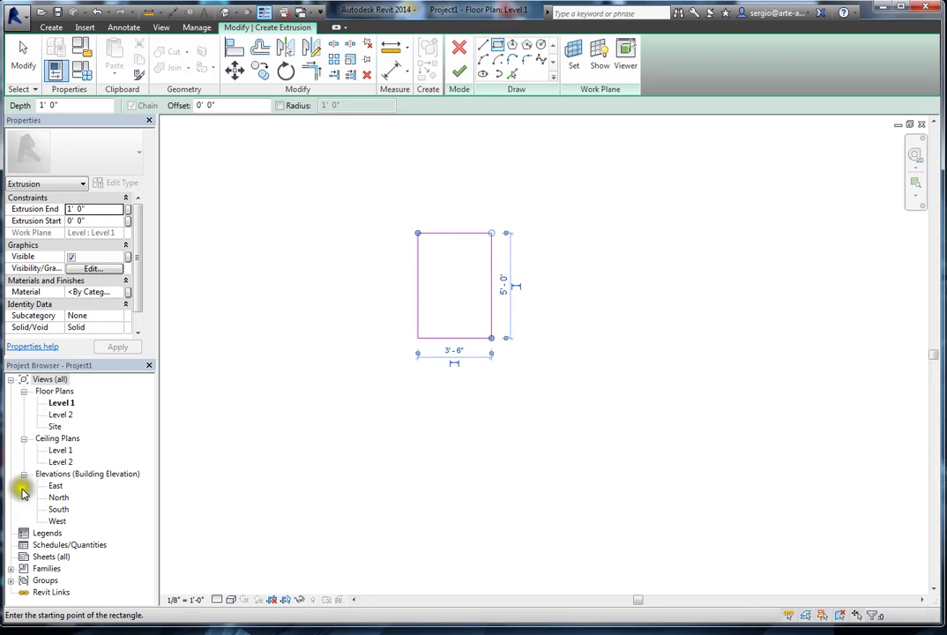
Switch to the default 3D view of the rectangle sketch and leave the rectangle drawing tool
click(224, 15)
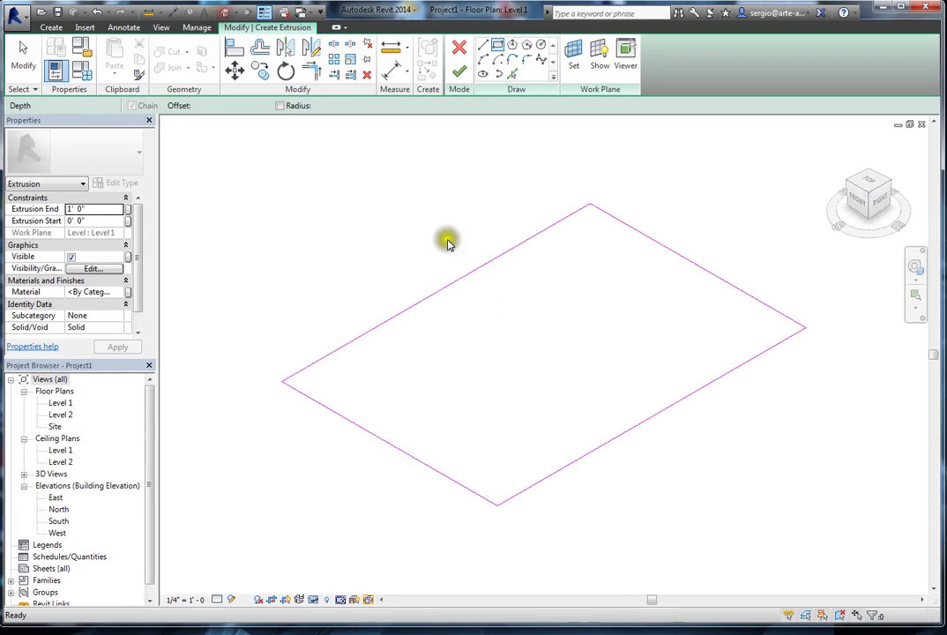
click(600, 58)
scroll(513, 334, down, 5)
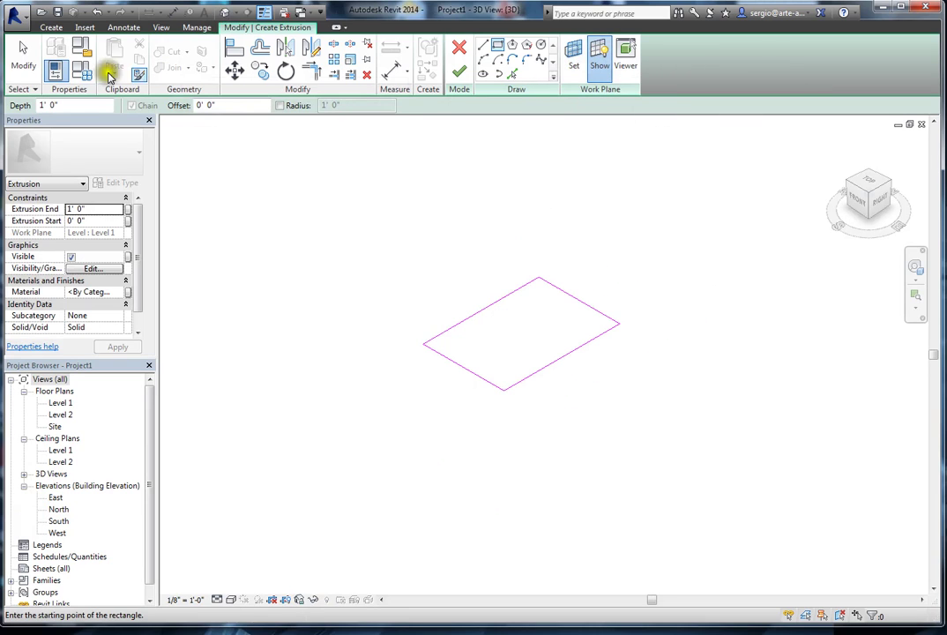
click(22, 57)
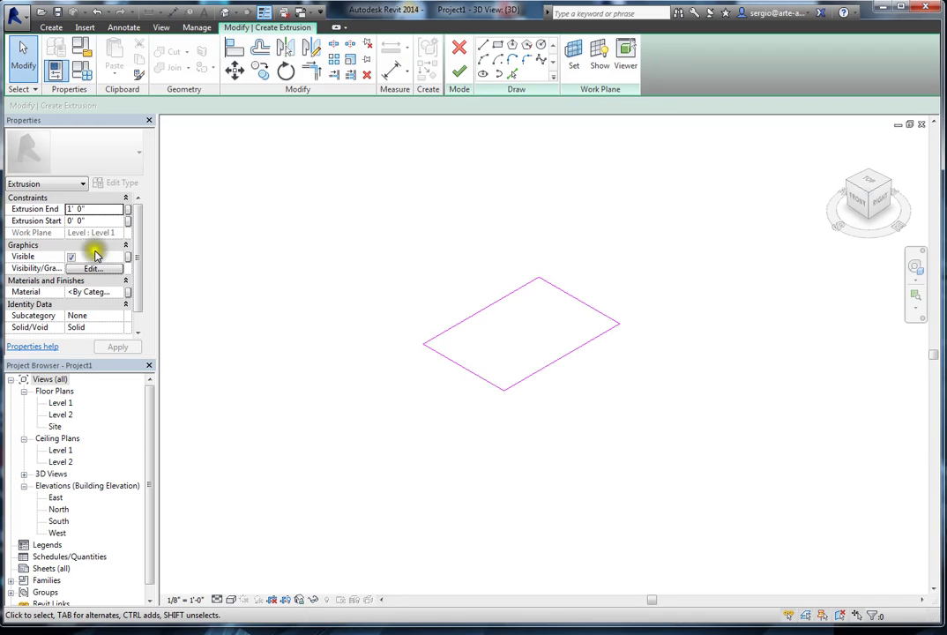
Set the extrusion end to 3' 0" and the start to 2' 10", and finish the tabletop extrusion
click(103, 220)
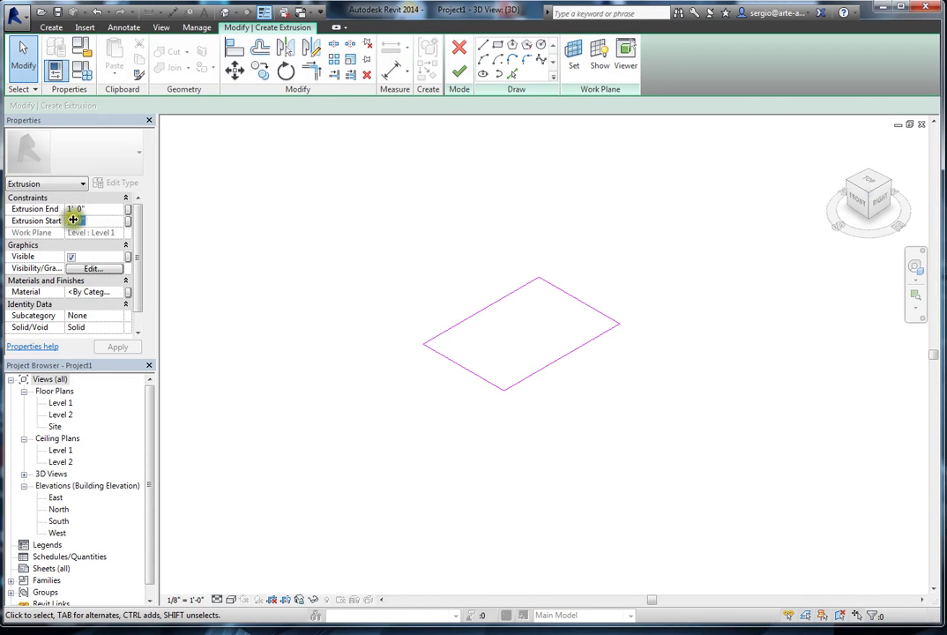
click(95, 210)
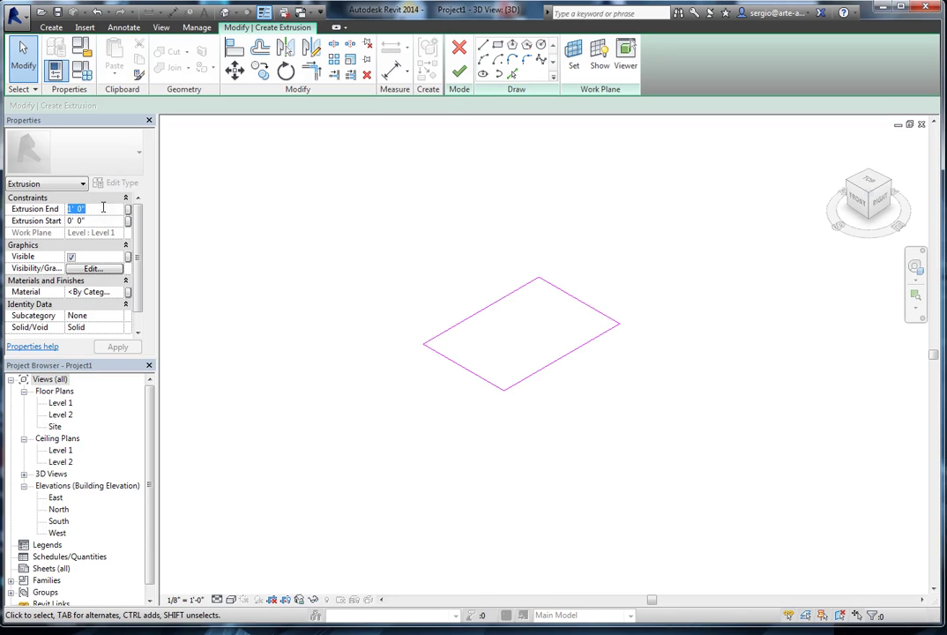
text(3)
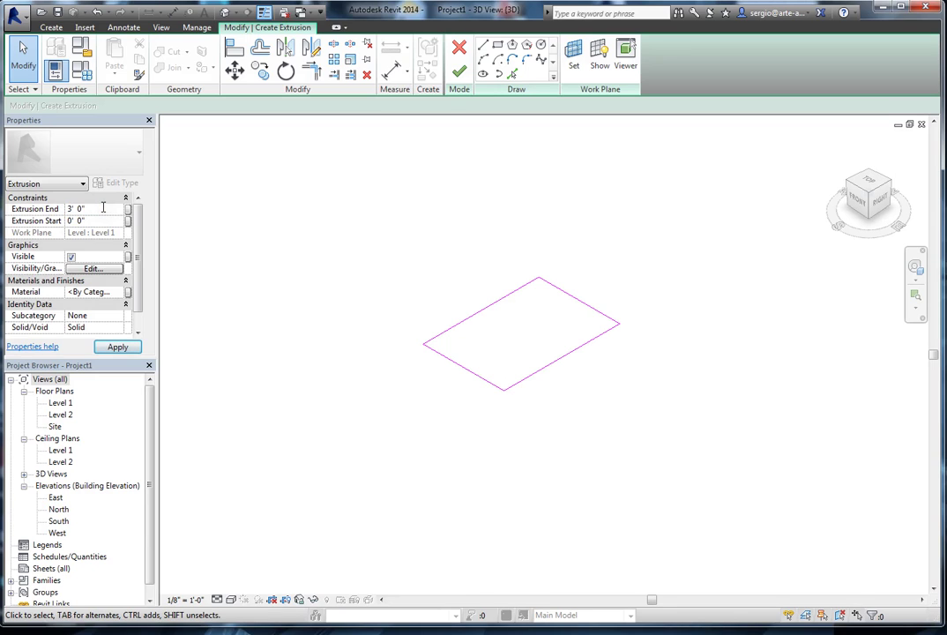
click(92, 219)
click(117, 347)
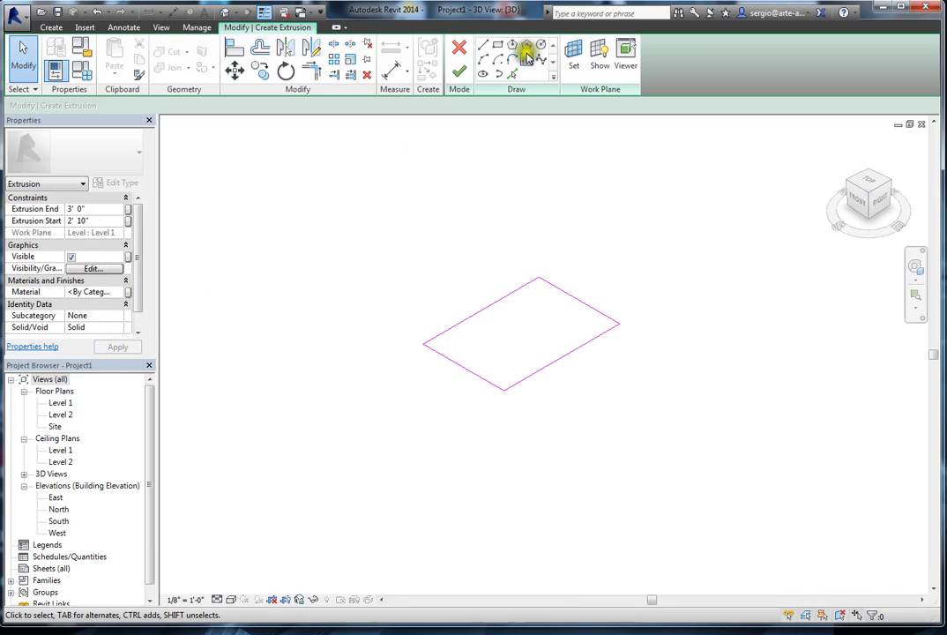
click(459, 73)
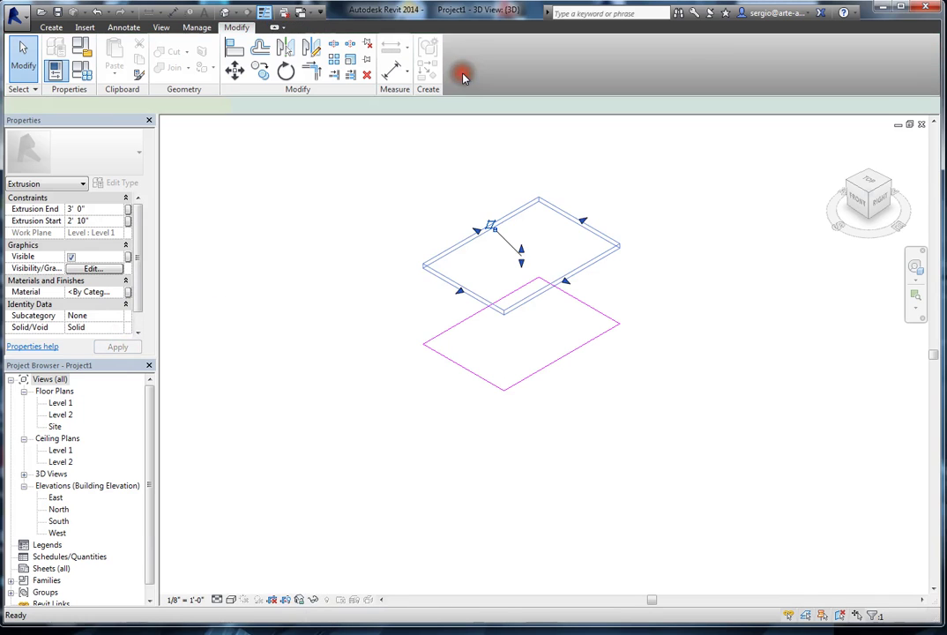
click(507, 427)
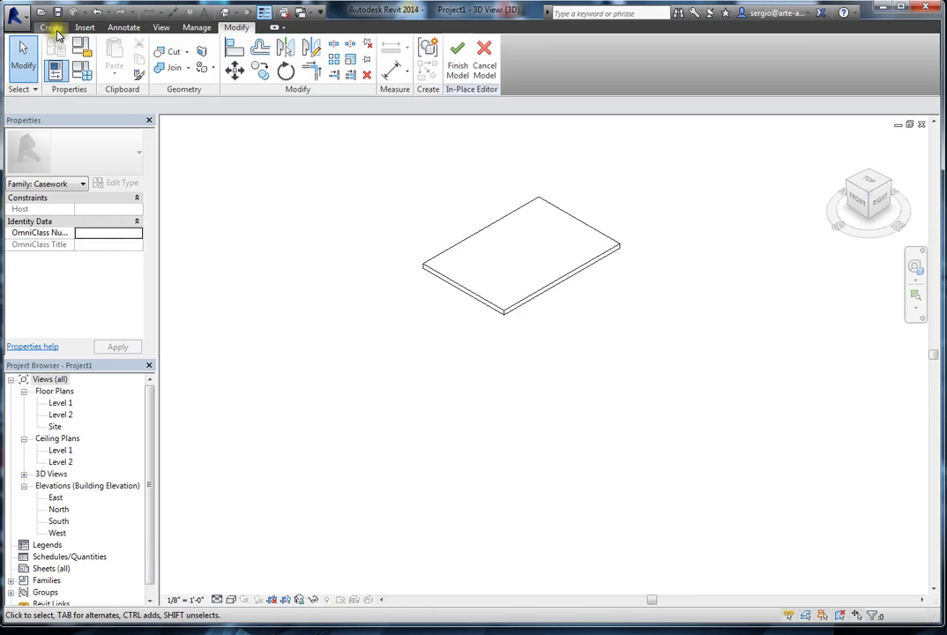
Show the active work plane and examine its position relative to the selected tabletop in 3D
click(53, 27)
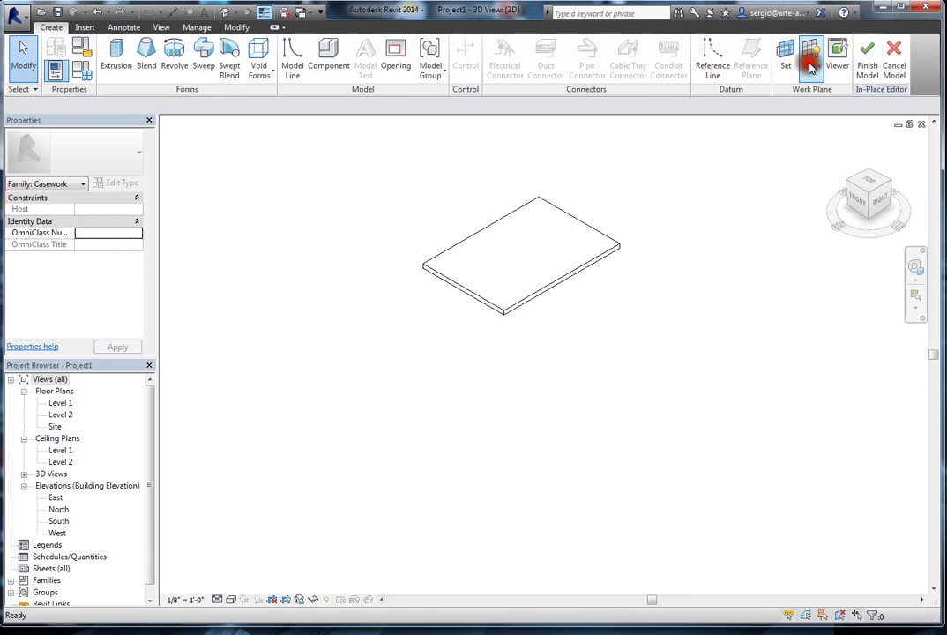
click(811, 63)
shift+middle_drag(530, 339, 599, 223)
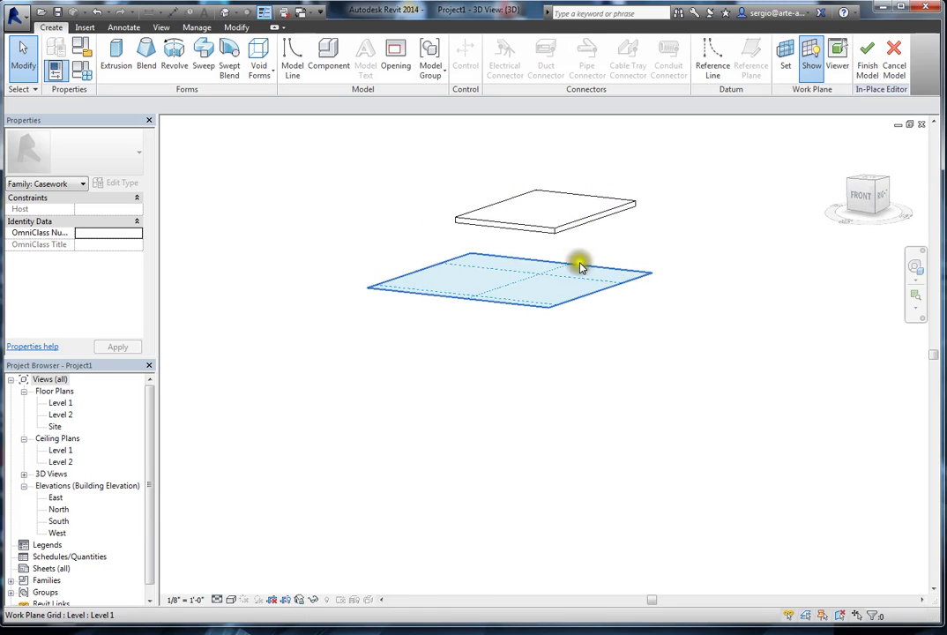
click(543, 229)
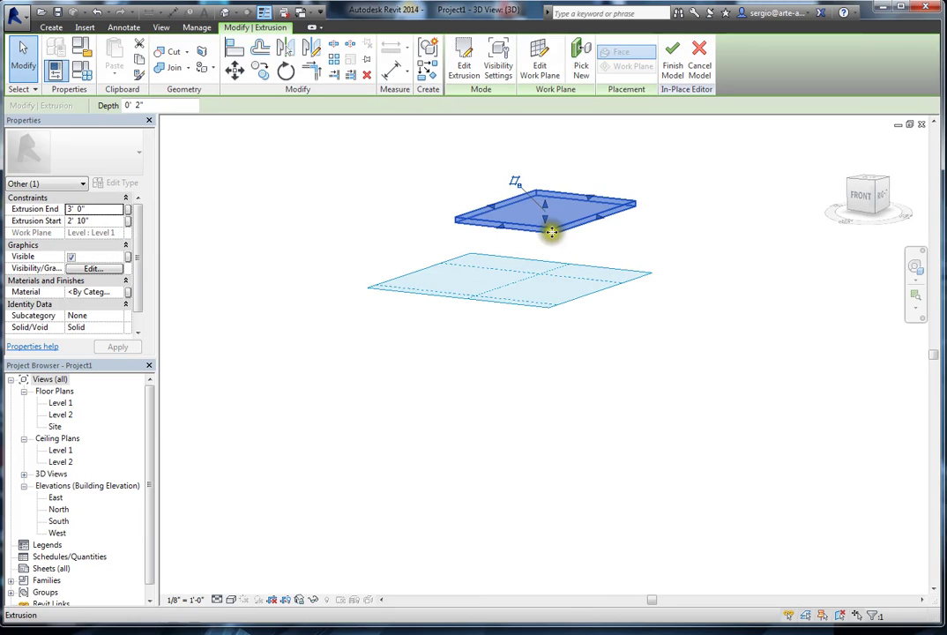
scroll(545, 234, up, 3)
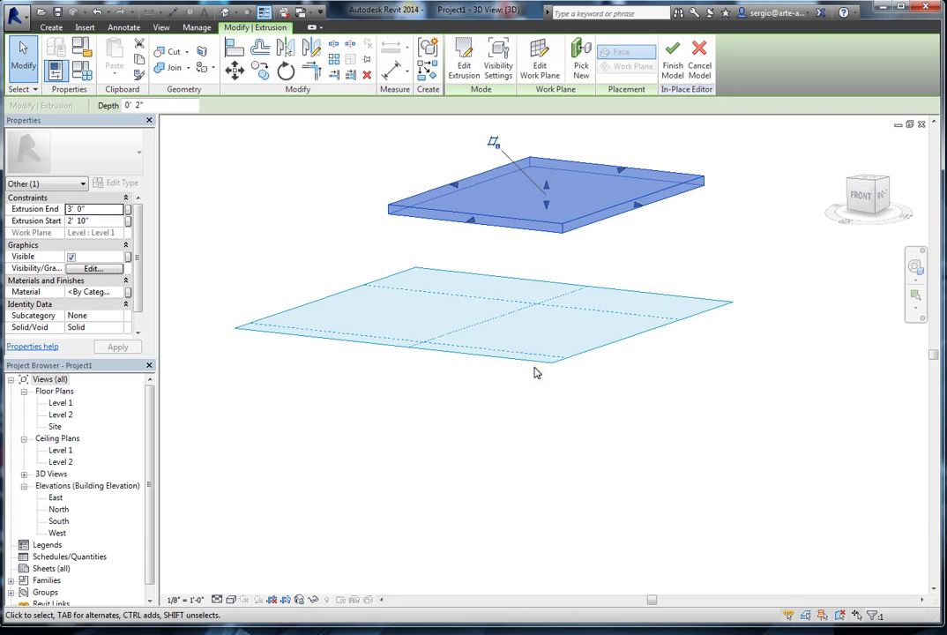
mouse_move(534, 373)
shift+middle_down()
mouse_move(518, 339)
mouse_move(513, 368)
mouse_move(446, 400)
mouse_move(372, 311)
mouse_move(469, 380)
mouse_move(524, 380)
shift+middle_up()
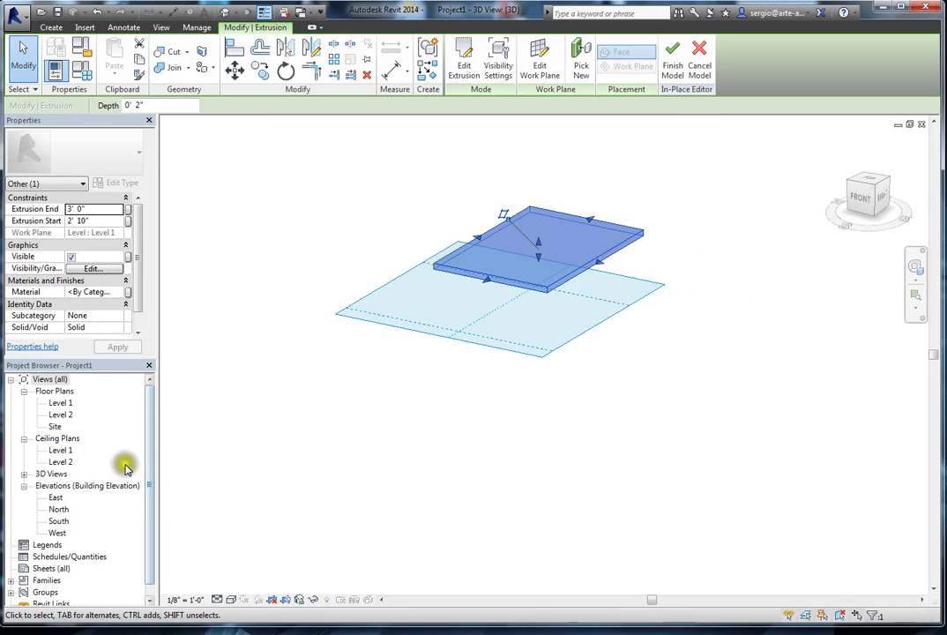
On the Level 1 floor plan, start a new extrusion and sketch a roughly 4" square just inside the tabletop's upper-left corner
double_click(60, 402)
click(554, 299)
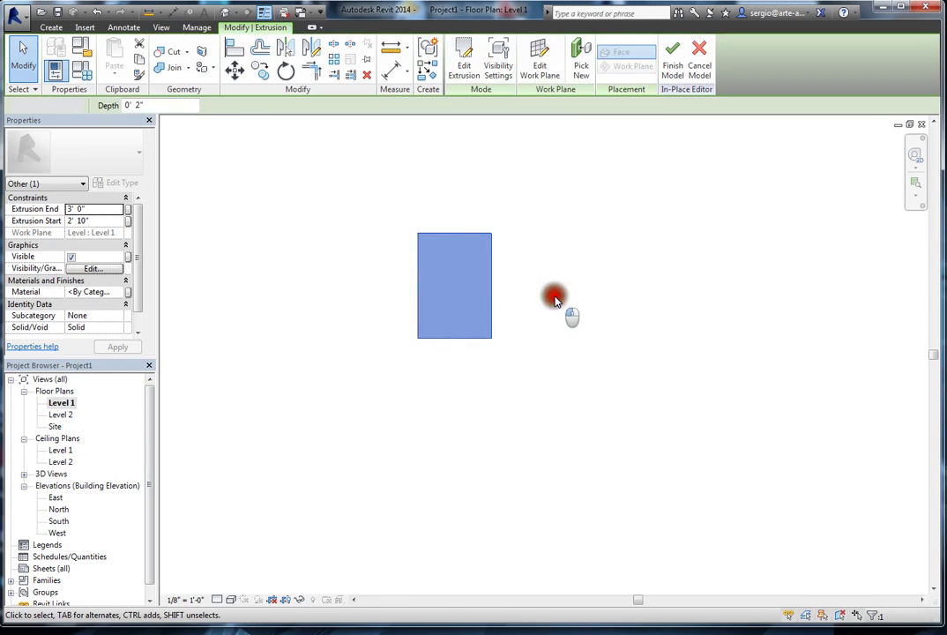
scroll(433, 245, up, 1)
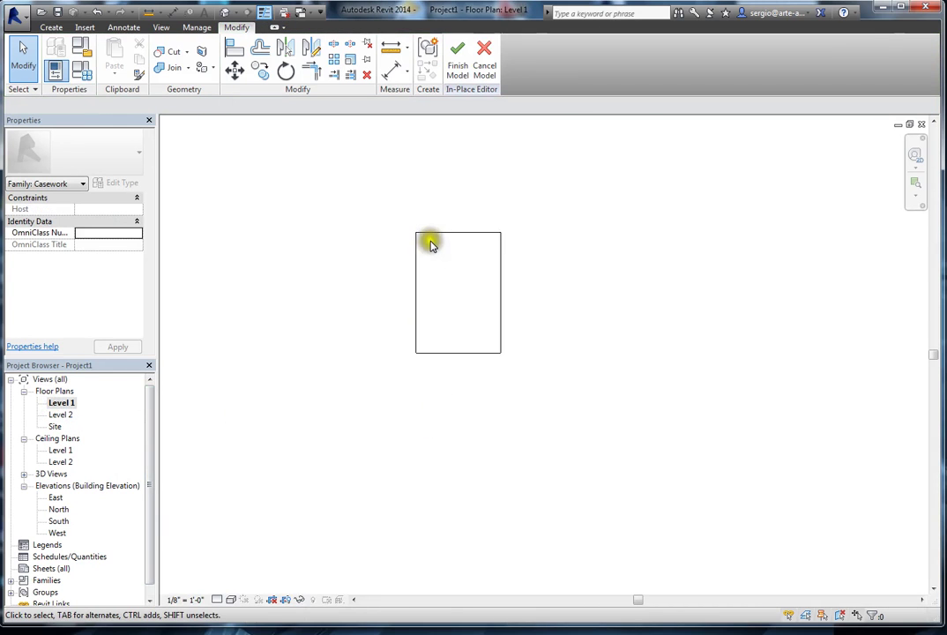
scroll(432, 245, up, 1)
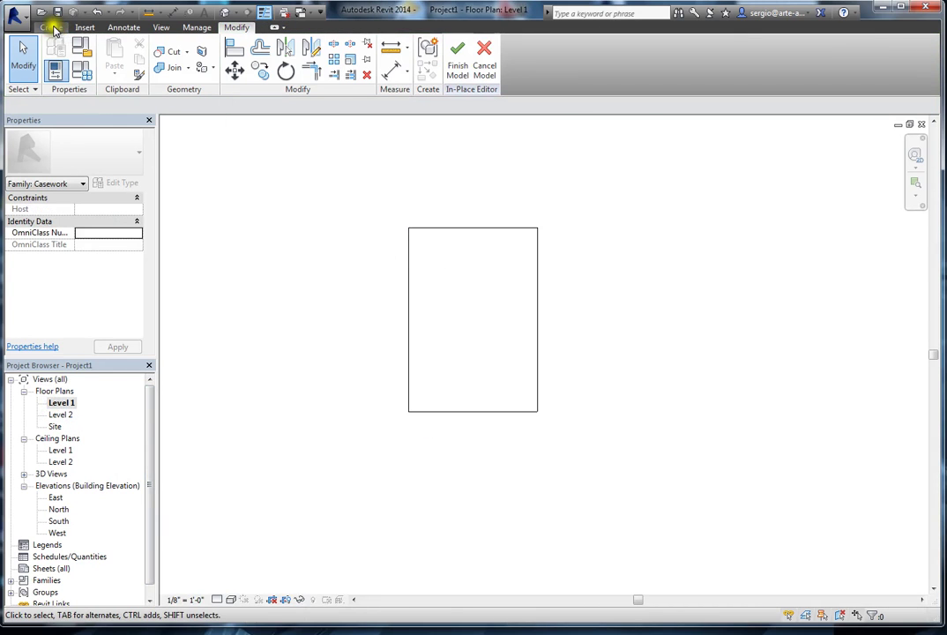
click(50, 28)
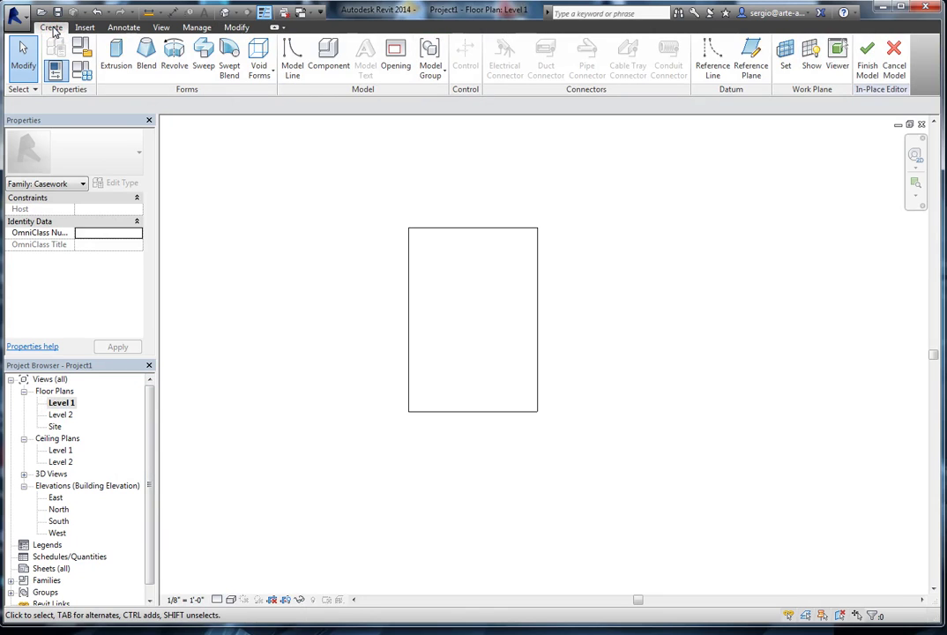
click(117, 65)
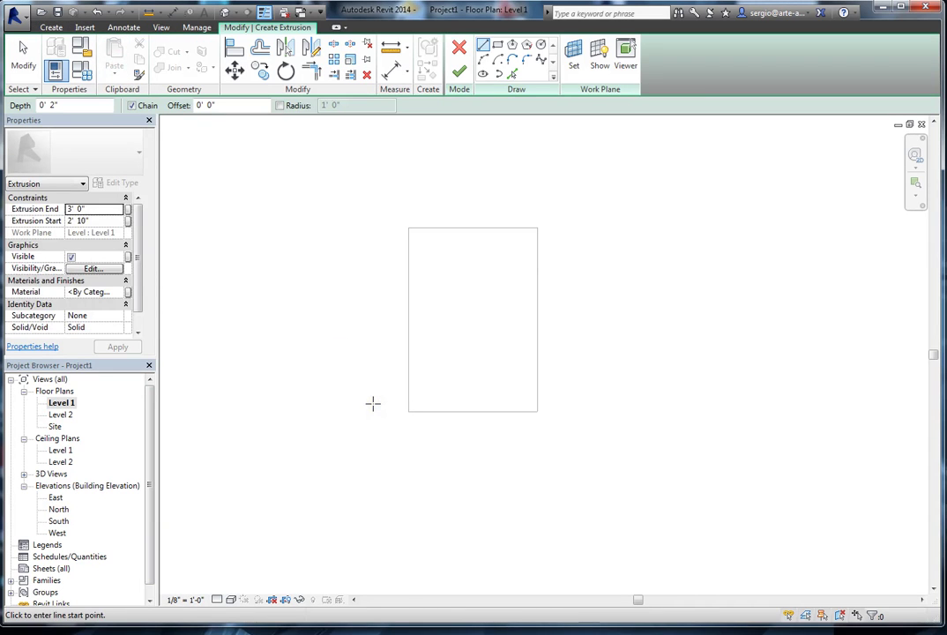
click(498, 45)
scroll(428, 245, up, 2)
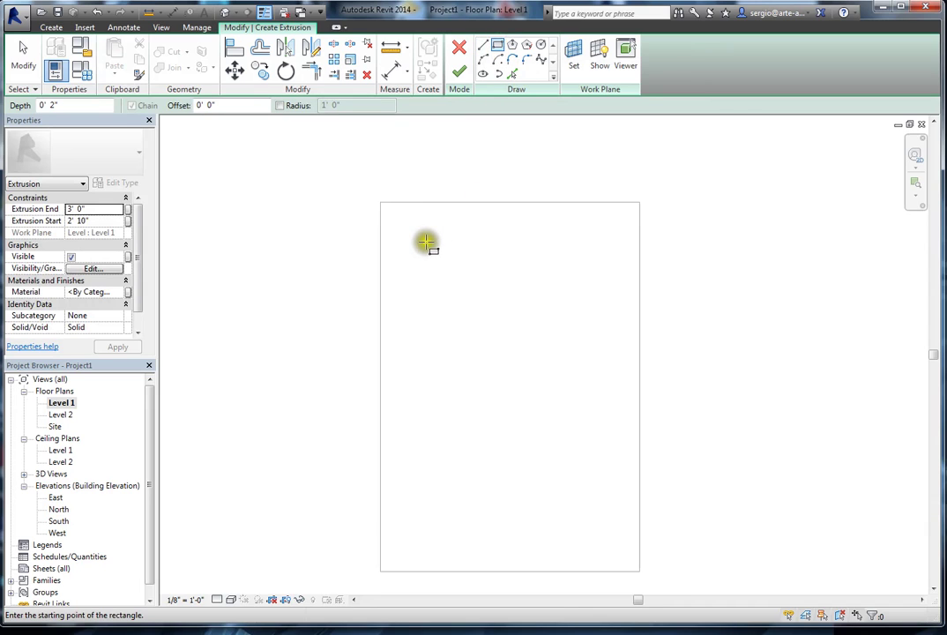
scroll(408, 230, up, 2)
click(391, 210)
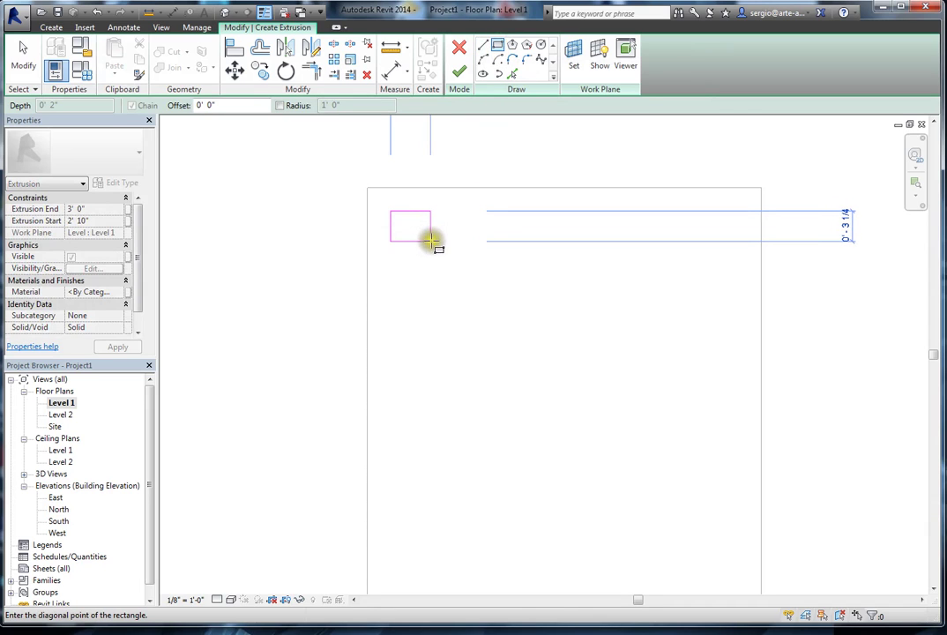
click(429, 248)
scroll(374, 237, down, 4)
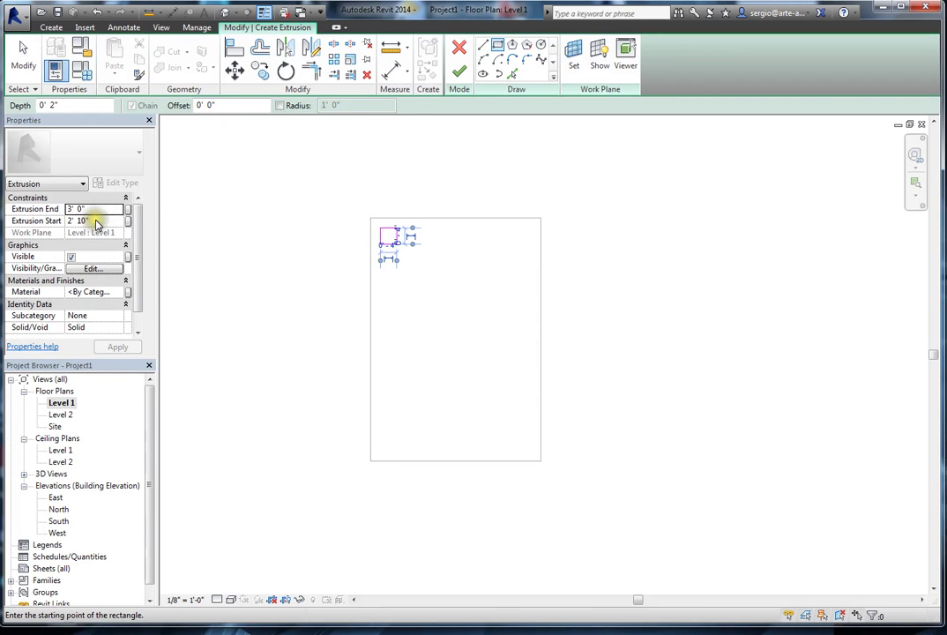
Set the extrusion end to 2' 10" and the start to 0' 0", and finish the table leg extrusion
click(98, 221)
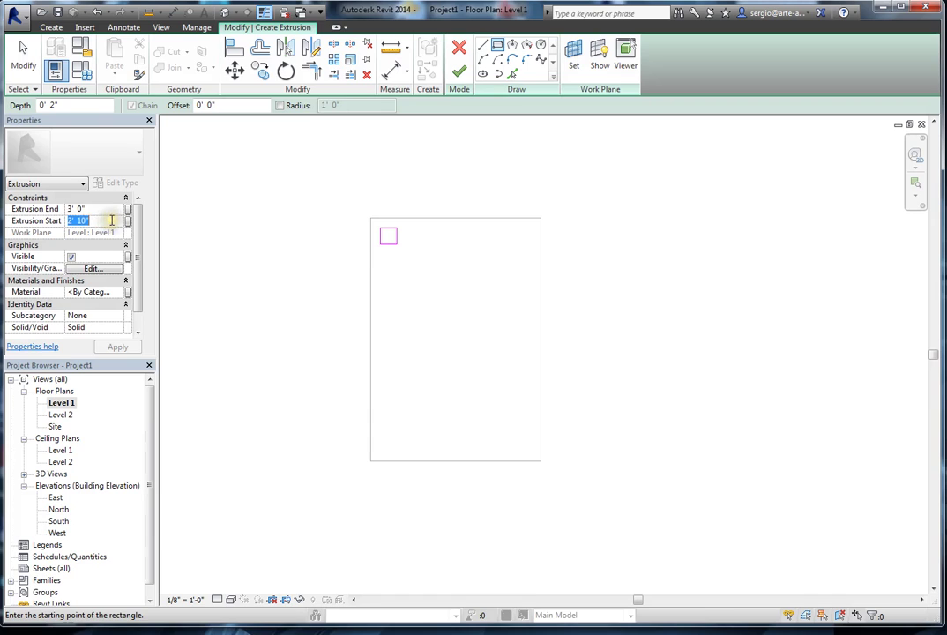
drag(102, 220, 76, 220)
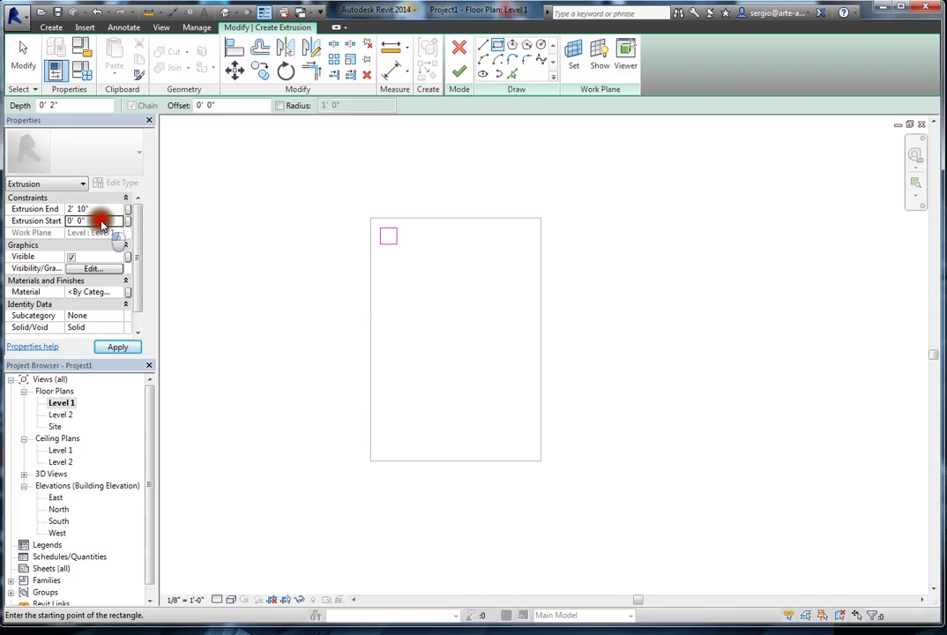
click(100, 221)
click(121, 348)
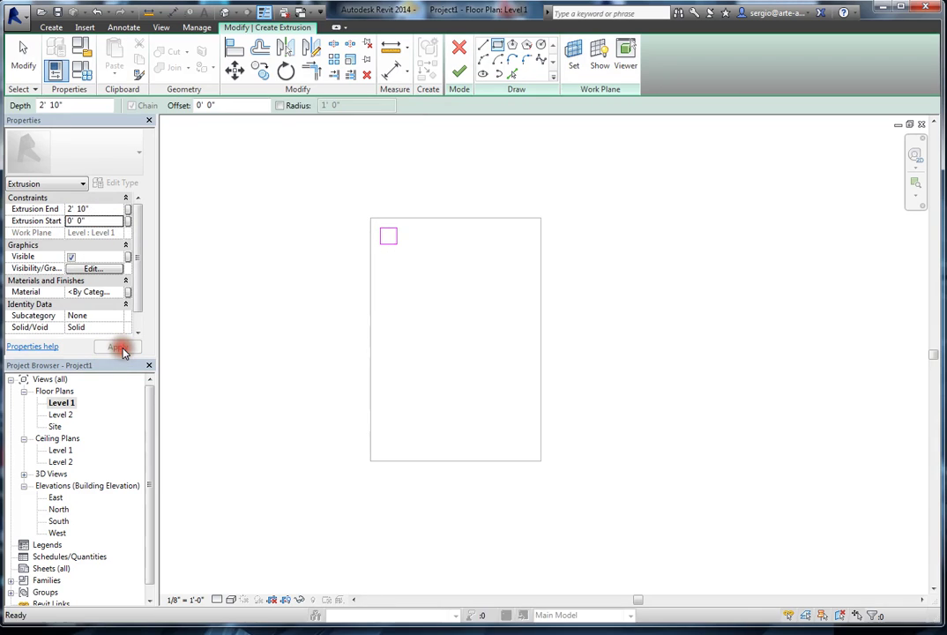
click(460, 72)
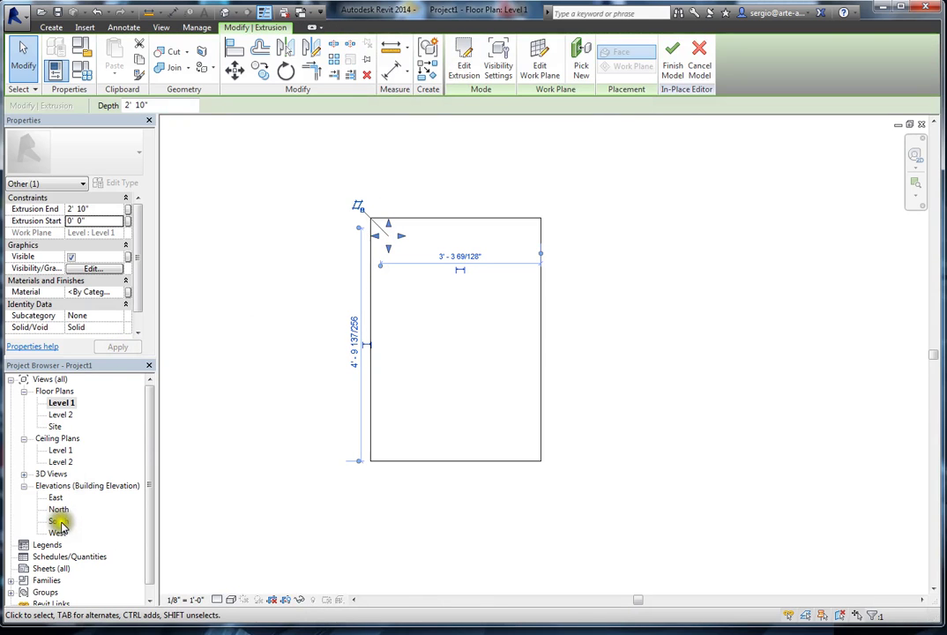
Examine the leg's height and position under the tabletop in the default 3D view
click(231, 12)
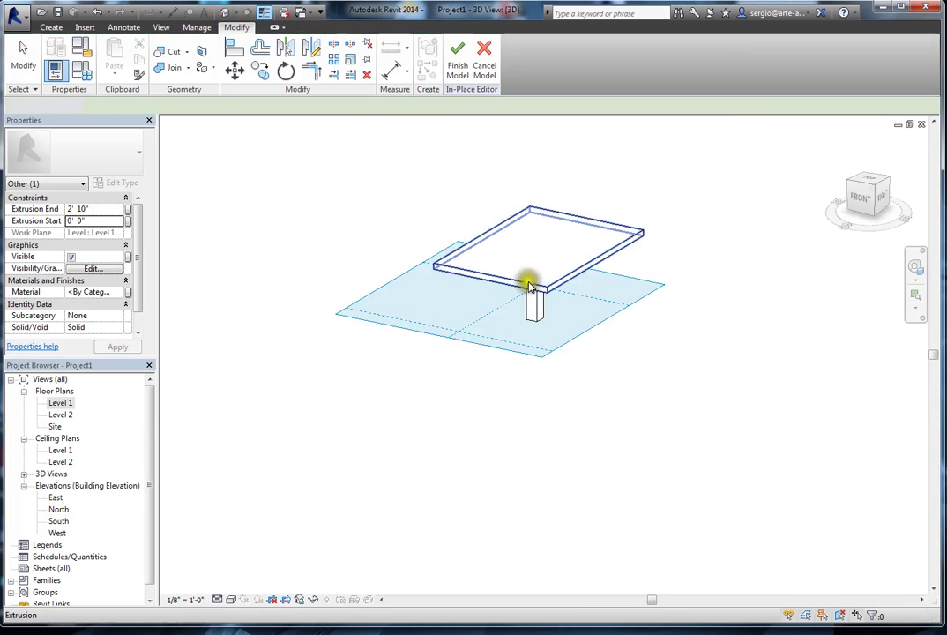
click(660, 385)
mouse_move(451, 353)
shift+middle_down()
mouse_move(556, 387)
mouse_move(668, 374)
mouse_move(730, 337)
shift+middle_up()
scroll(457, 266, up, 5)
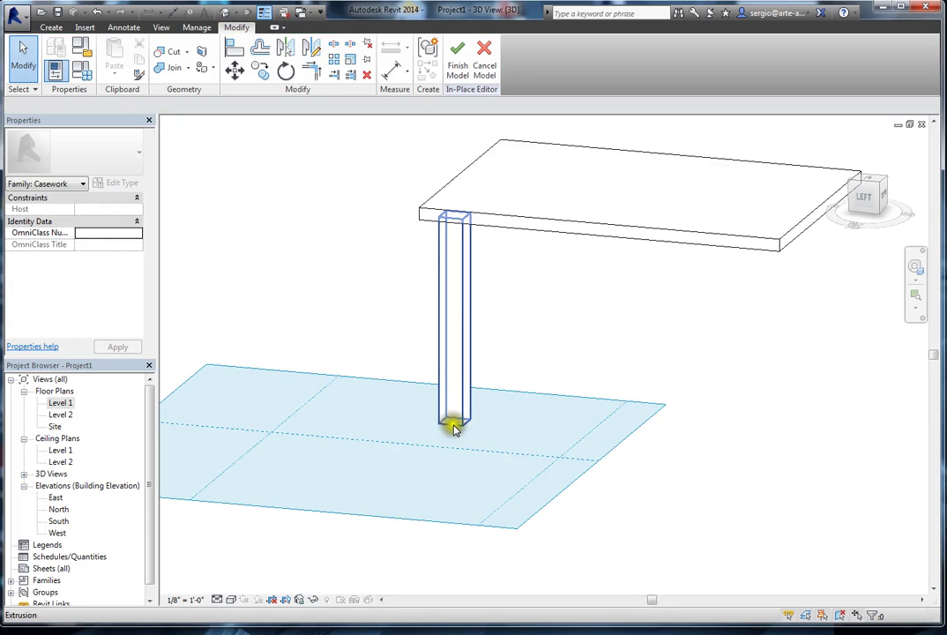
click(454, 347)
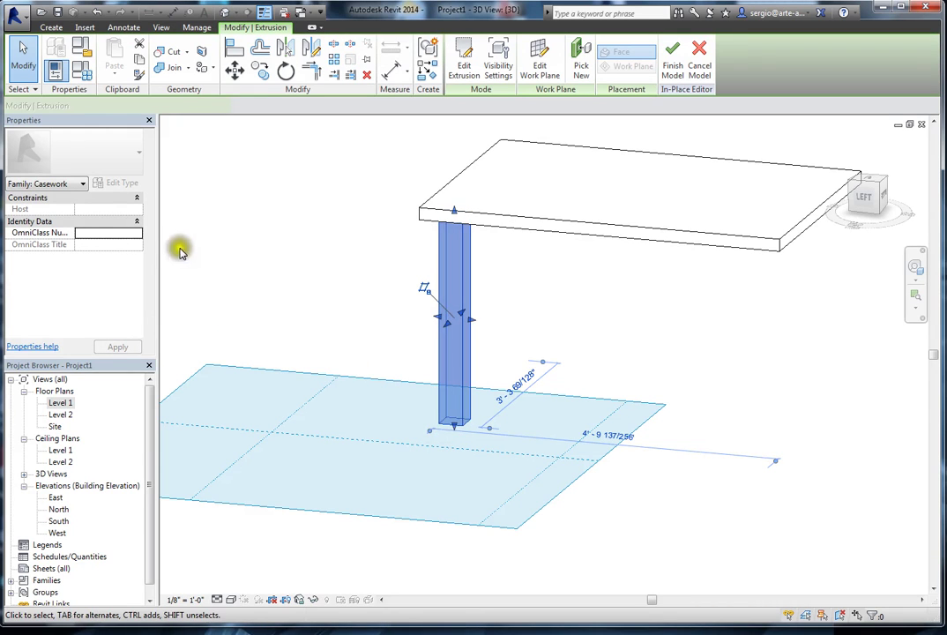
click(532, 312)
click(441, 310)
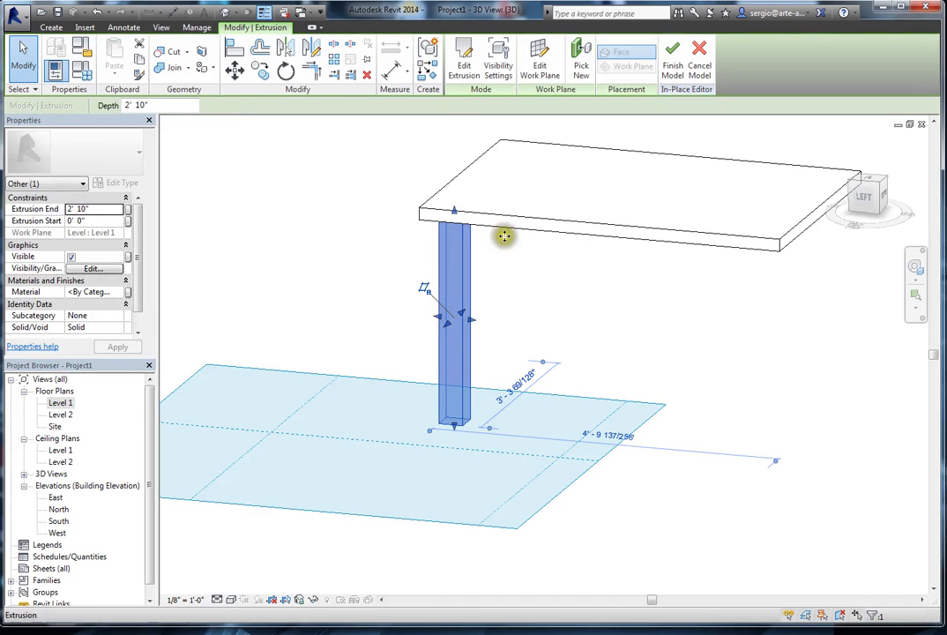
scroll(436, 290, down, 2)
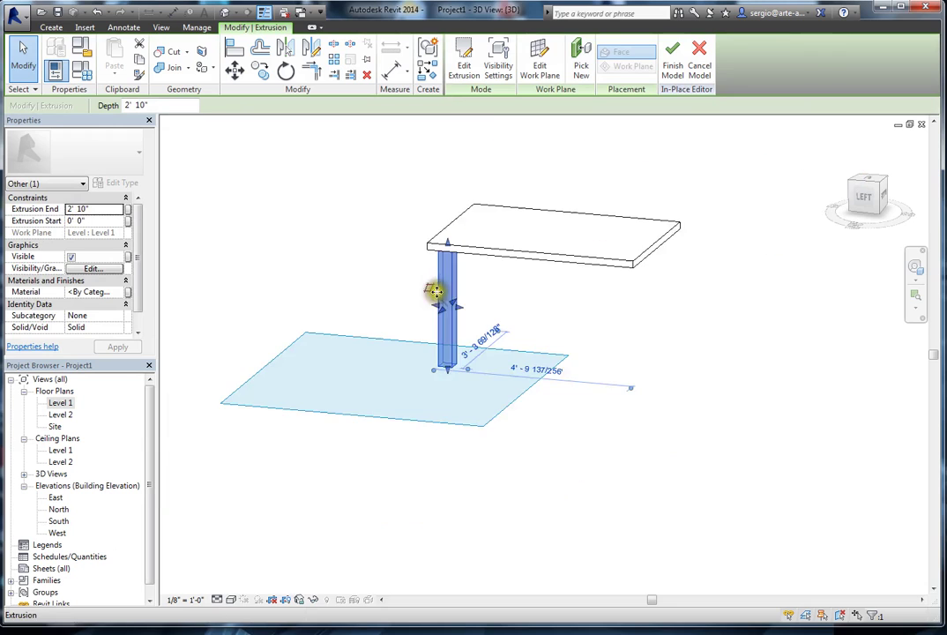
shift+middle_drag(436, 291, 477, 353)
click(401, 468)
Set the 3D view's visual style to Shaded and view the table from another side
click(235, 605)
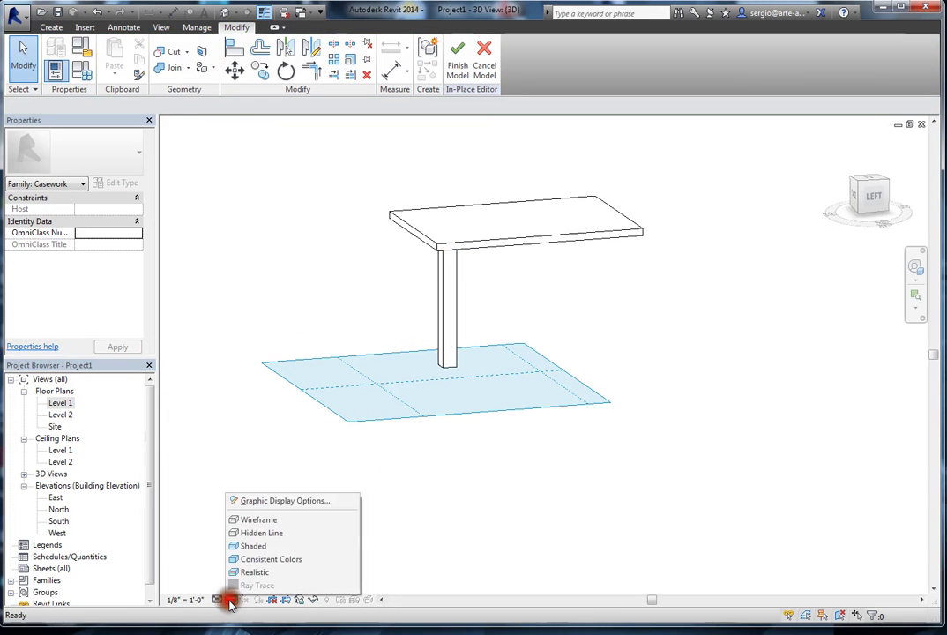
click(247, 558)
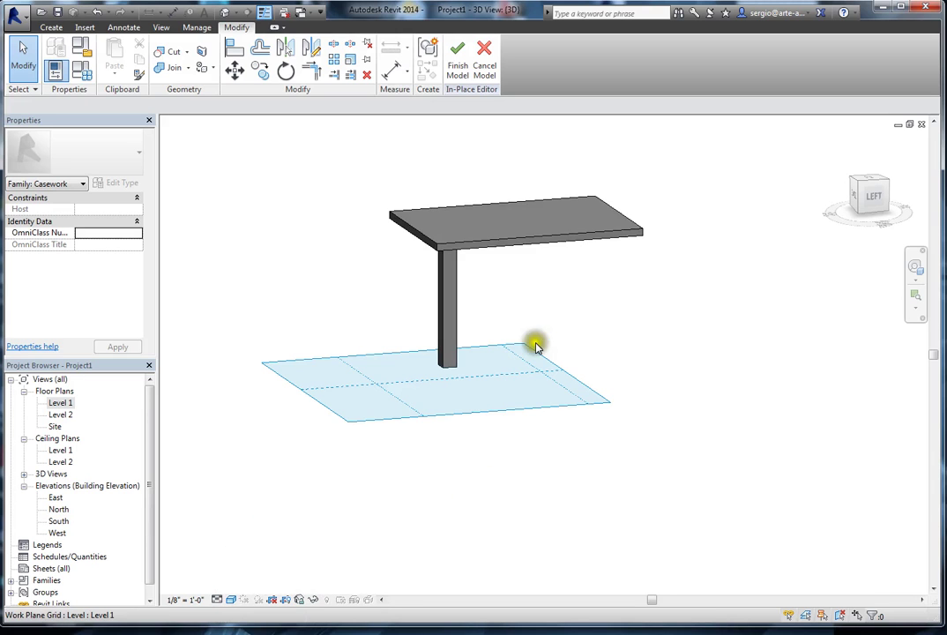
shift+middle_drag(545, 318, 289, 354)
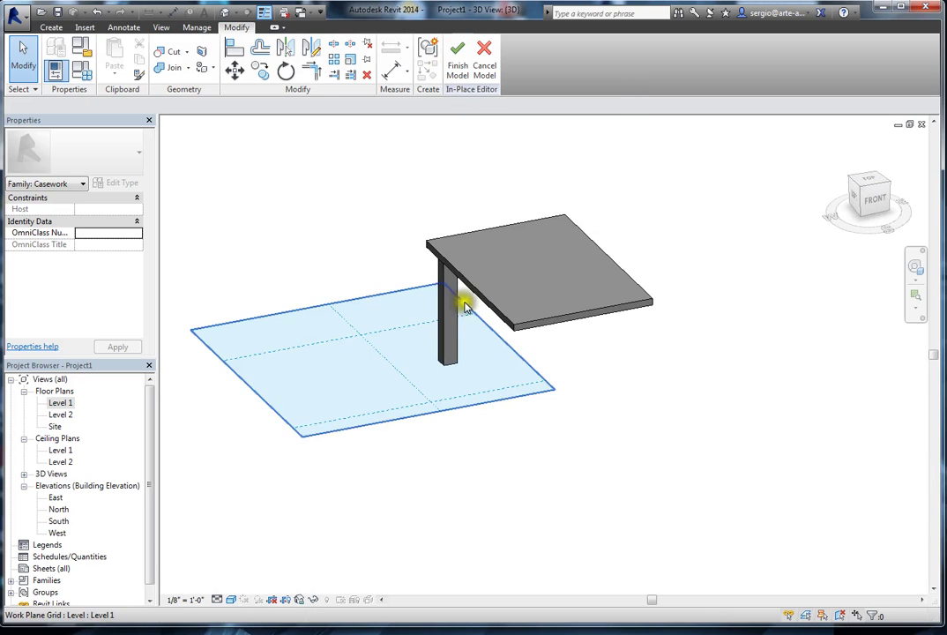
Finish the in-place model and select the whole table as one casework element
click(460, 67)
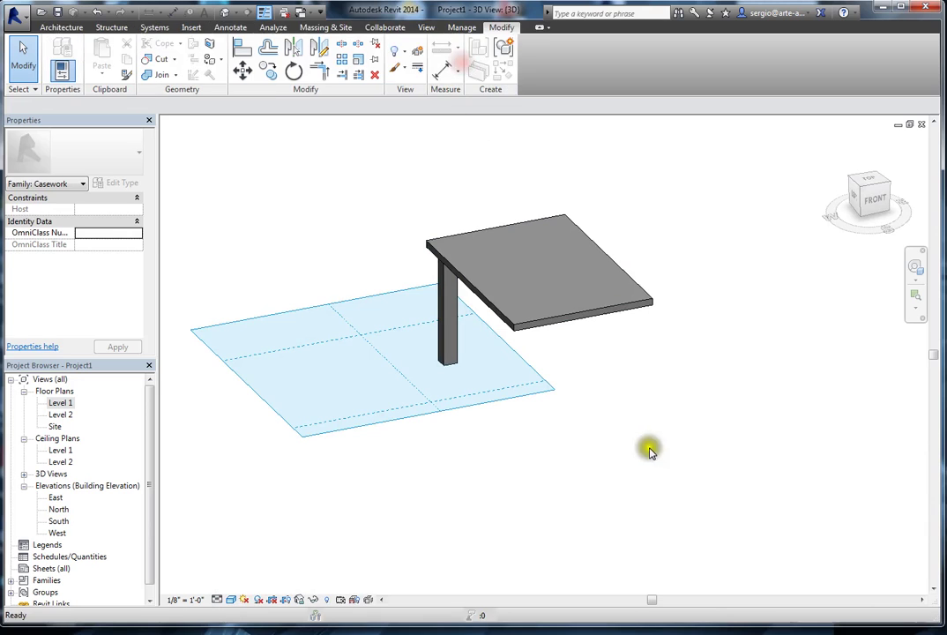
click(596, 314)
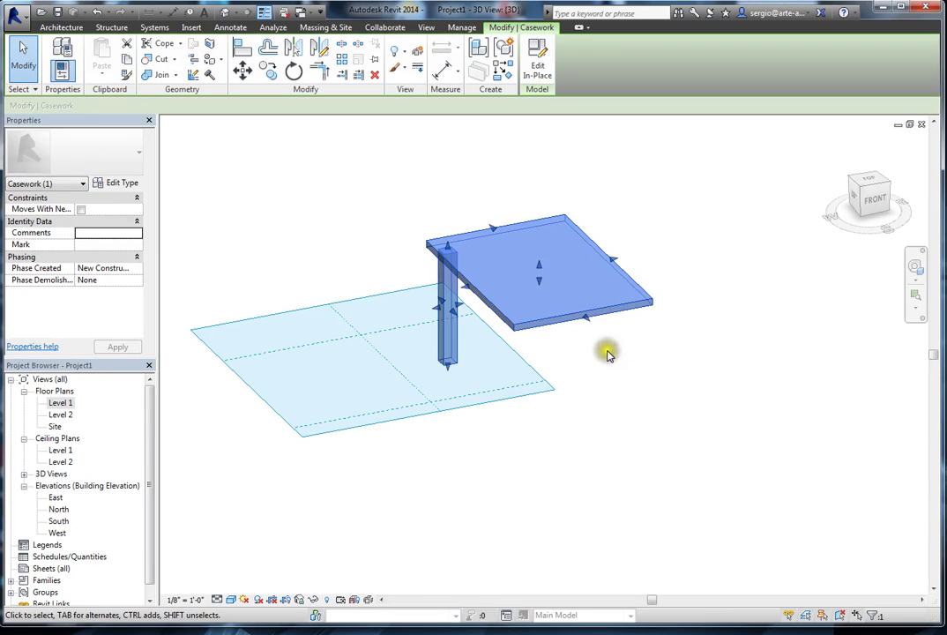
shift+middle_drag(607, 354, 664, 398)
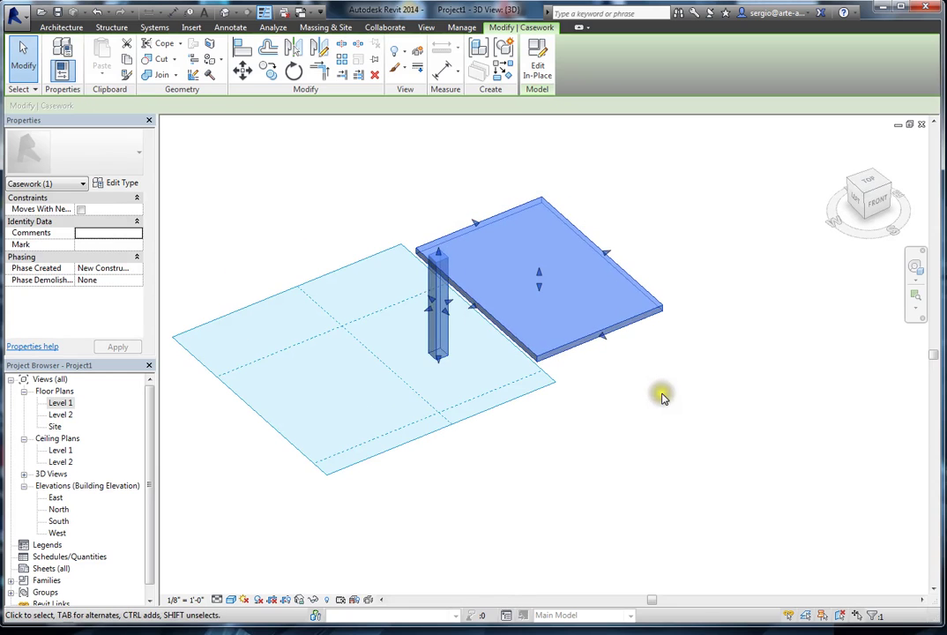
click(663, 398)
click(593, 335)
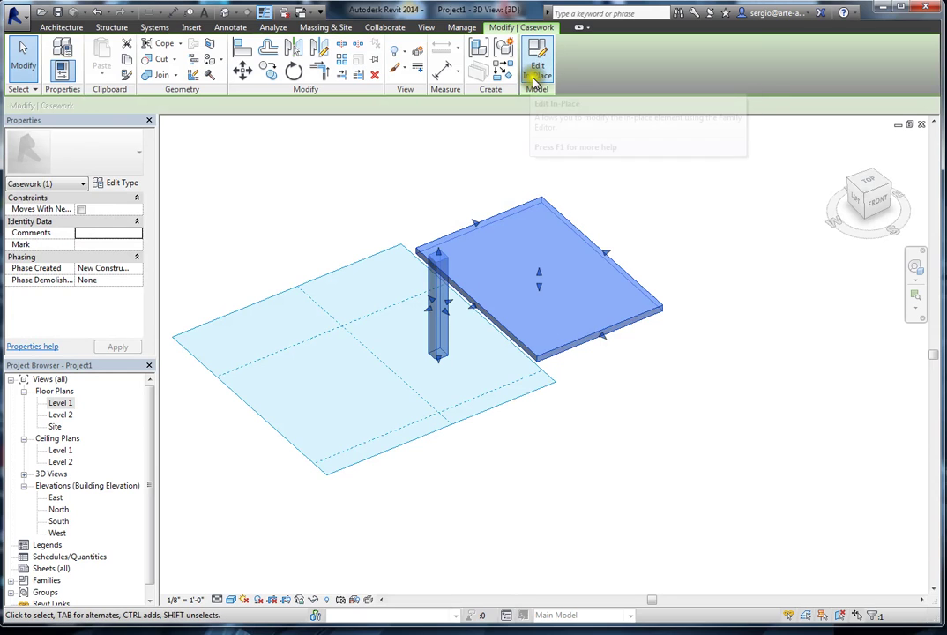
Reopen the table for in-place editing and check that the tabletop and the leg can be selected separately
click(538, 72)
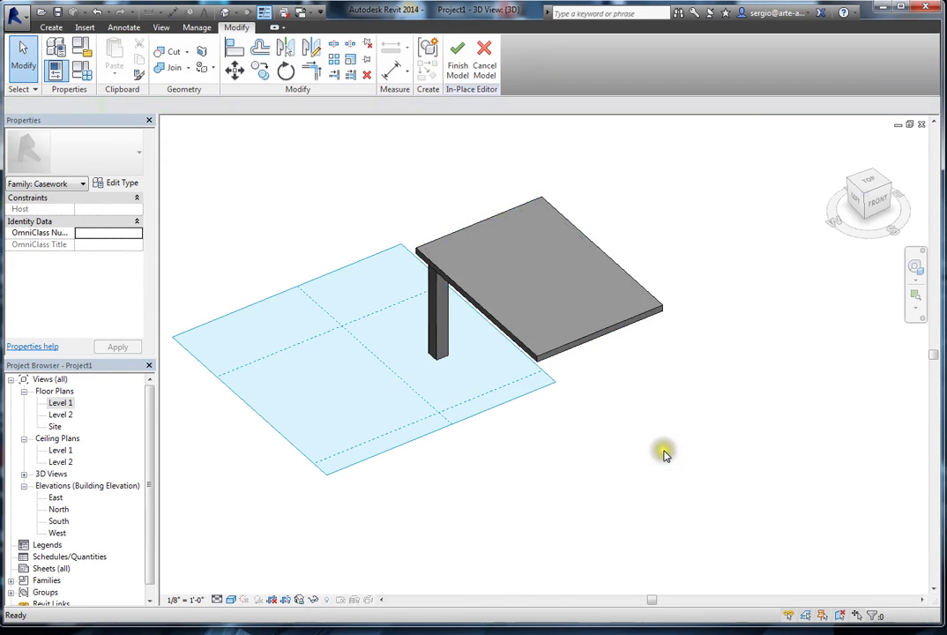
click(517, 328)
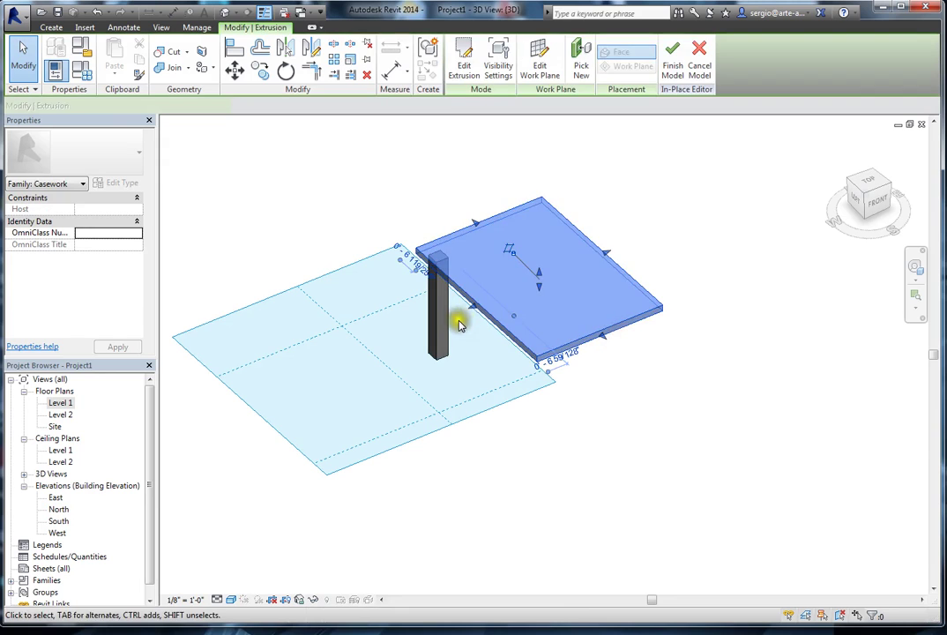
click(446, 324)
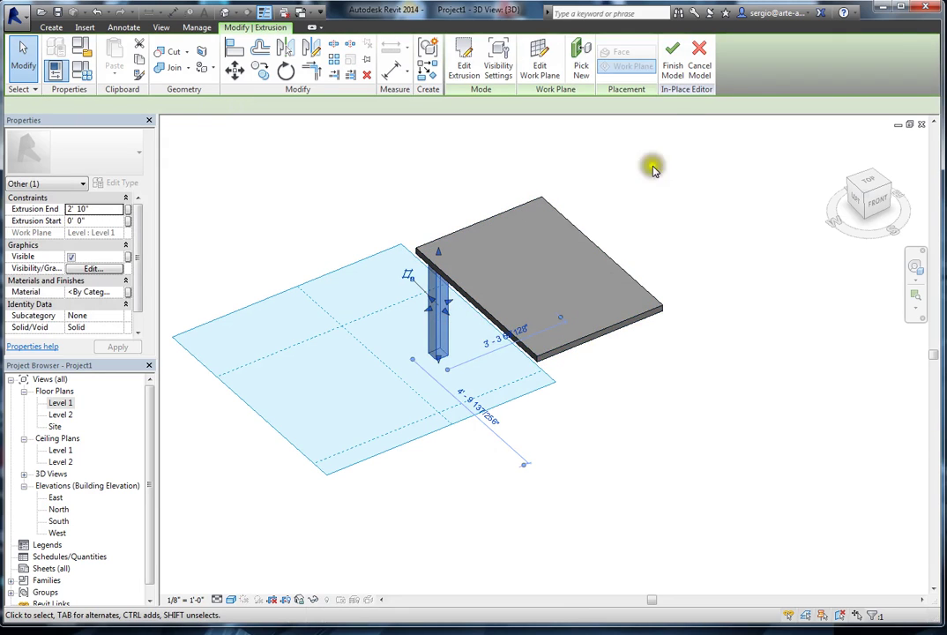
click(663, 414)
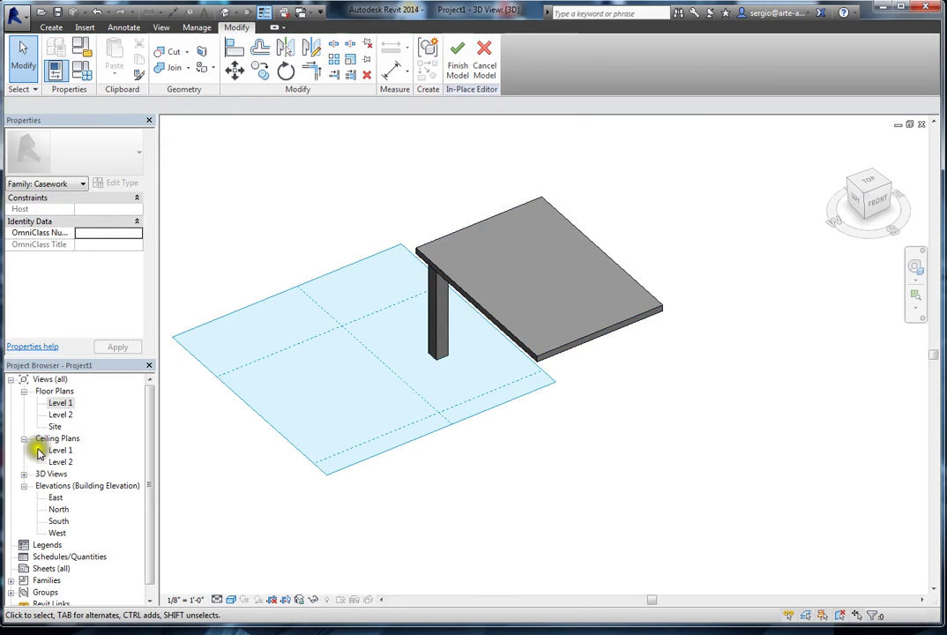
Open the Level 1 floor plan and set its visual style to Wireframe
double_click(58, 404)
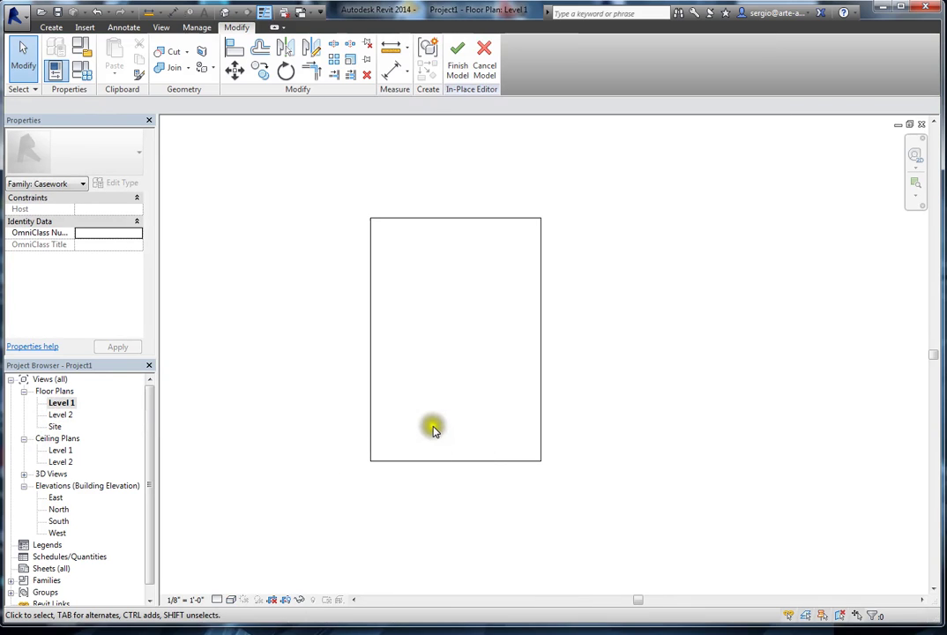
click(229, 601)
click(250, 521)
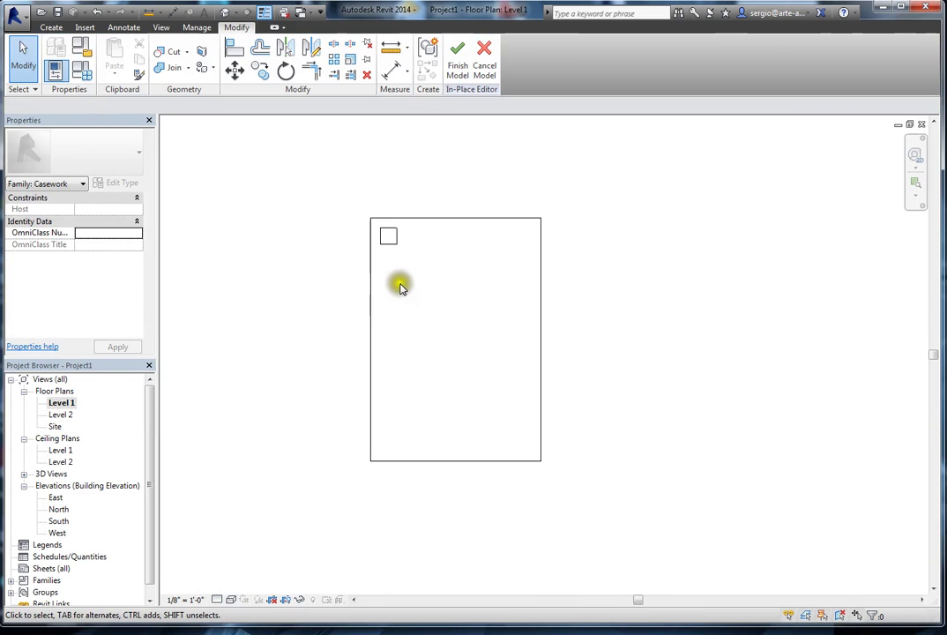
Mirror the leg to the opposite upper corner across a drawn vertical axis through the midpoint of the tabletop's upper edge
click(390, 236)
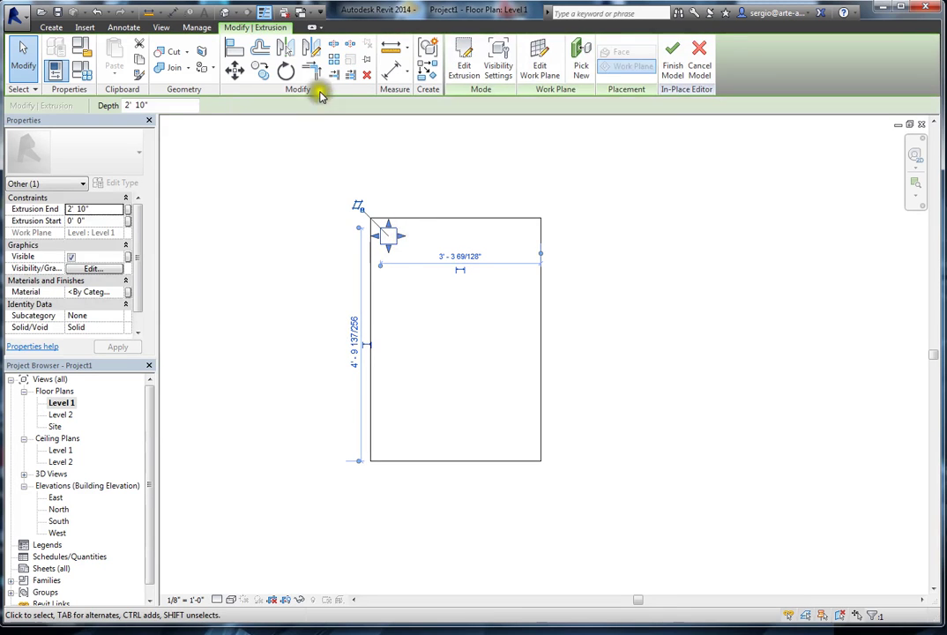
click(311, 47)
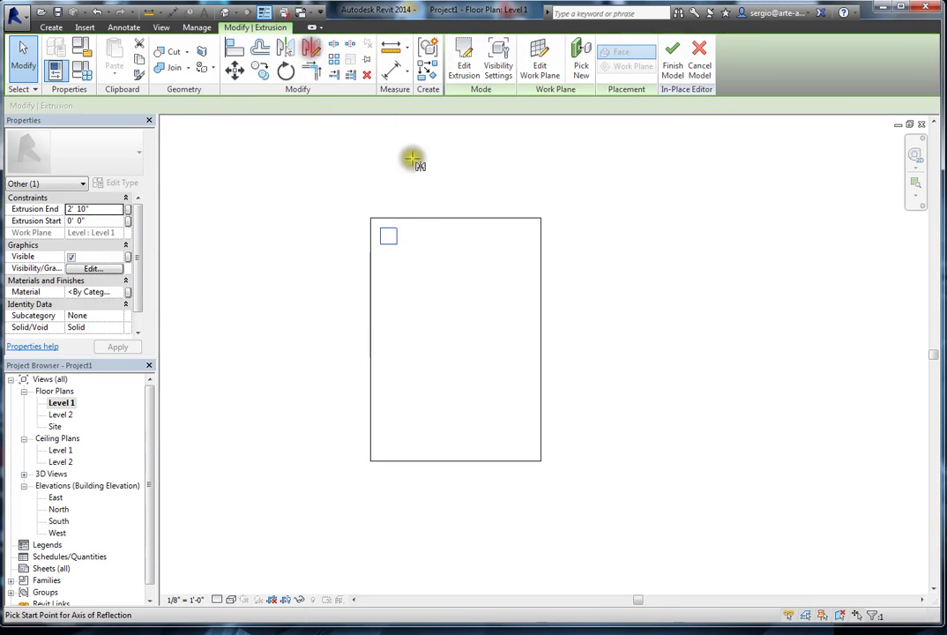
click(457, 220)
click(449, 284)
click(627, 322)
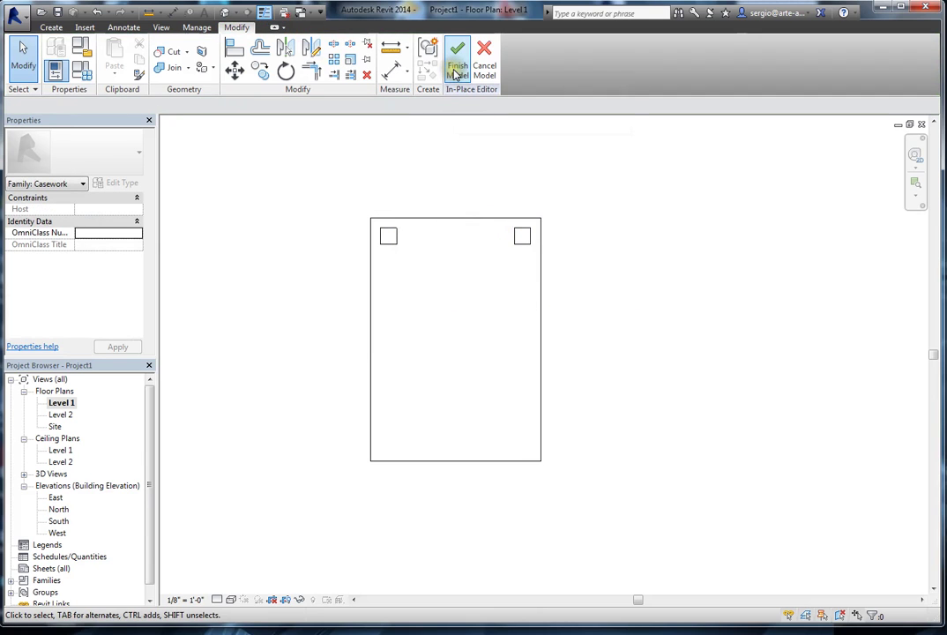
Finish the in-place model and return to the default 3D view
click(458, 60)
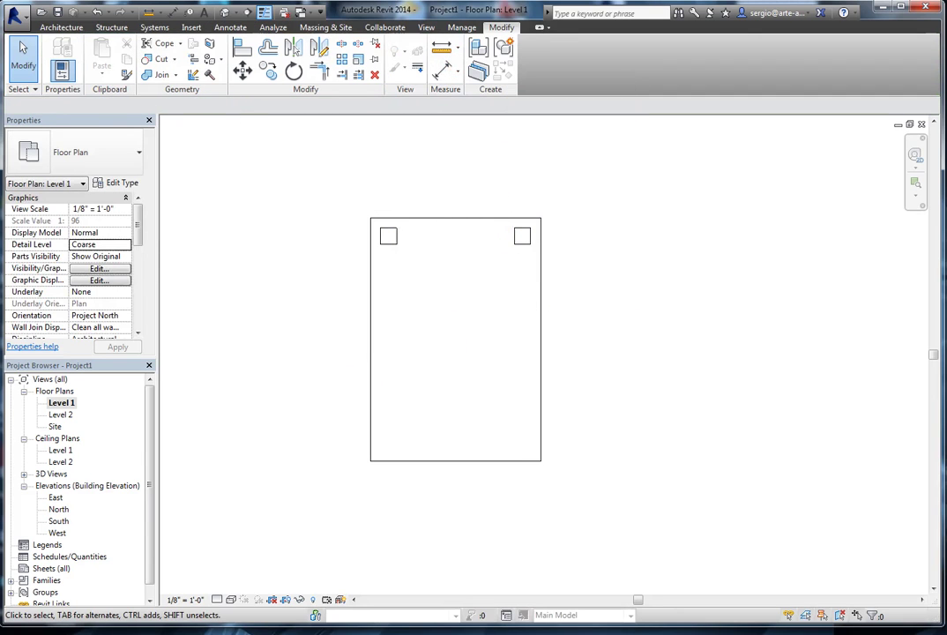
click(223, 13)
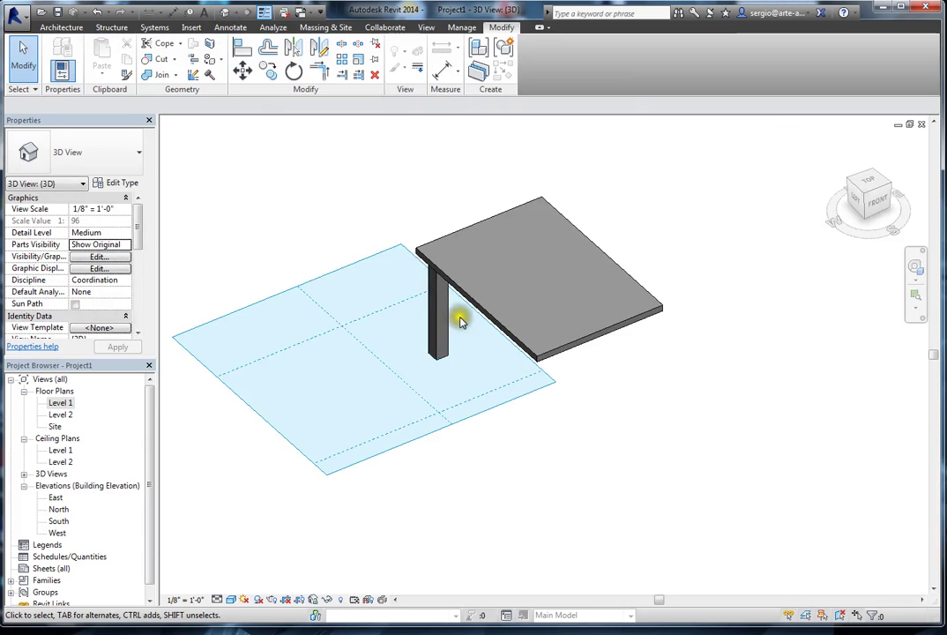
Reopen the table for in-place editing and check that the tabletop and the two legs can be selected individually
shift+middle_drag(421, 344, 618, 364)
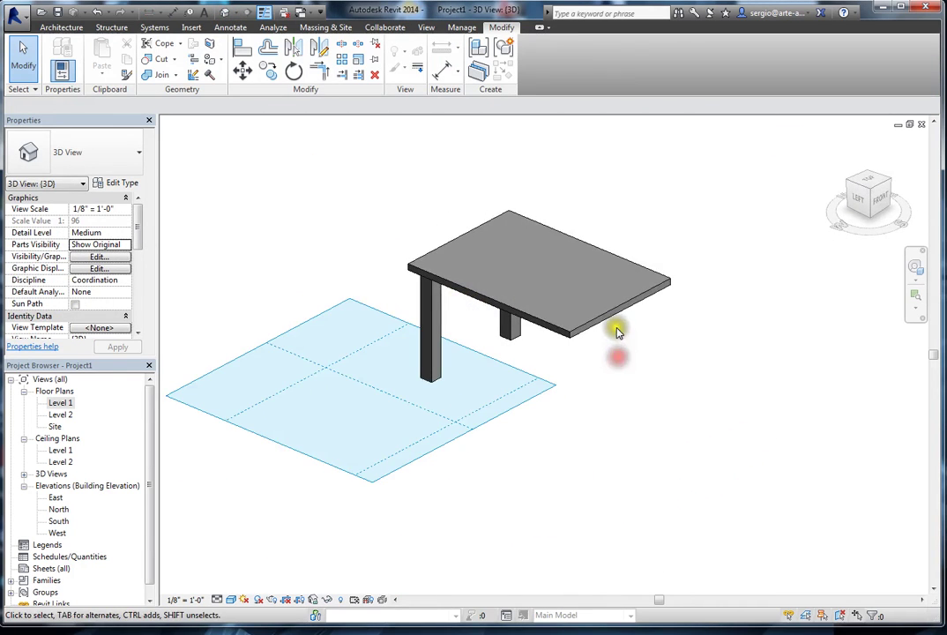
click(614, 321)
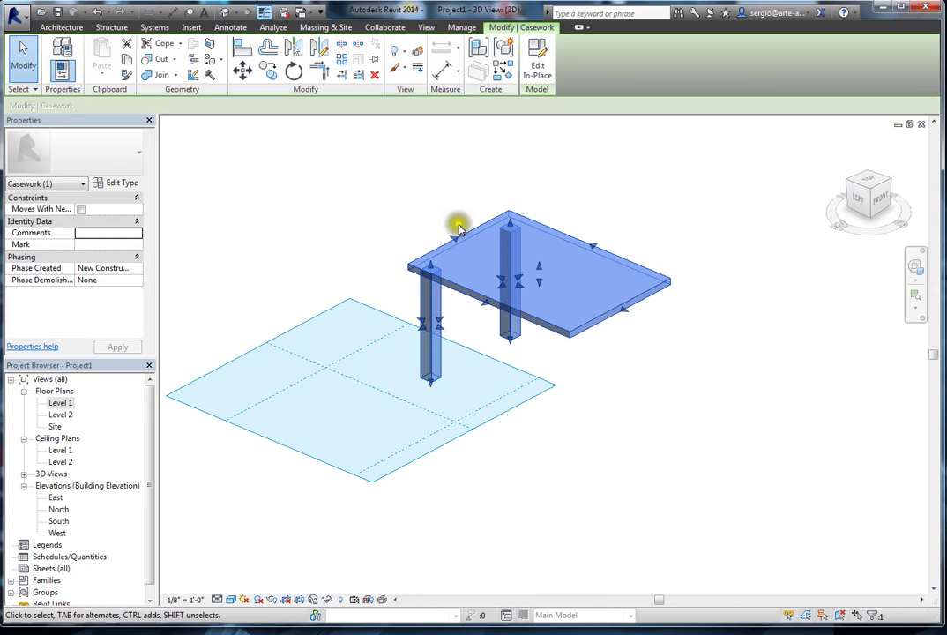
click(539, 64)
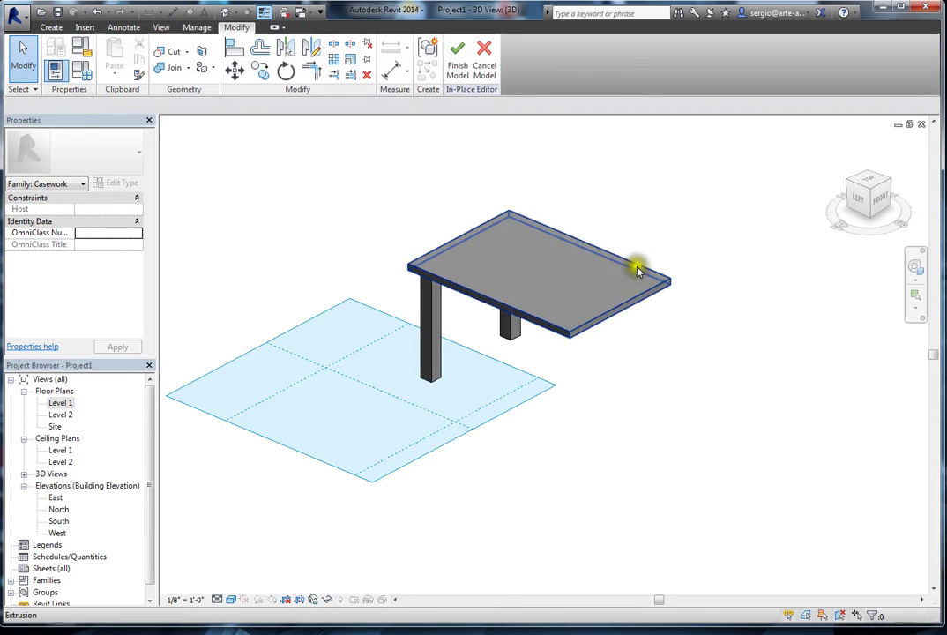
click(596, 323)
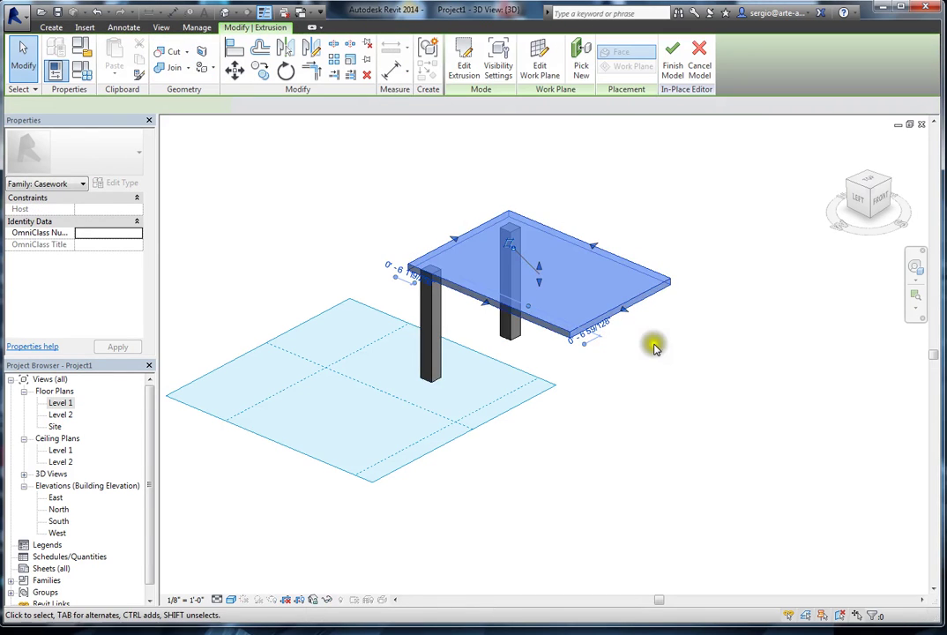
click(438, 319)
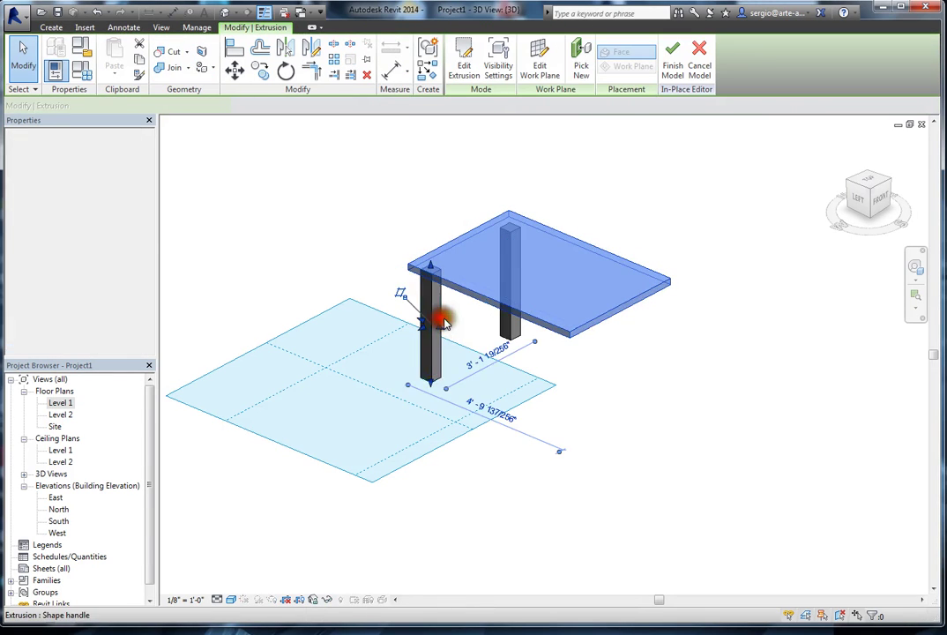
click(518, 330)
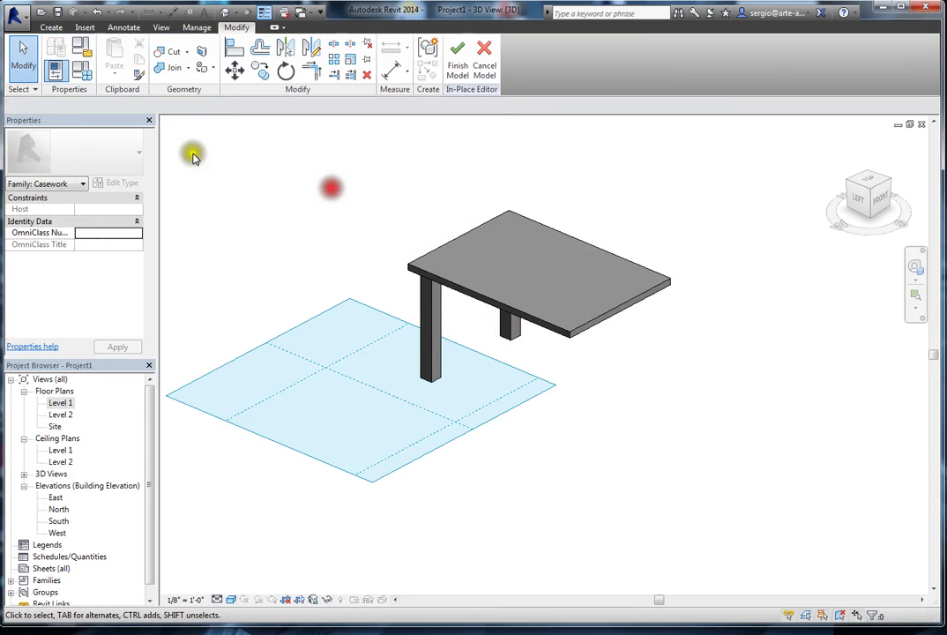
click(51, 28)
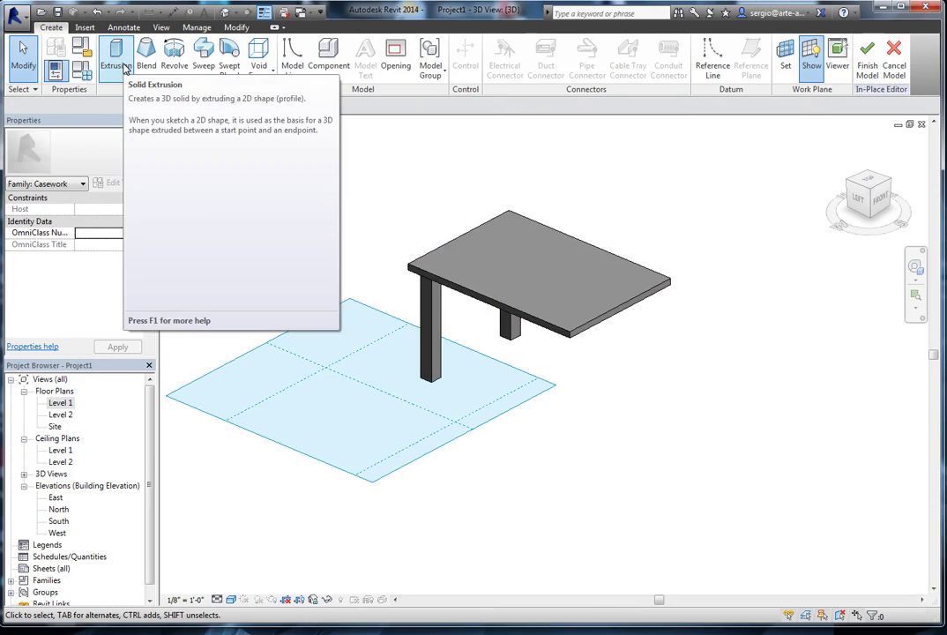
Assign the Door - Panel material to the tabletop extrusion and finish the in-place model
click(628, 303)
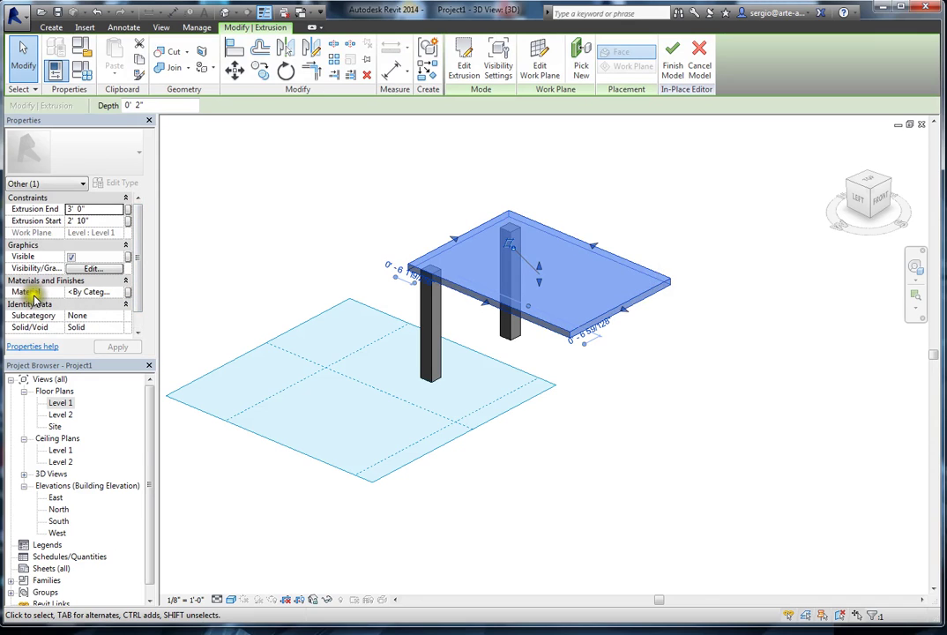
click(113, 298)
click(127, 292)
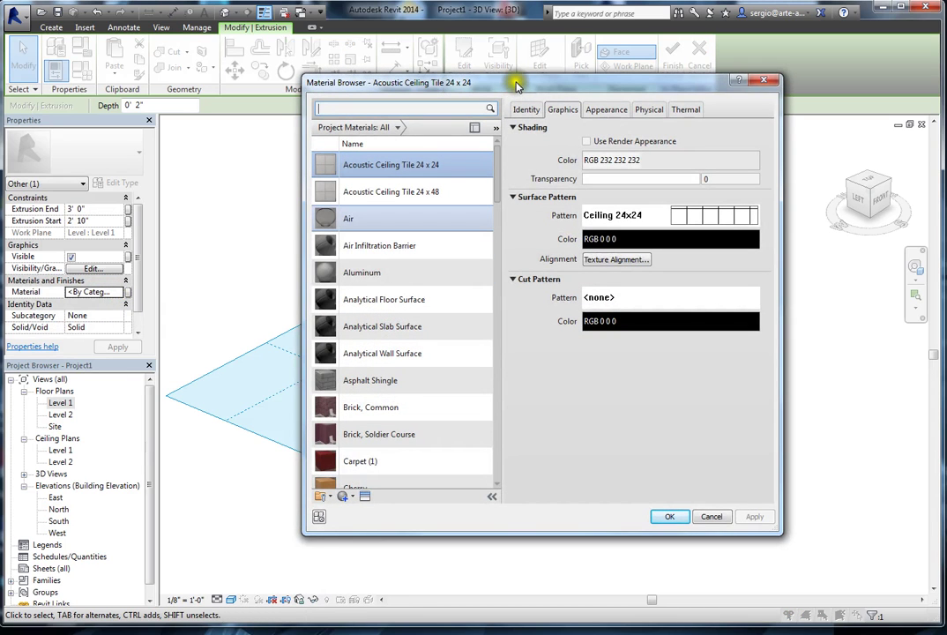
drag(514, 85, 370, 79)
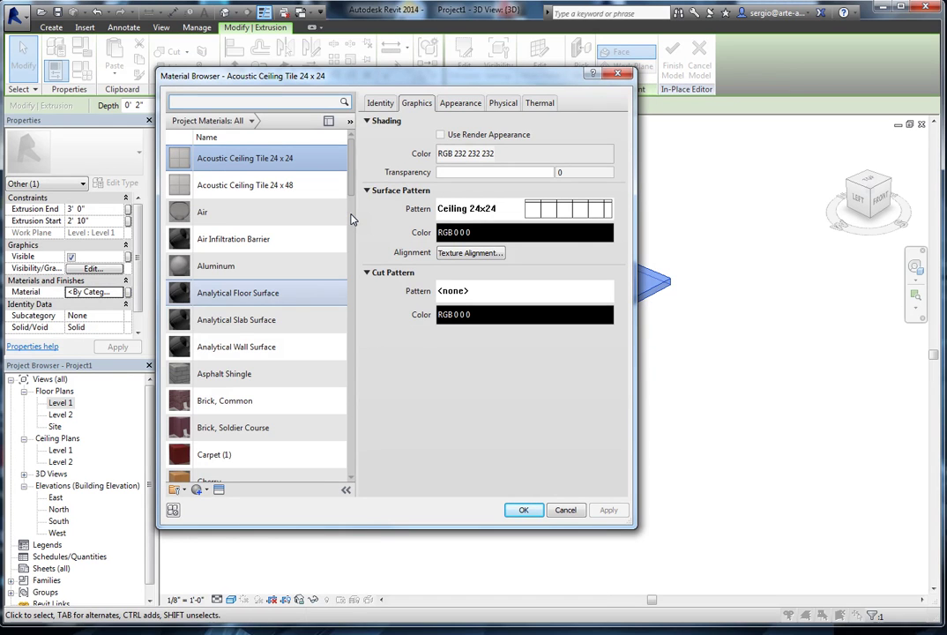
drag(350, 186, 352, 302)
drag(353, 328, 370, 317)
click(231, 274)
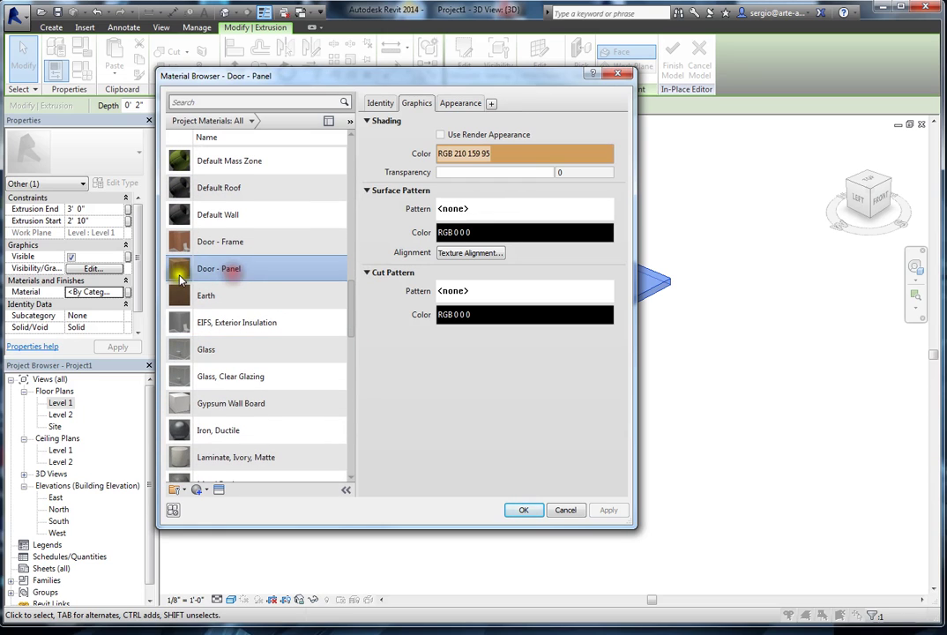
scroll(314, 415, down, 1)
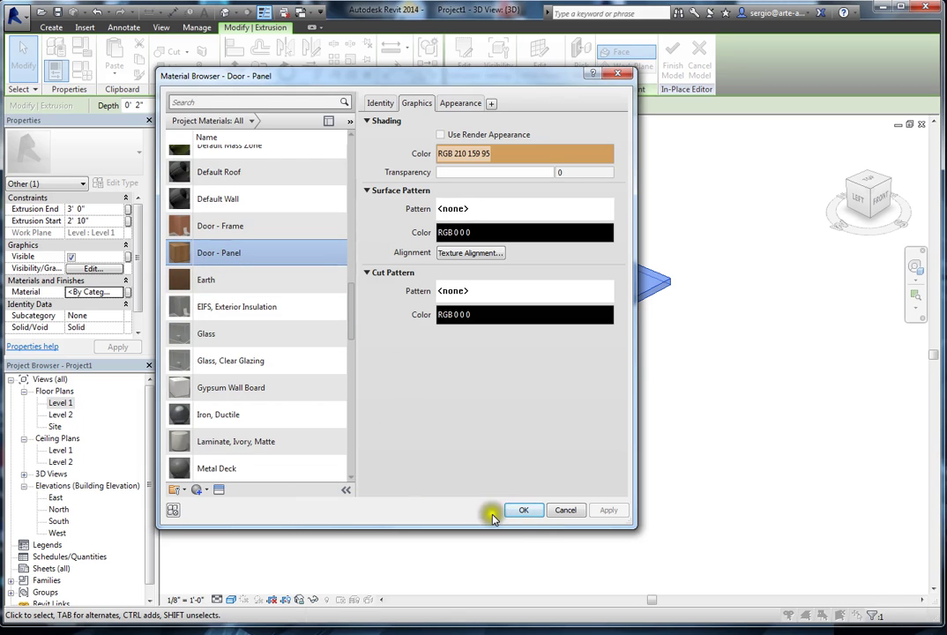
click(520, 512)
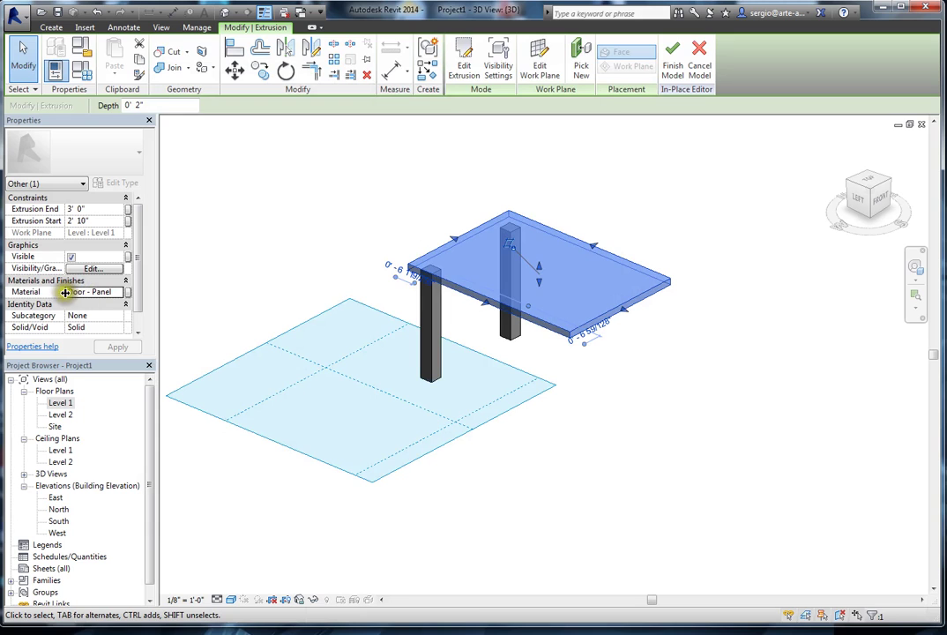
click(673, 64)
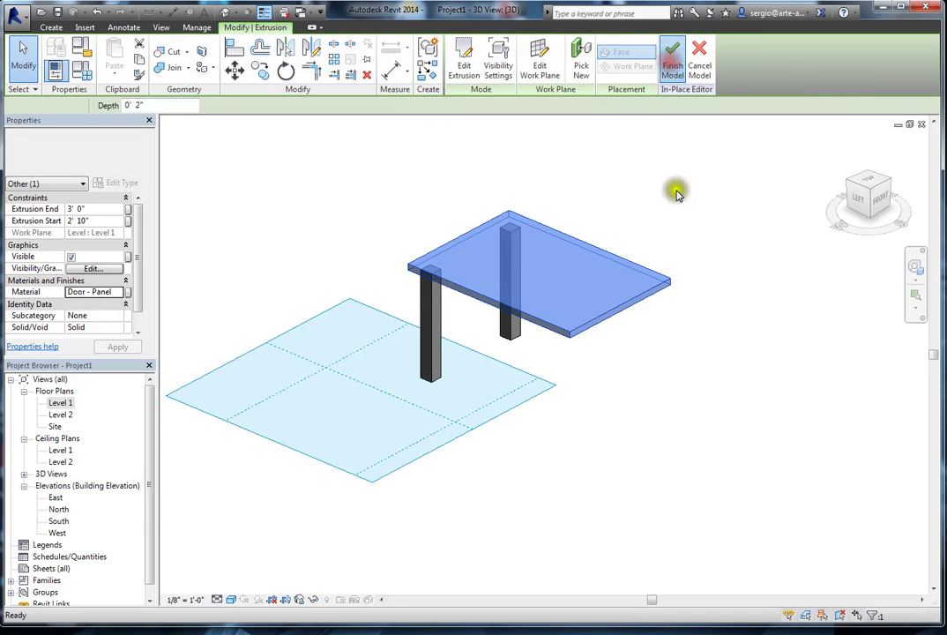
click(725, 339)
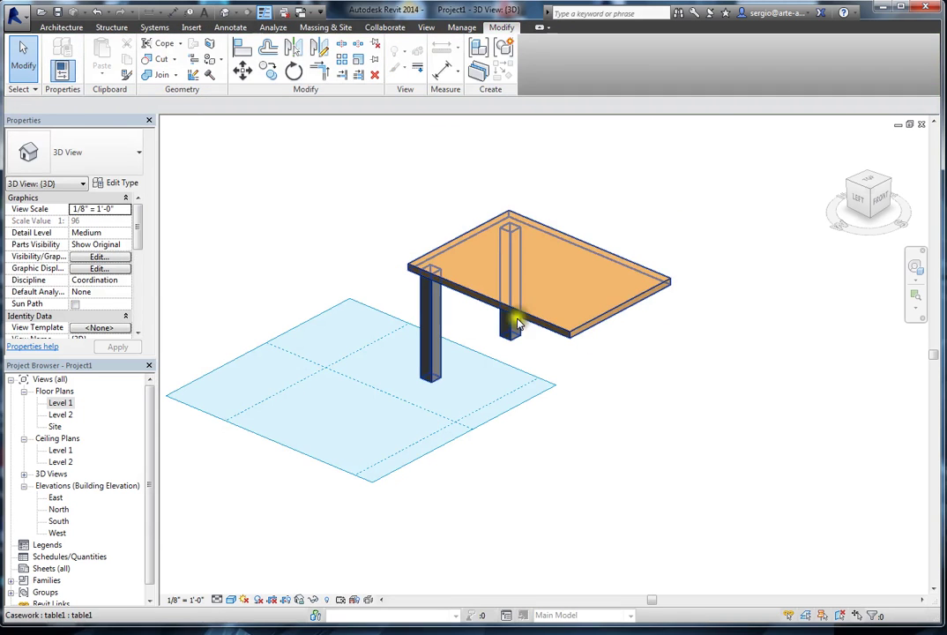
Set the 3D view's visual style to Realistic, trying Shaded first, and inspect the tabletop's wood texture up close
click(232, 603)
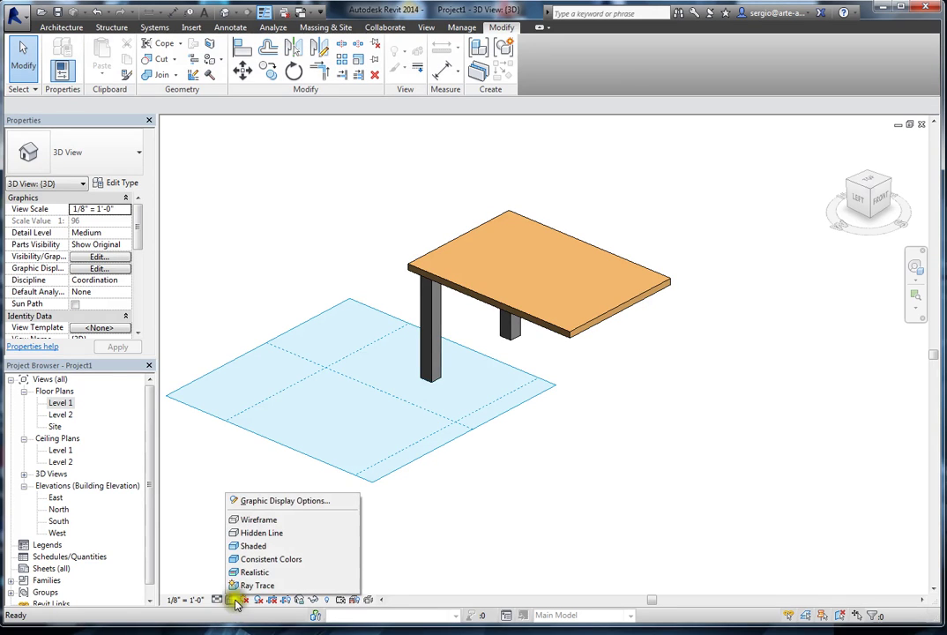
click(262, 548)
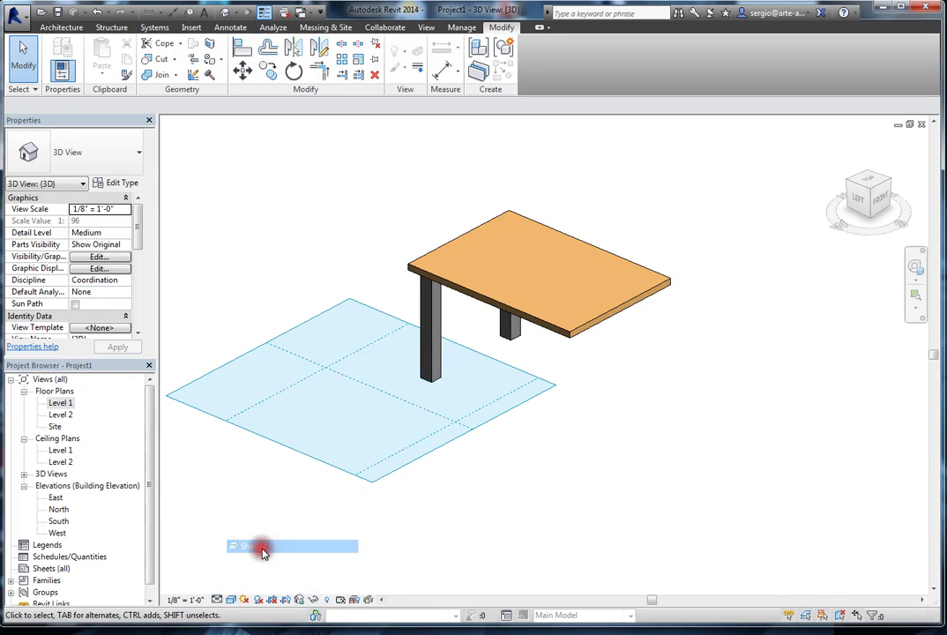
click(232, 603)
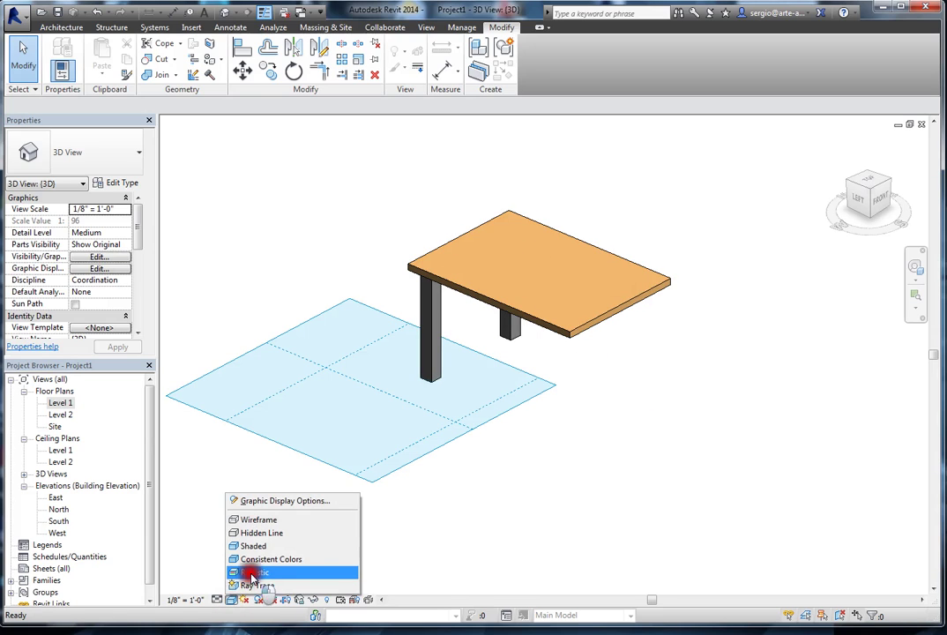
click(250, 574)
scroll(620, 265, up, 3)
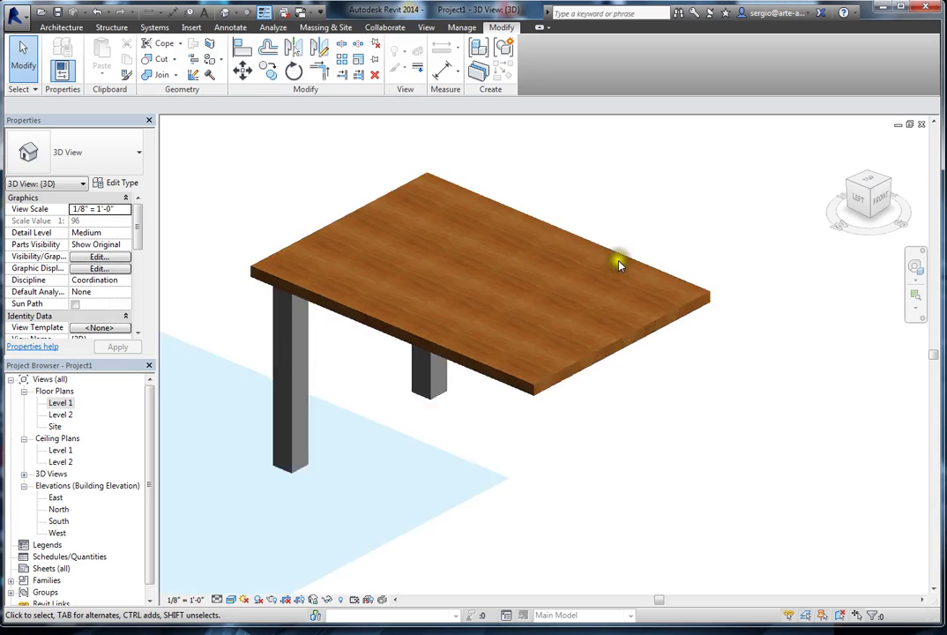
scroll(620, 265, up, 2)
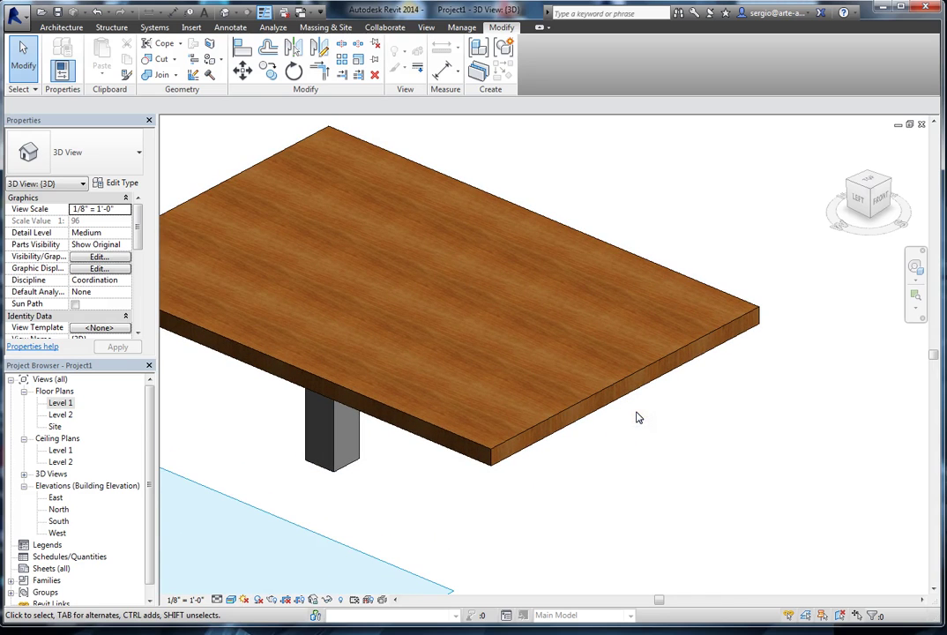
scroll(641, 414, down, 5)
click(605, 440)
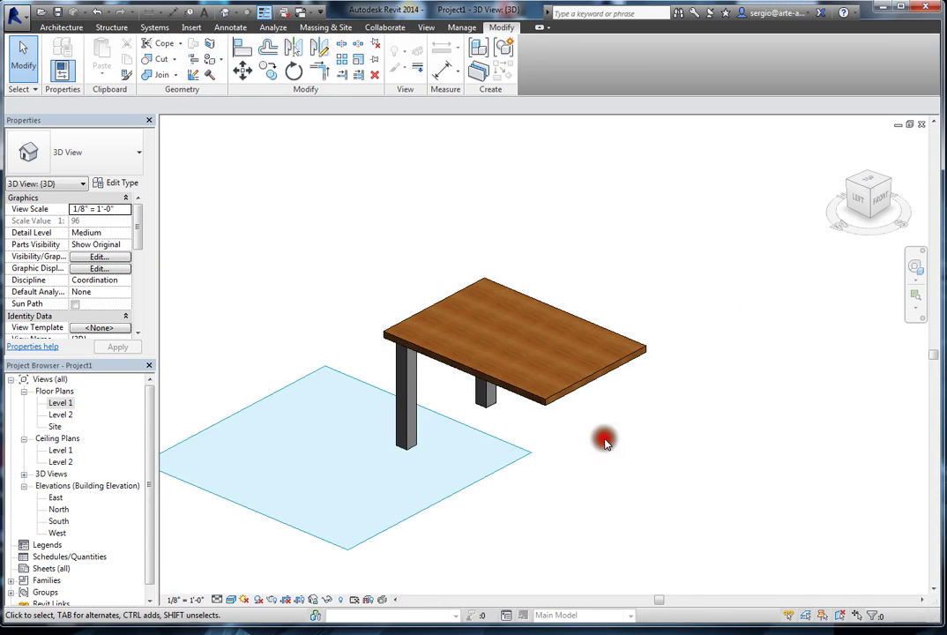
Reopen the table for in-place editing and open the Material Browser for the leg nearest the tabletop's left corner
click(417, 391)
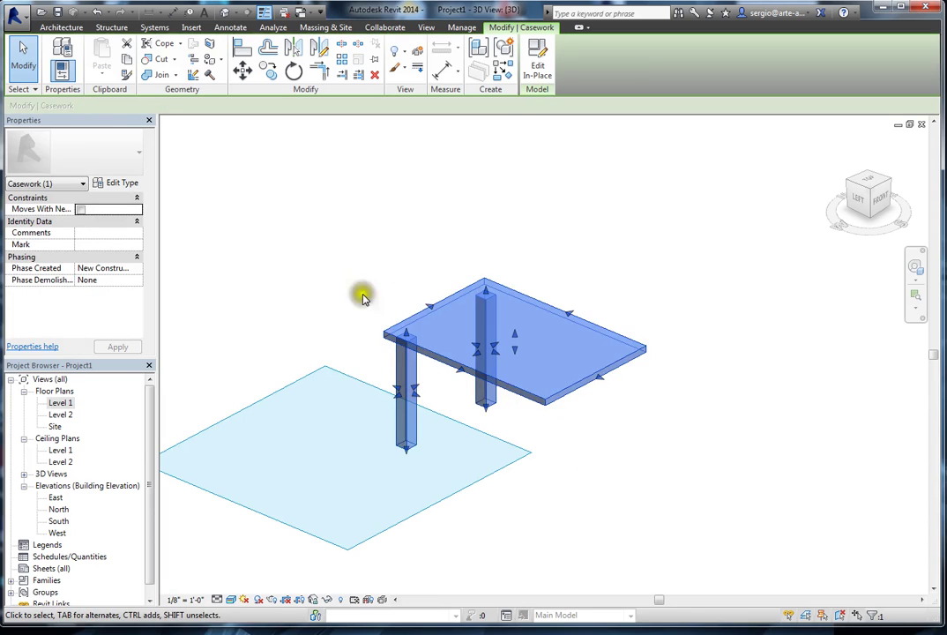
click(540, 55)
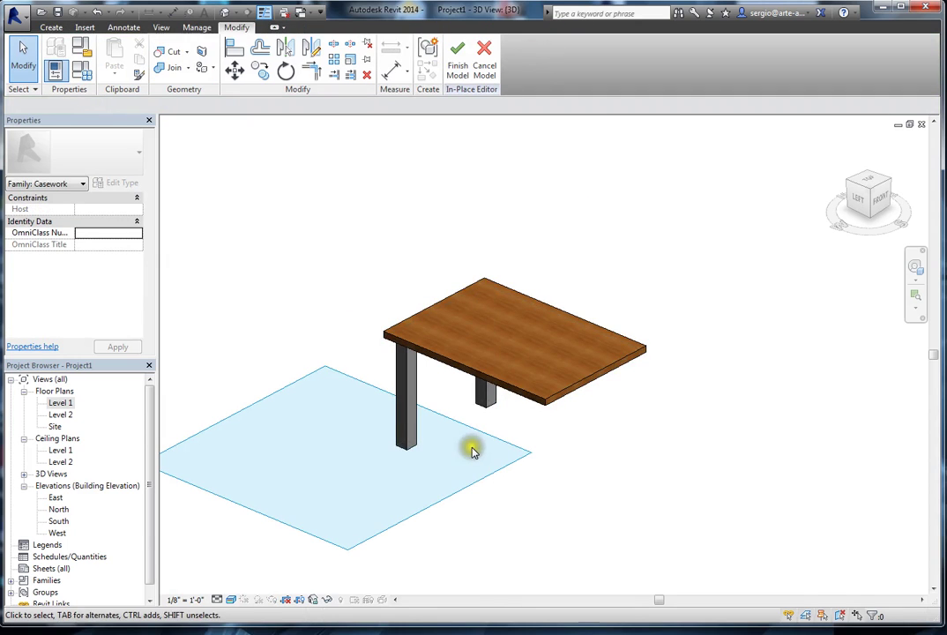
click(415, 385)
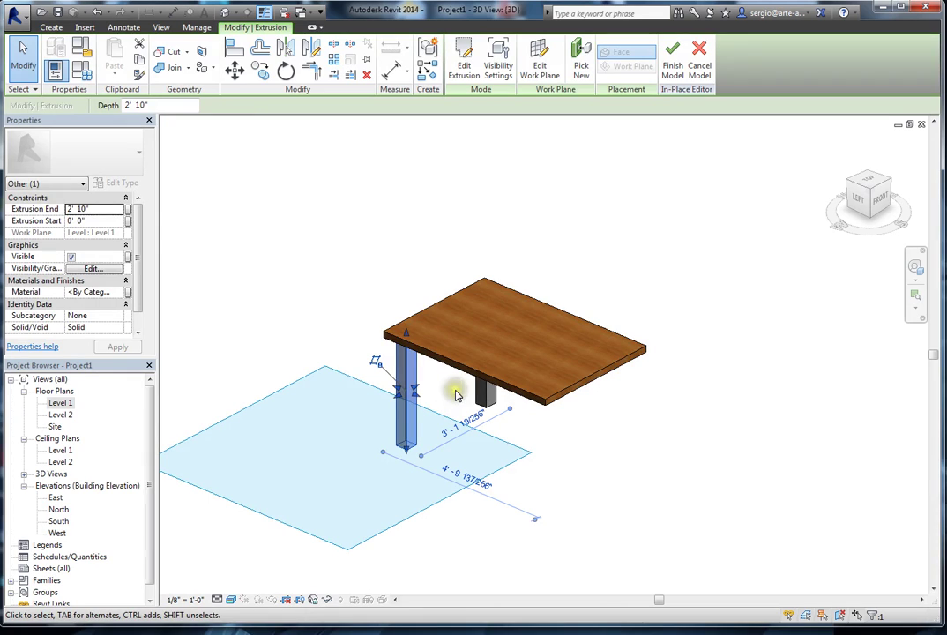
click(109, 293)
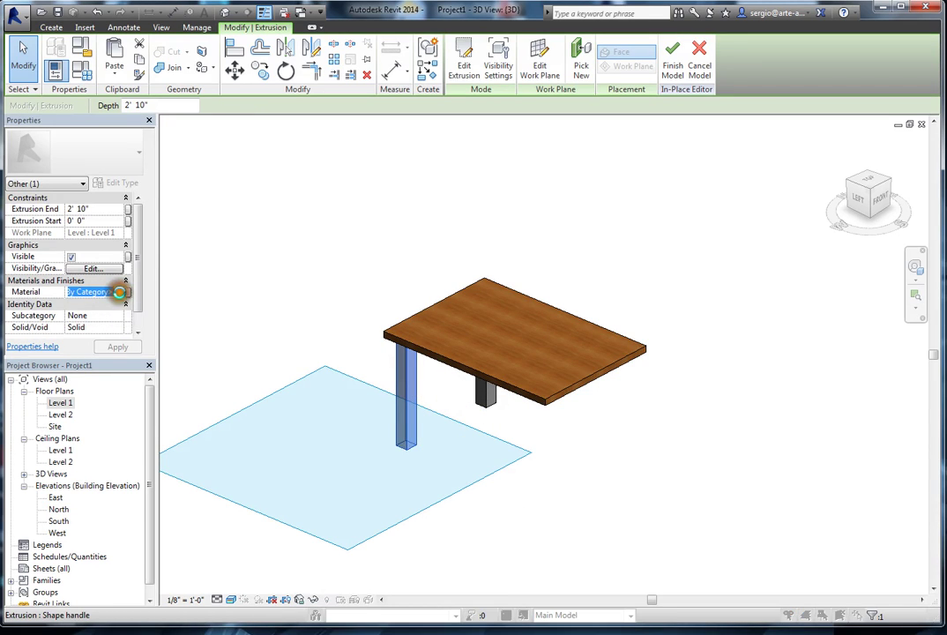
click(119, 293)
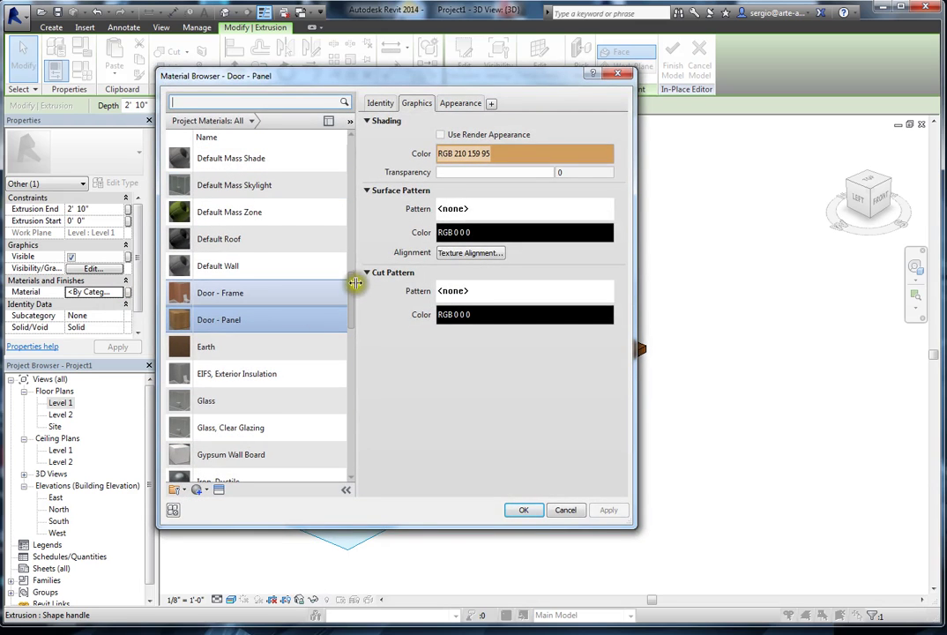
scroll(353, 301, down, 1)
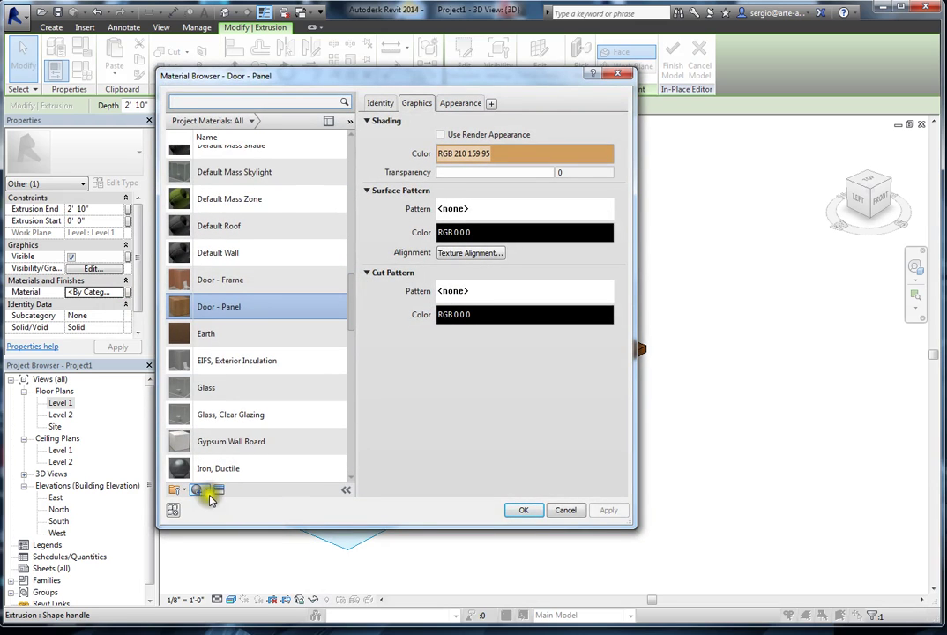
Create a new material named legs, looking over its identity, graphics and appearance properties
click(203, 490)
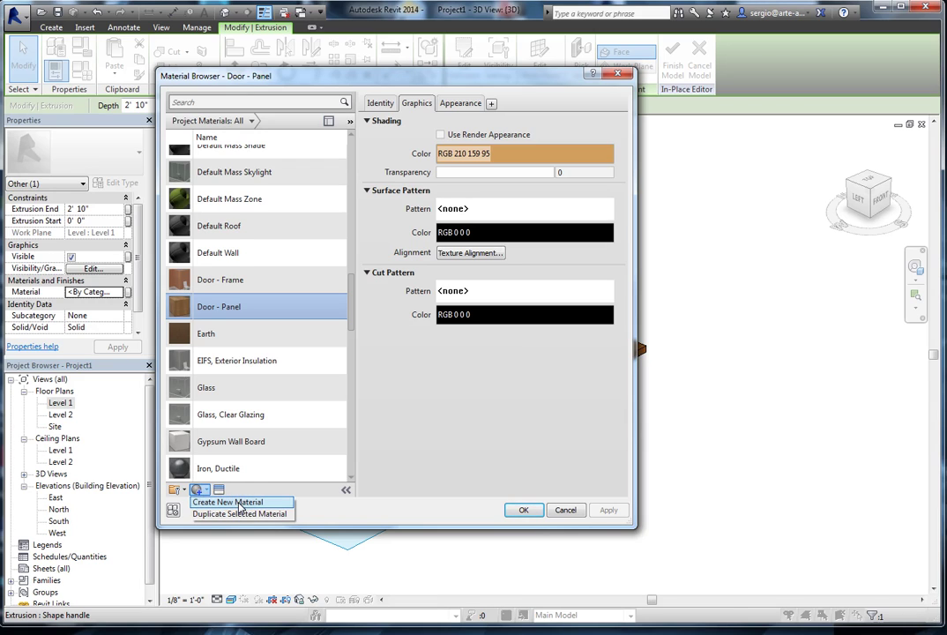
click(240, 507)
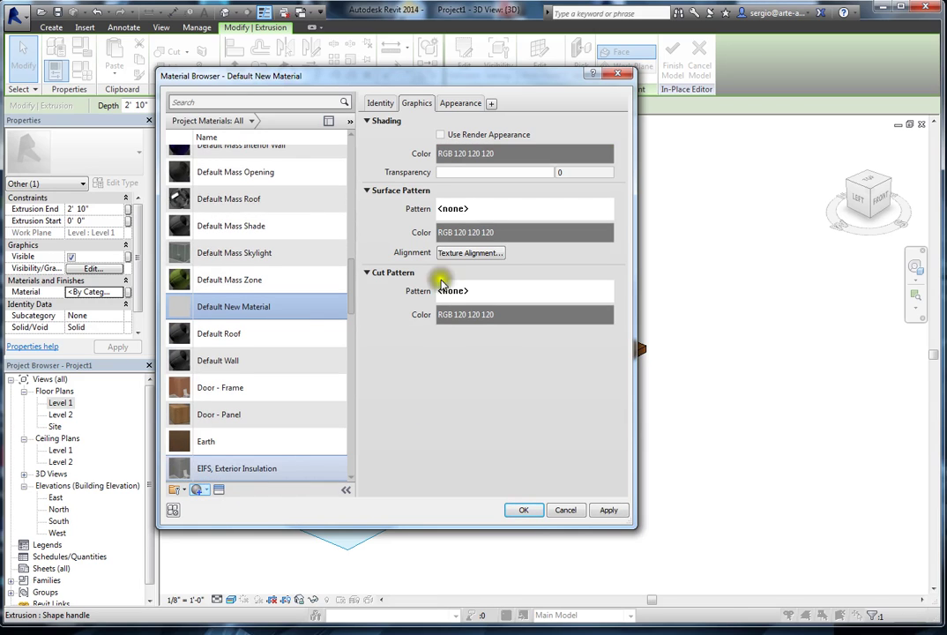
click(461, 104)
click(380, 103)
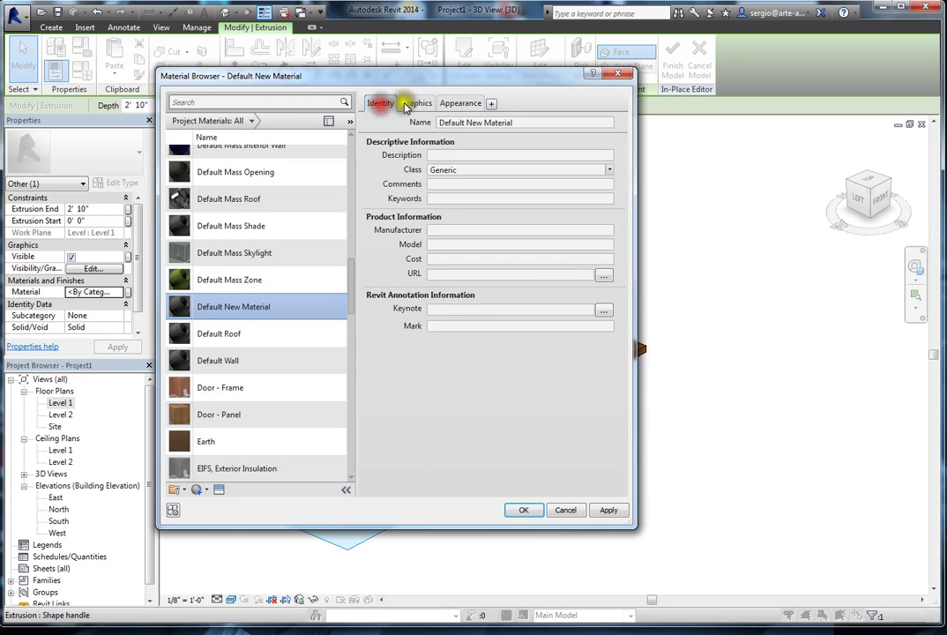
click(431, 103)
click(455, 104)
click(380, 103)
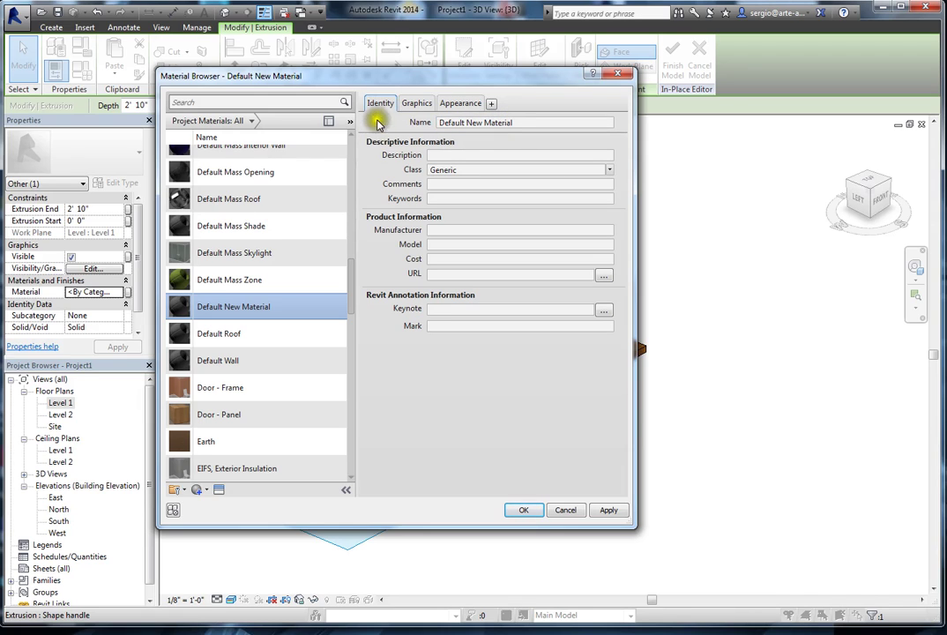
click(542, 126)
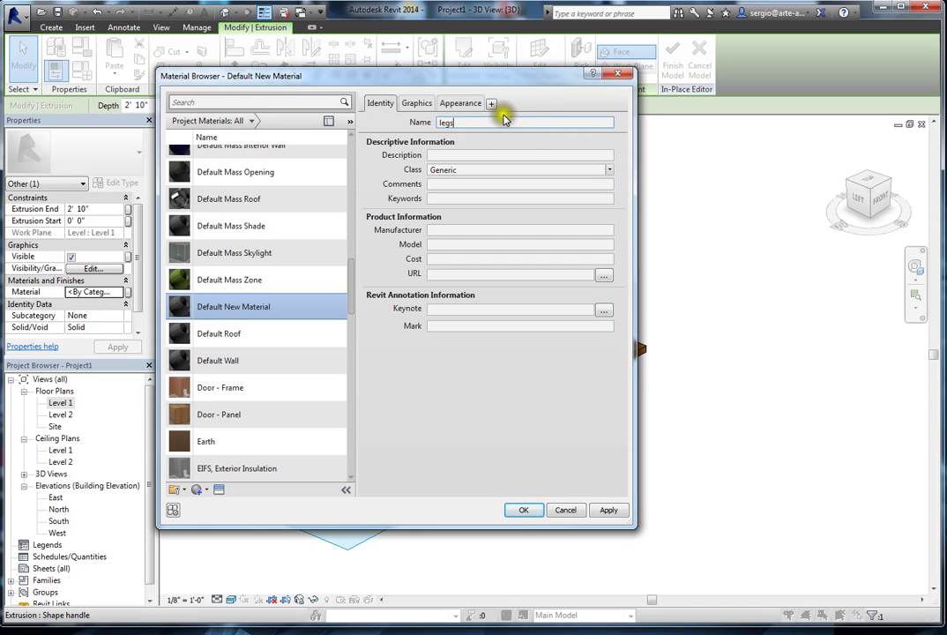
Set the legs material's shading color to purple, RGB 177 35 214, and assign the material to the selected leg
click(460, 104)
click(420, 102)
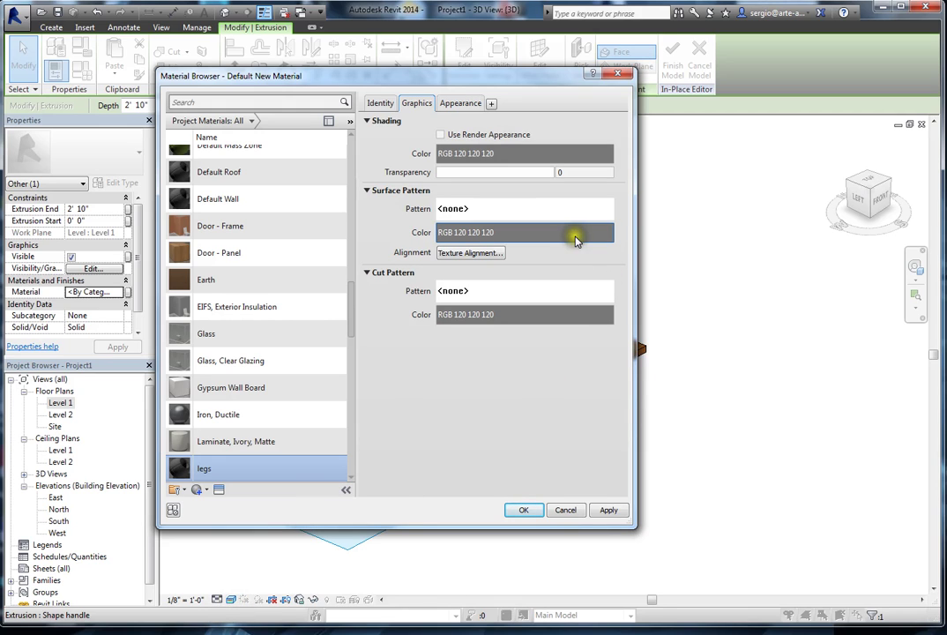
click(527, 154)
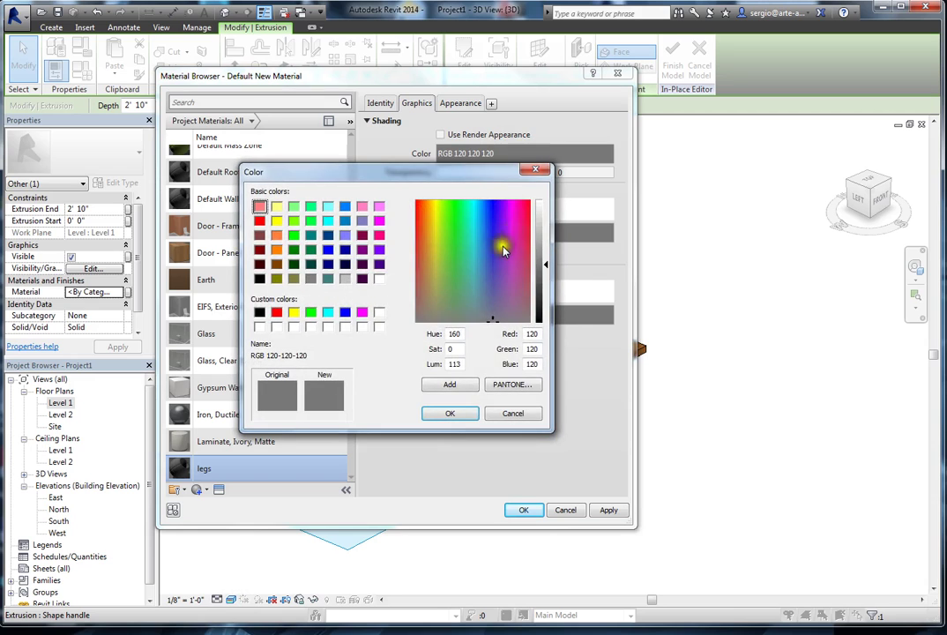
click(508, 234)
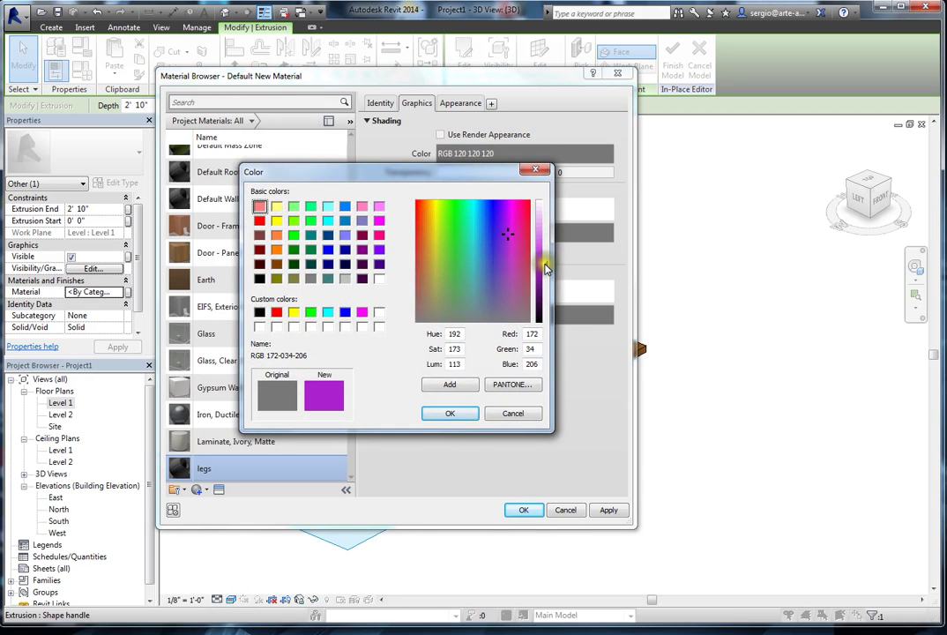
click(459, 414)
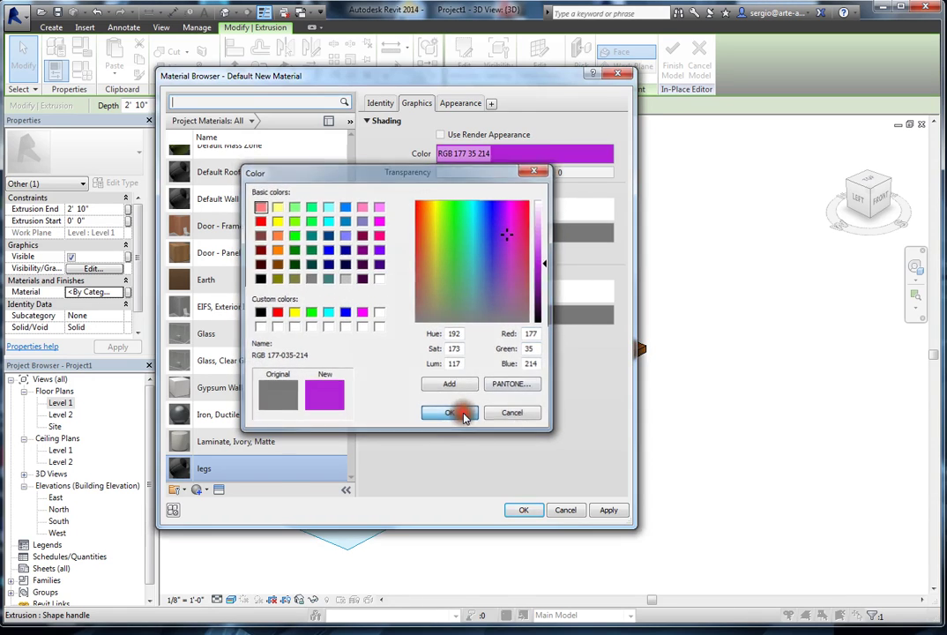
click(523, 509)
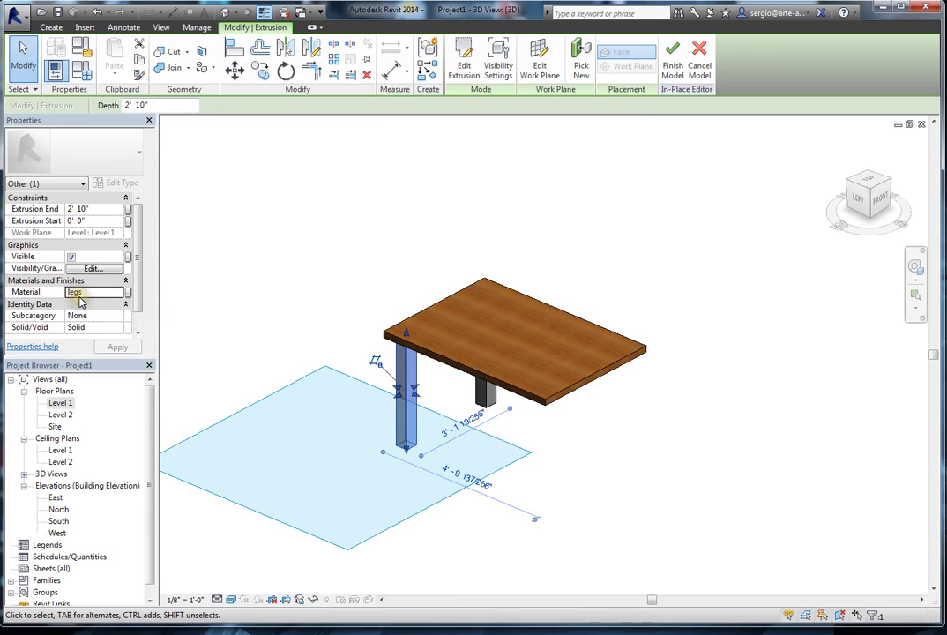
click(273, 269)
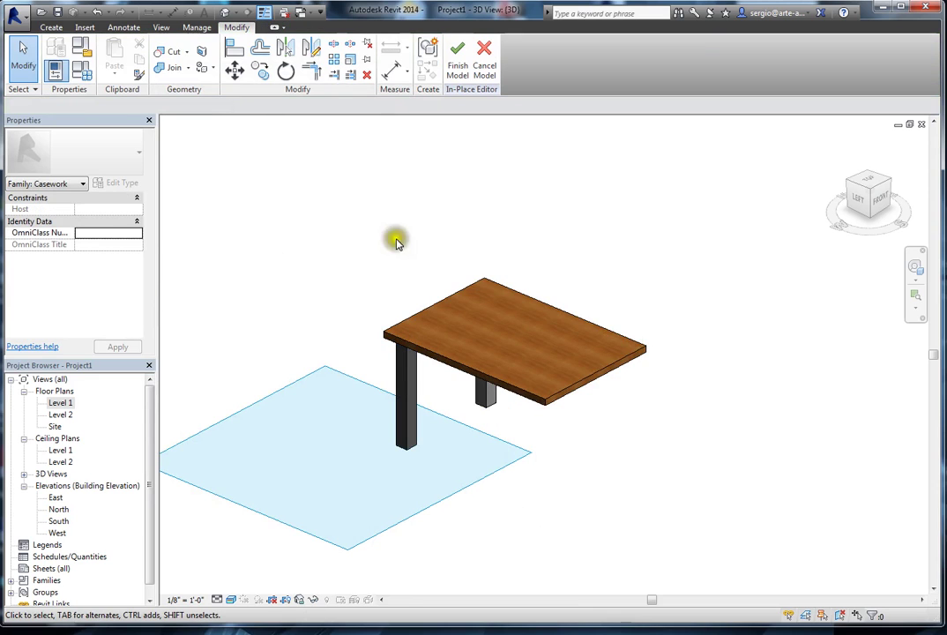
Finish the in-place model, set the 3D view's visual style to Shaded, and inspect the two legs up close
click(458, 55)
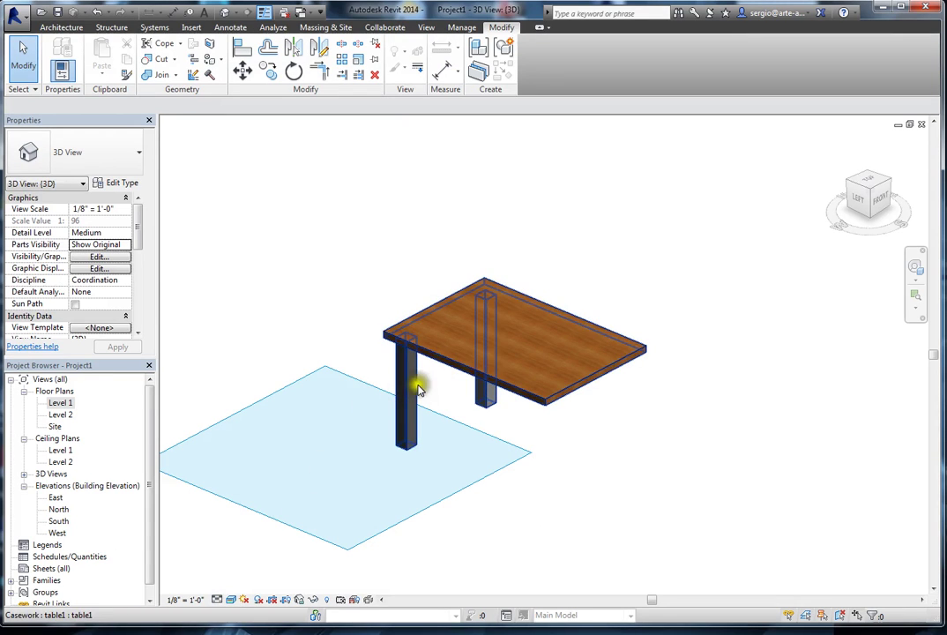
click(231, 600)
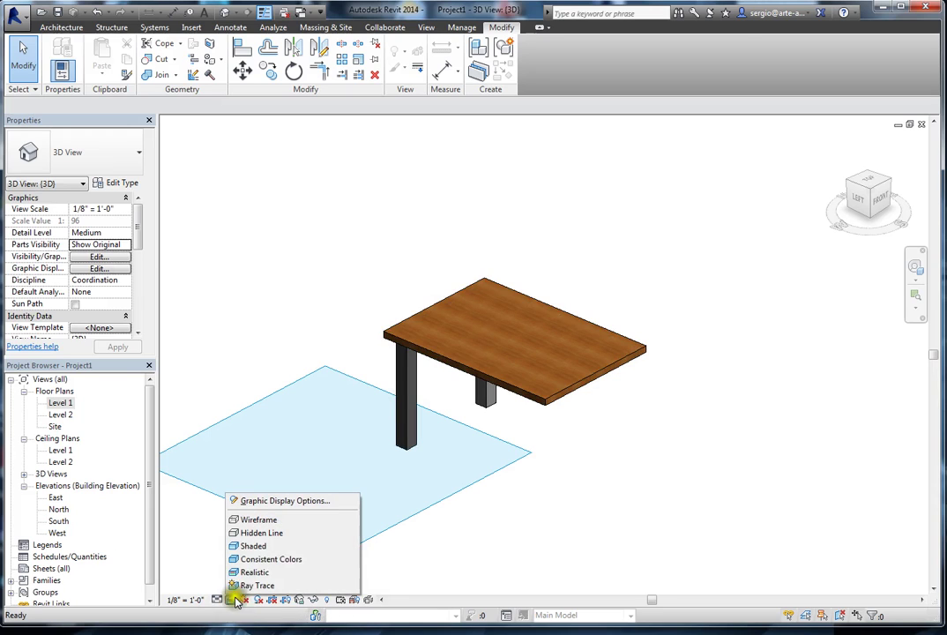
click(253, 548)
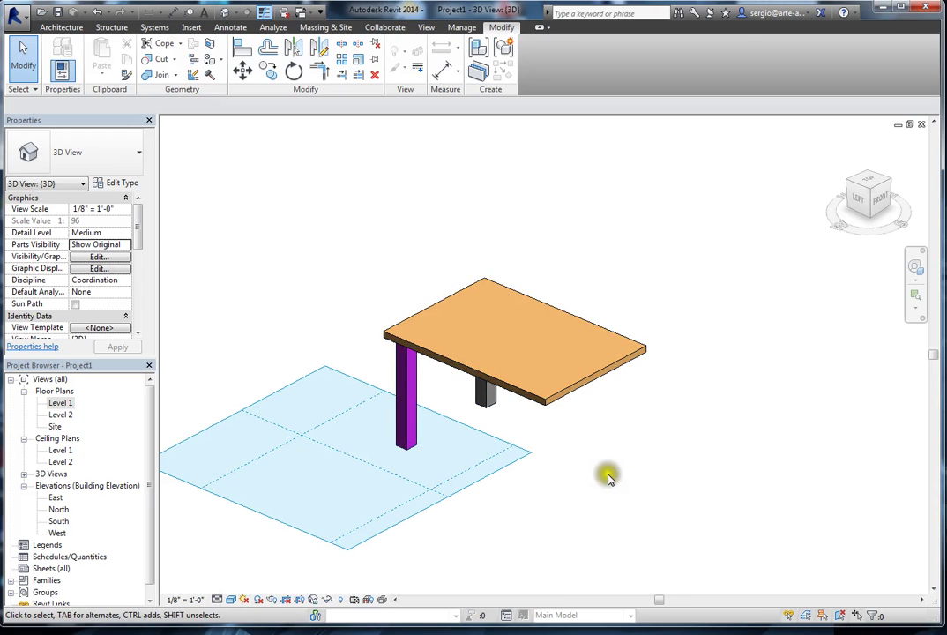
shift+middle_drag(430, 401, 649, 452)
scroll(433, 548, up, 4)
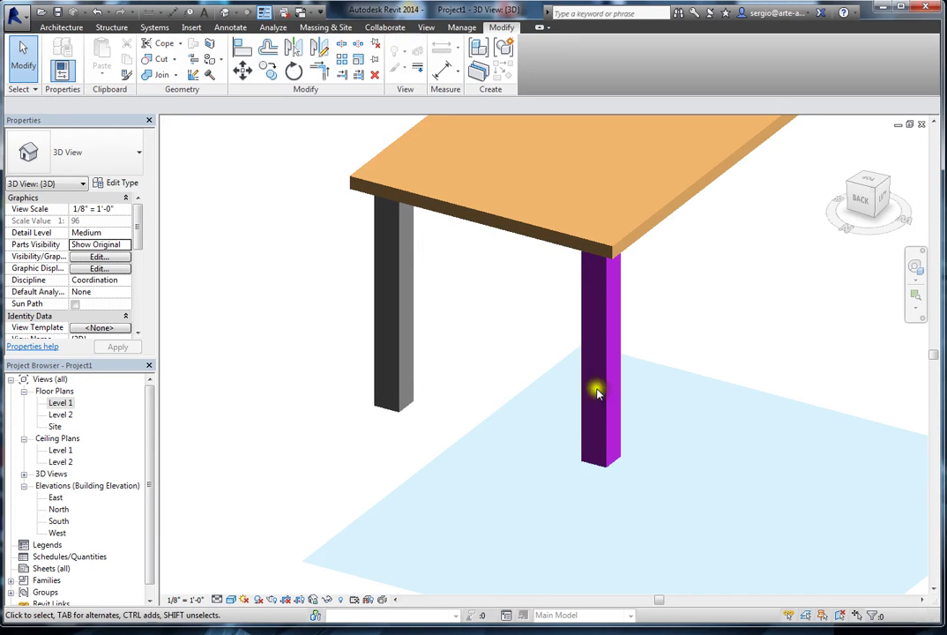
Reopen the table for in-place editing and open the purple leg's material, reviewing its identity and graphics properties
click(611, 321)
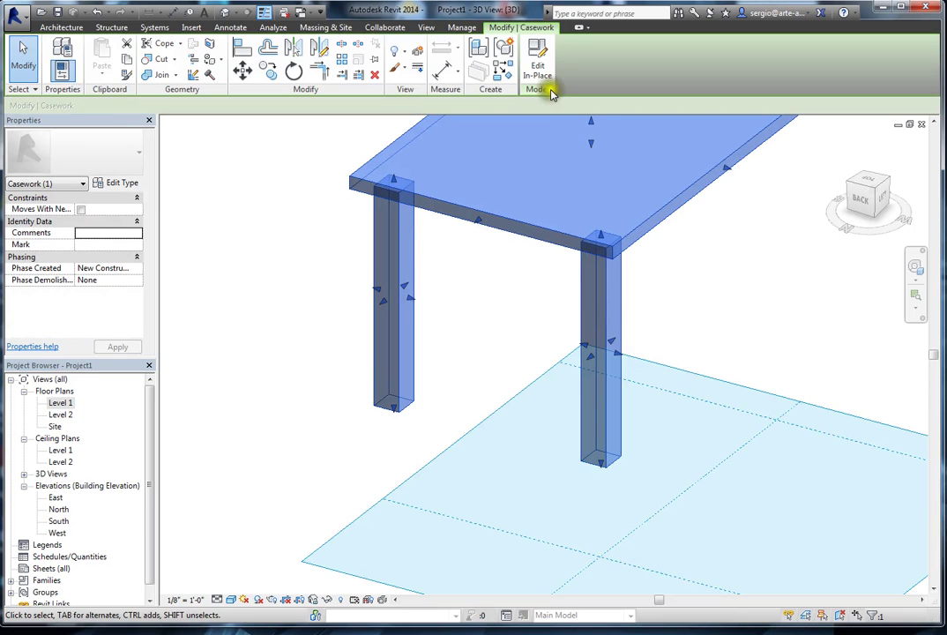
click(539, 63)
click(618, 333)
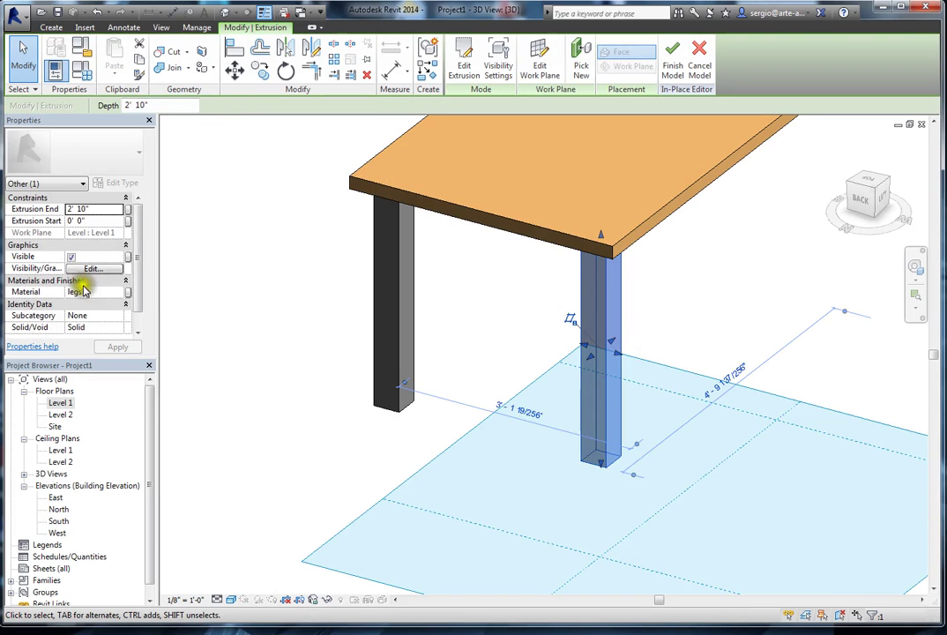
click(77, 296)
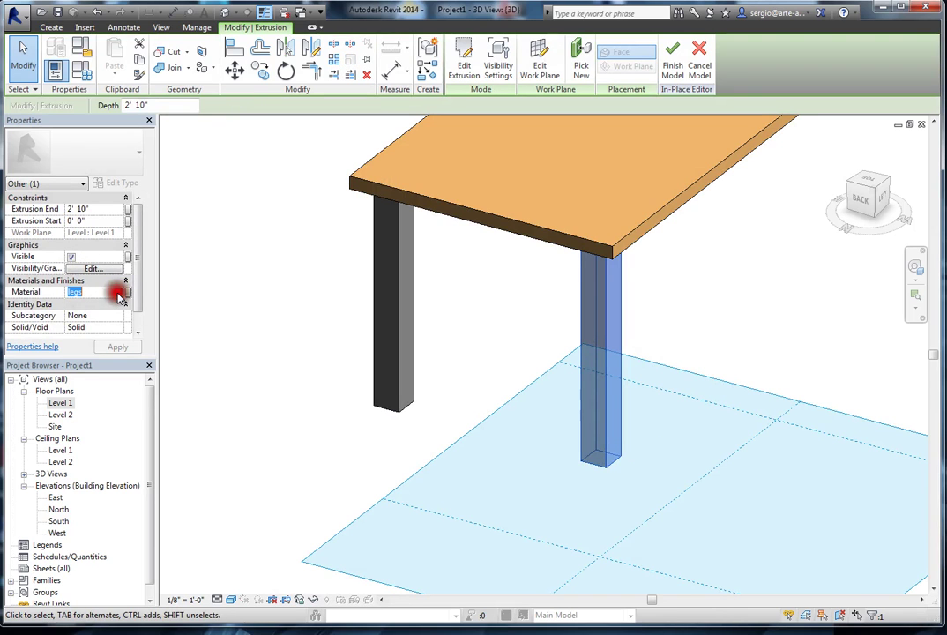
click(119, 293)
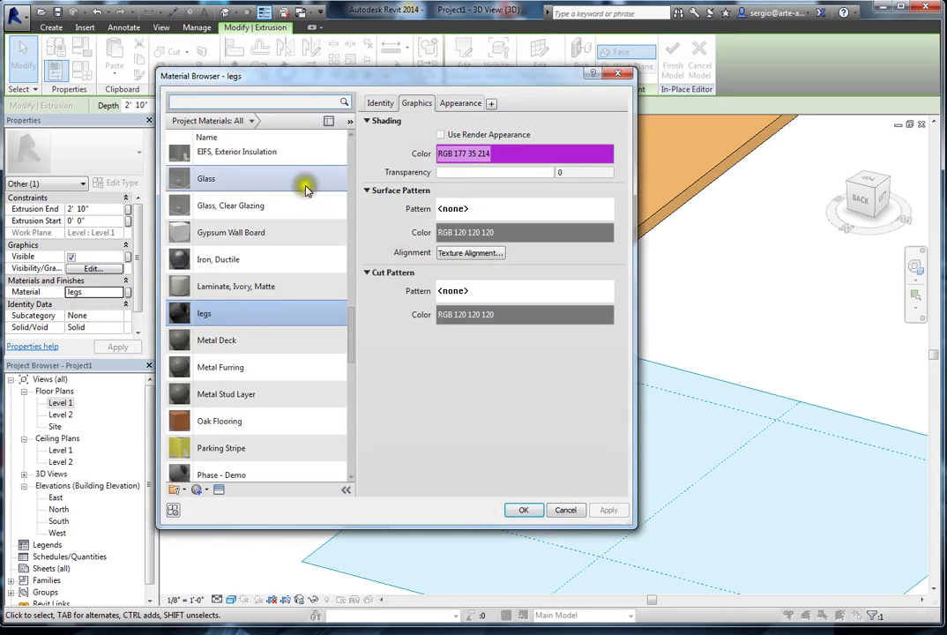
click(382, 103)
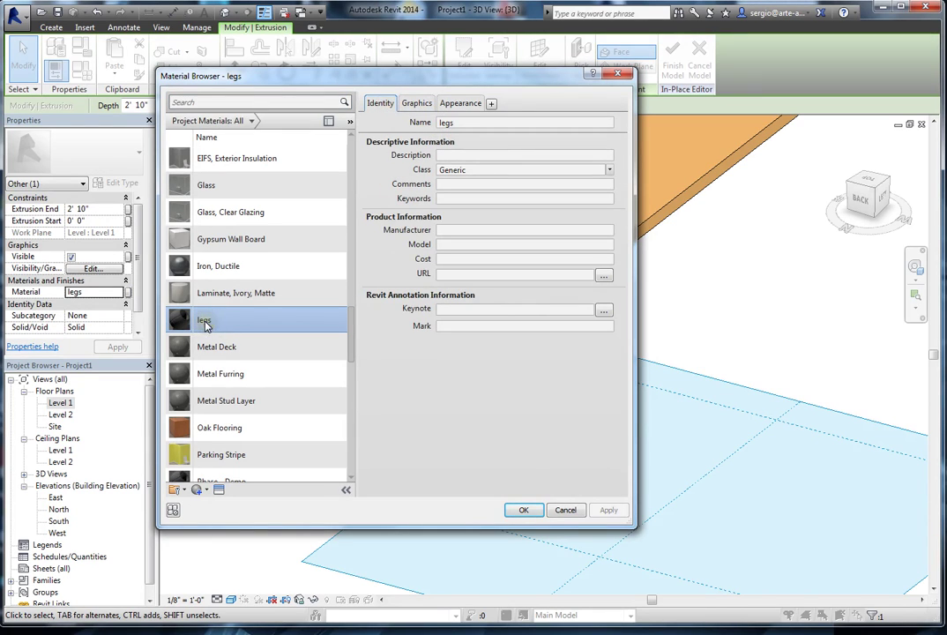
click(418, 104)
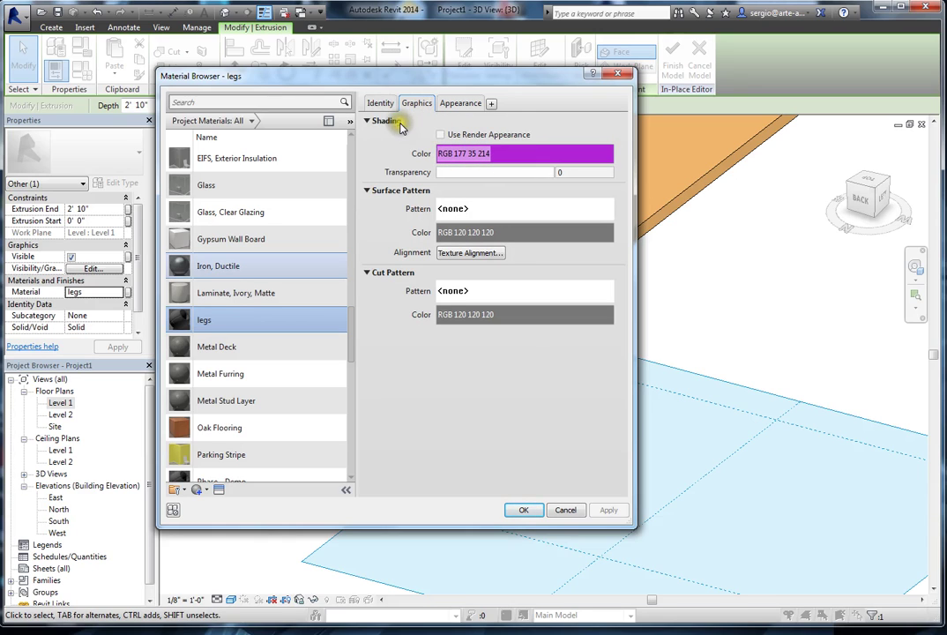
scroll(260, 309, down, 1)
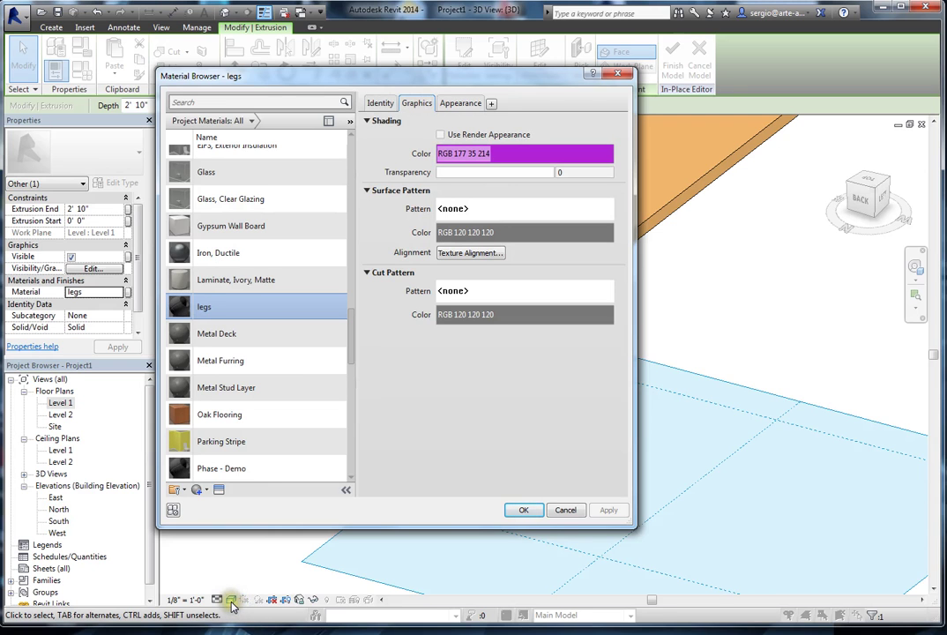
drag(503, 77, 466, 93)
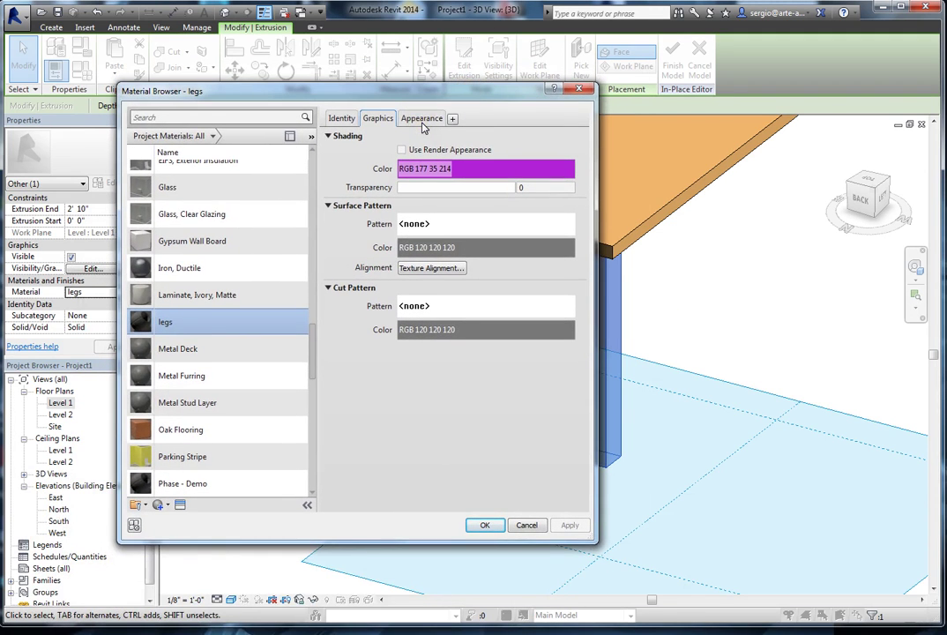
Set the legs material's generic appearance color to dark blue, RGB 16 26 143, and apply it to the leg
click(423, 120)
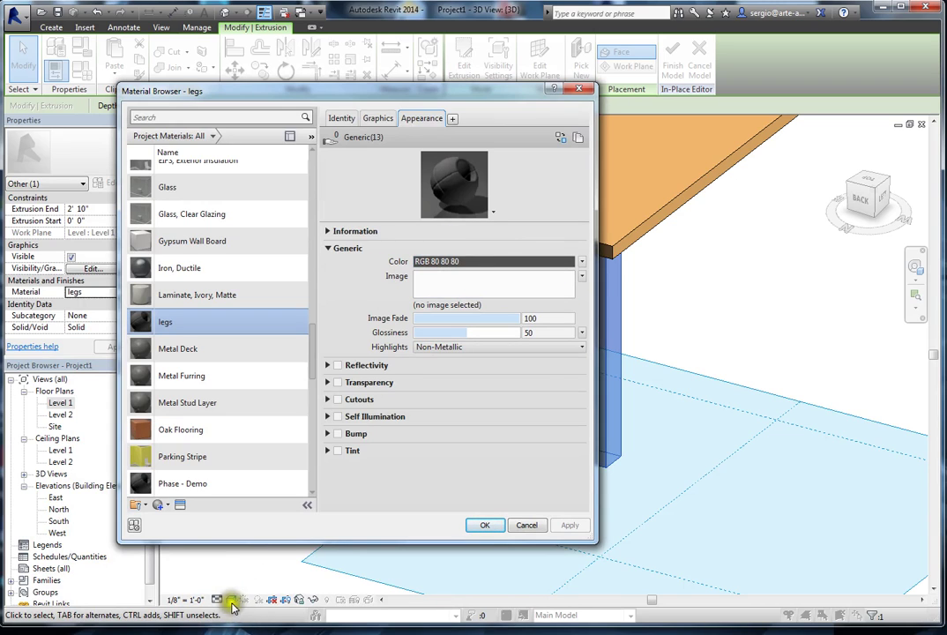
click(502, 264)
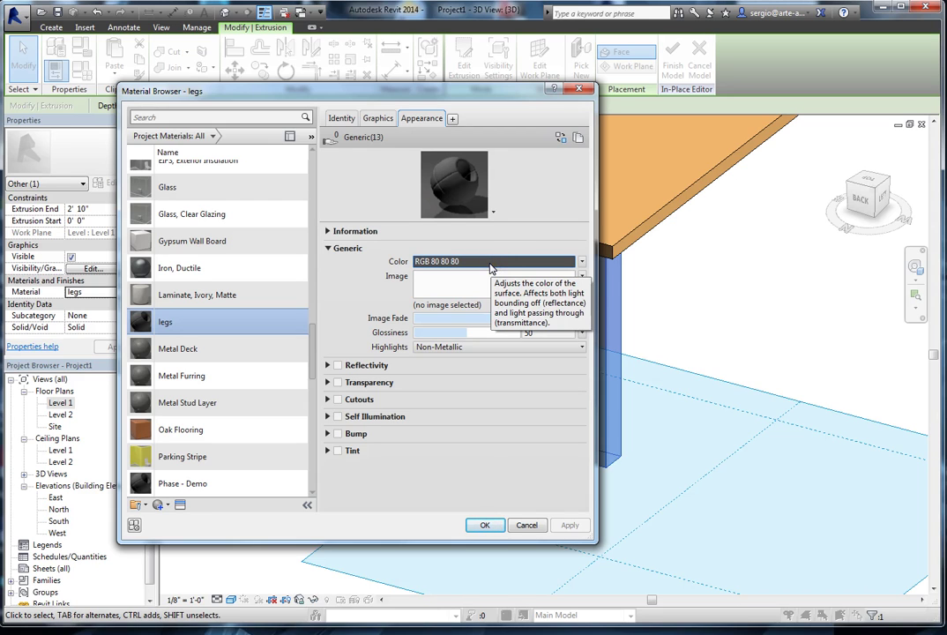
click(491, 263)
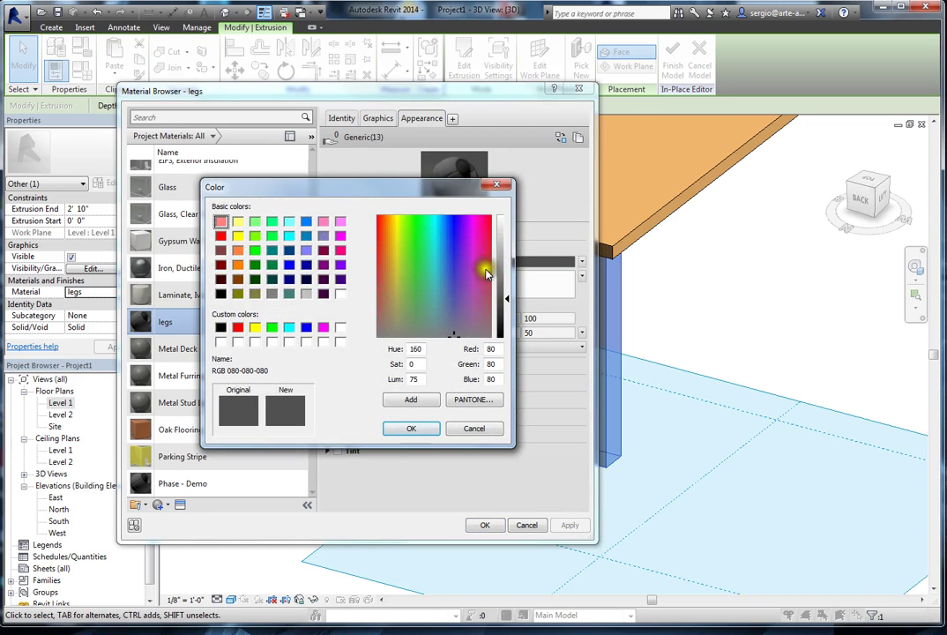
drag(457, 261, 452, 239)
click(413, 428)
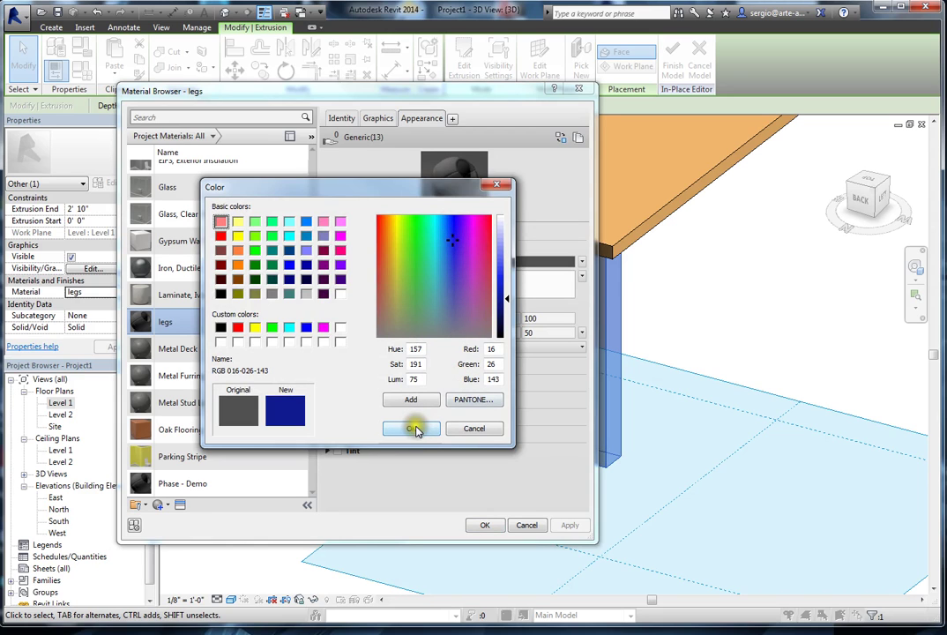
click(412, 428)
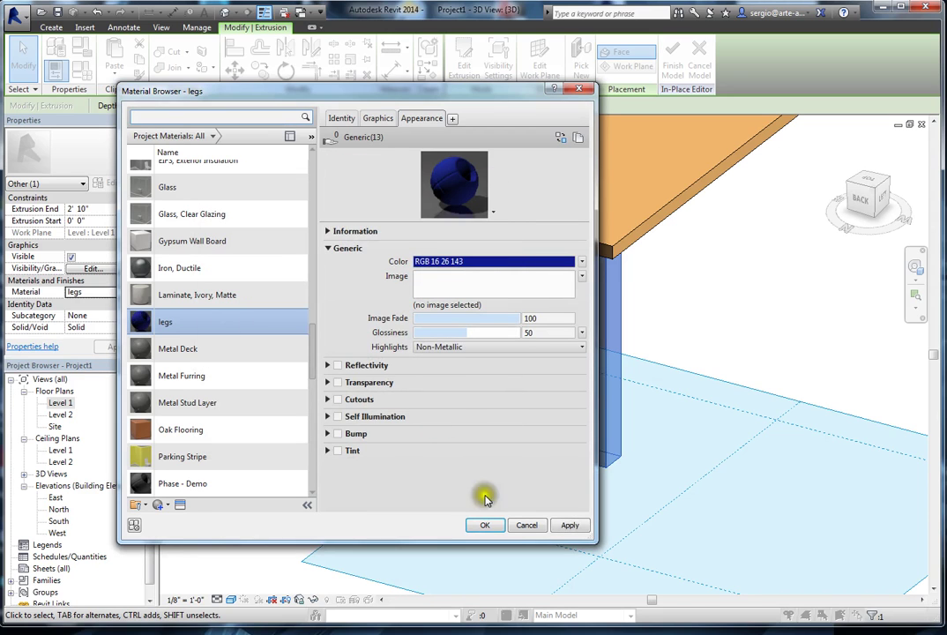
click(484, 525)
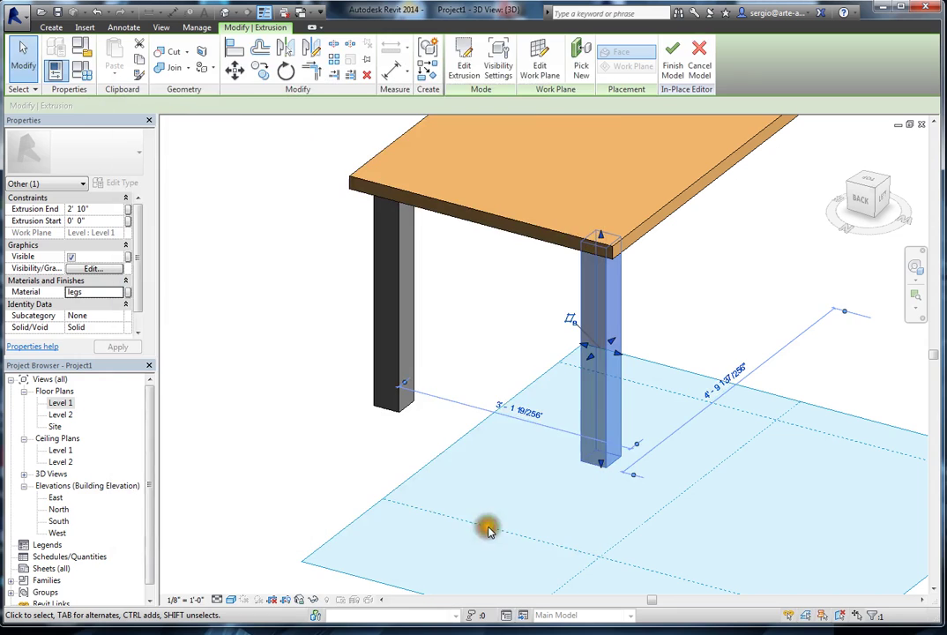
click(454, 378)
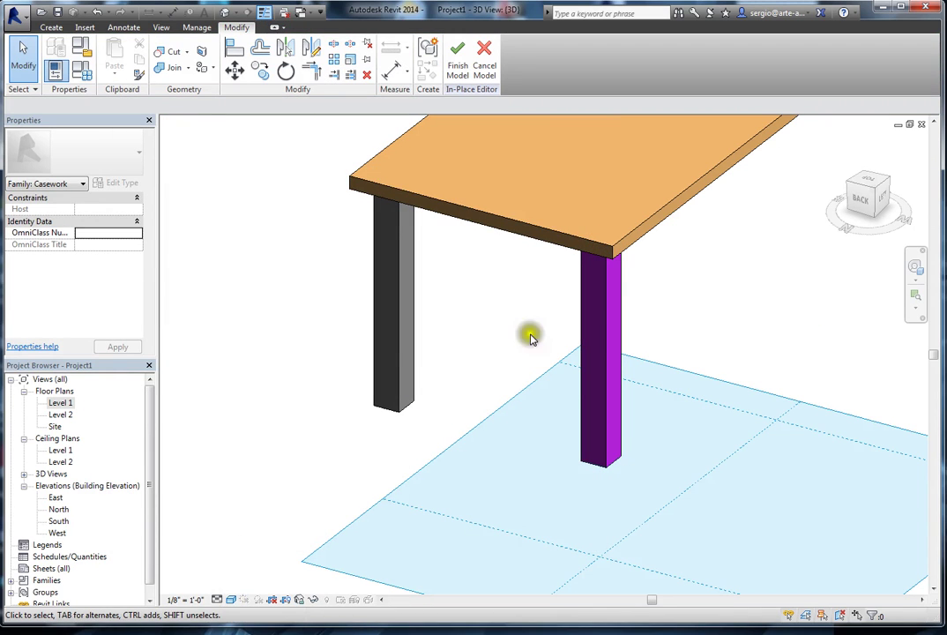
Set the 3D view's visual style to Realistic and inspect the leg's rendered color from another angle
click(229, 600)
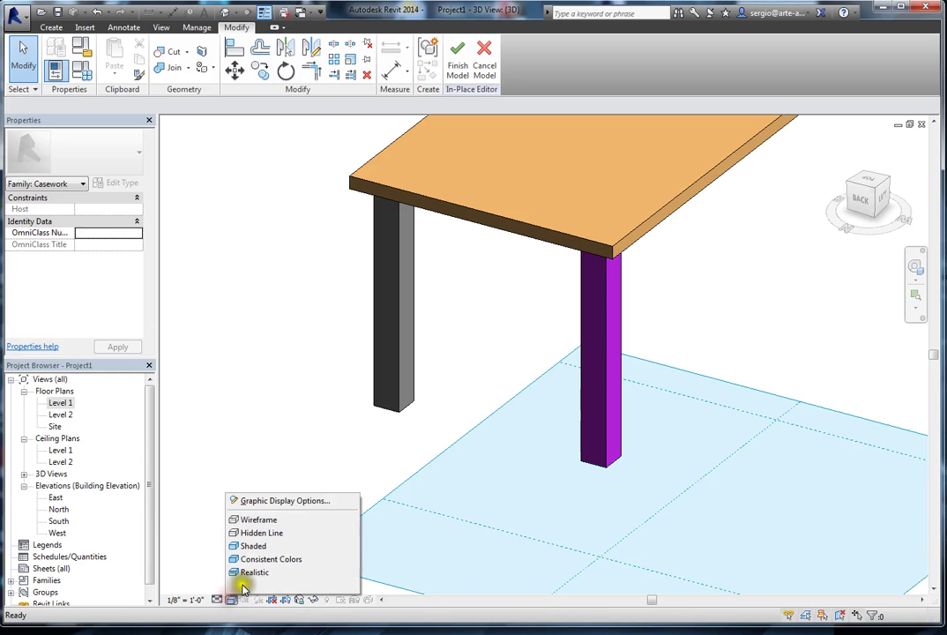
click(250, 570)
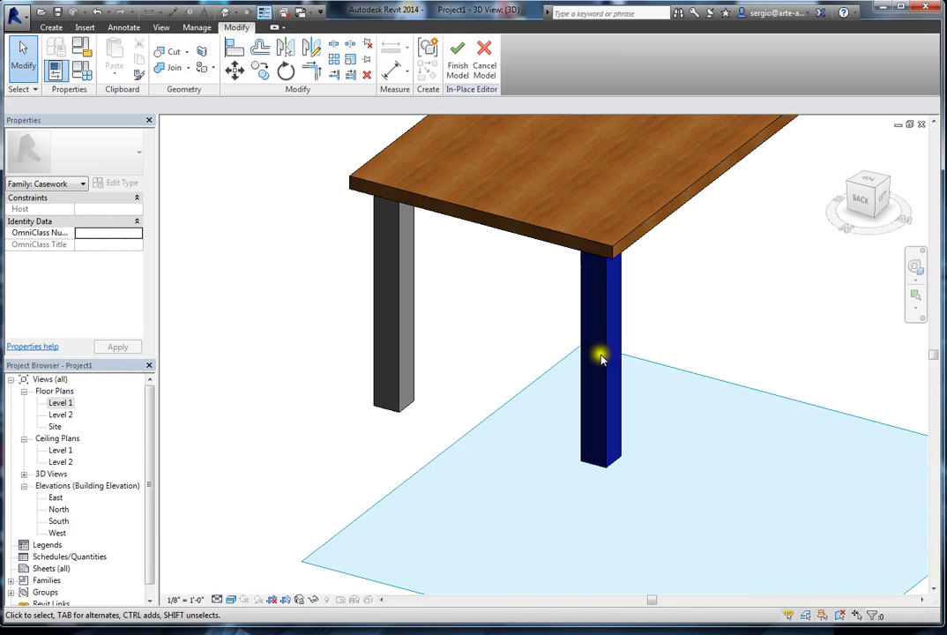
shift+middle_drag(613, 398, 592, 419)
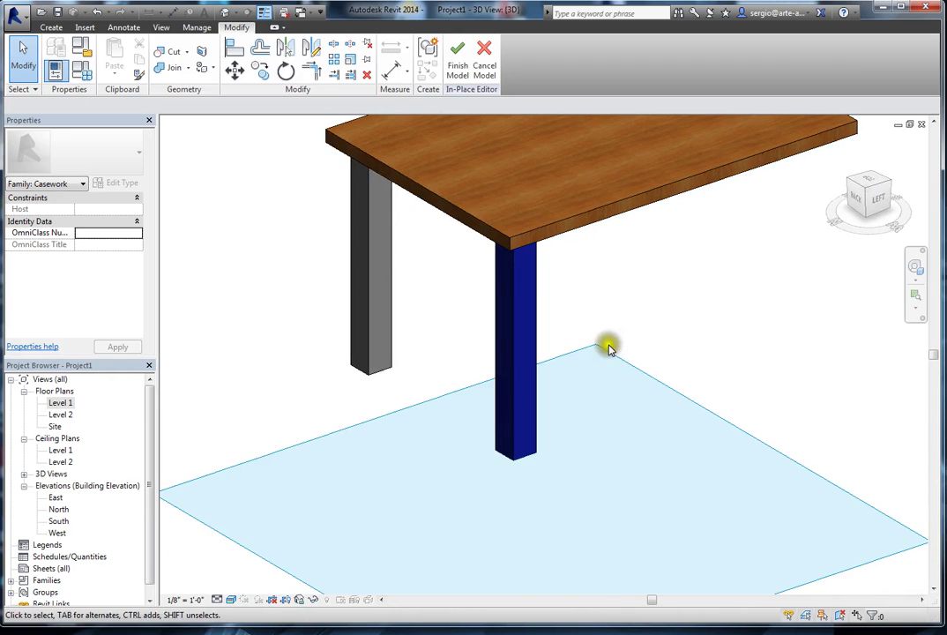
Open the blue leg's material and compare its graphics shading color with its appearance color
click(529, 306)
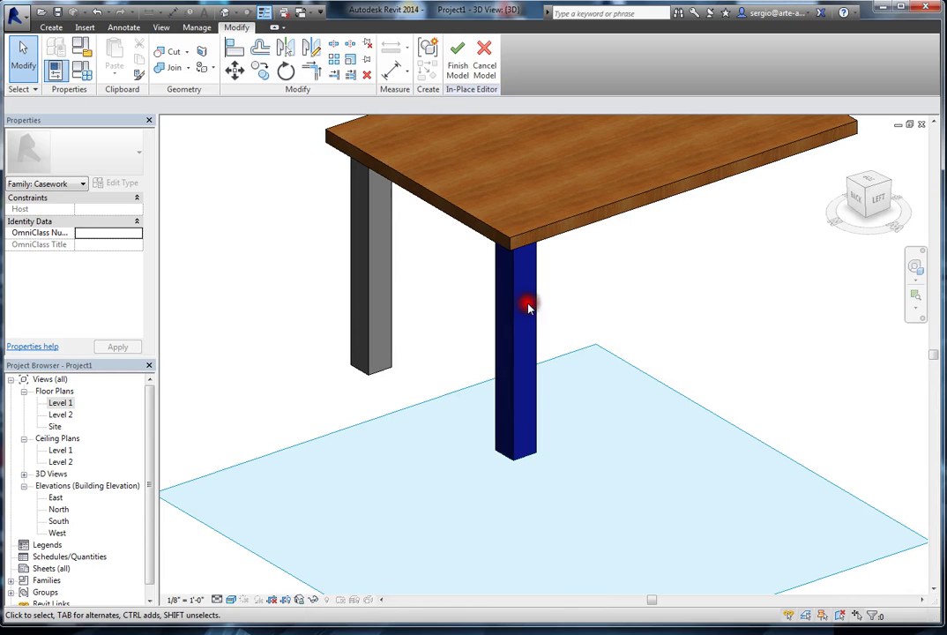
click(508, 332)
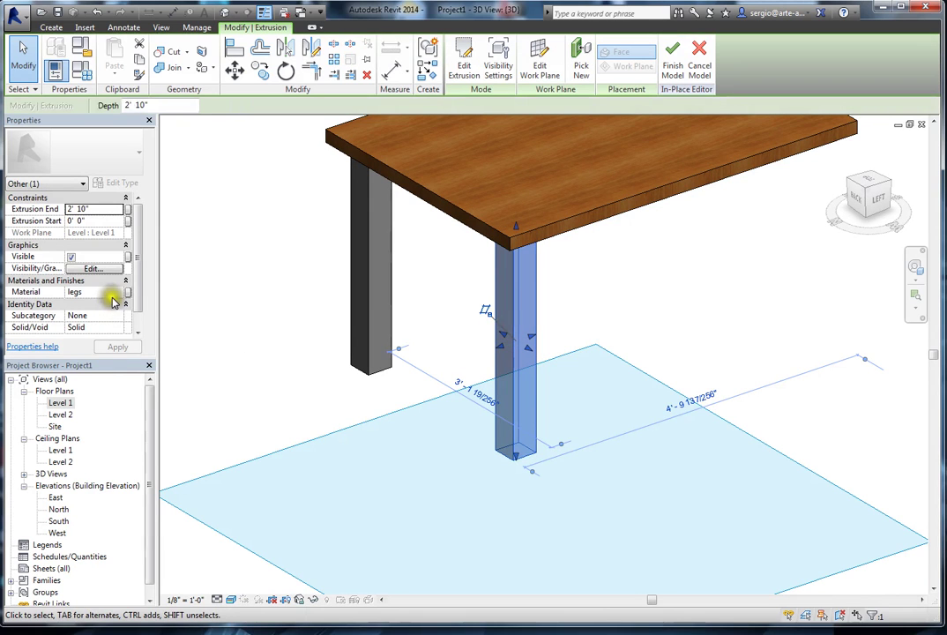
click(120, 295)
click(123, 293)
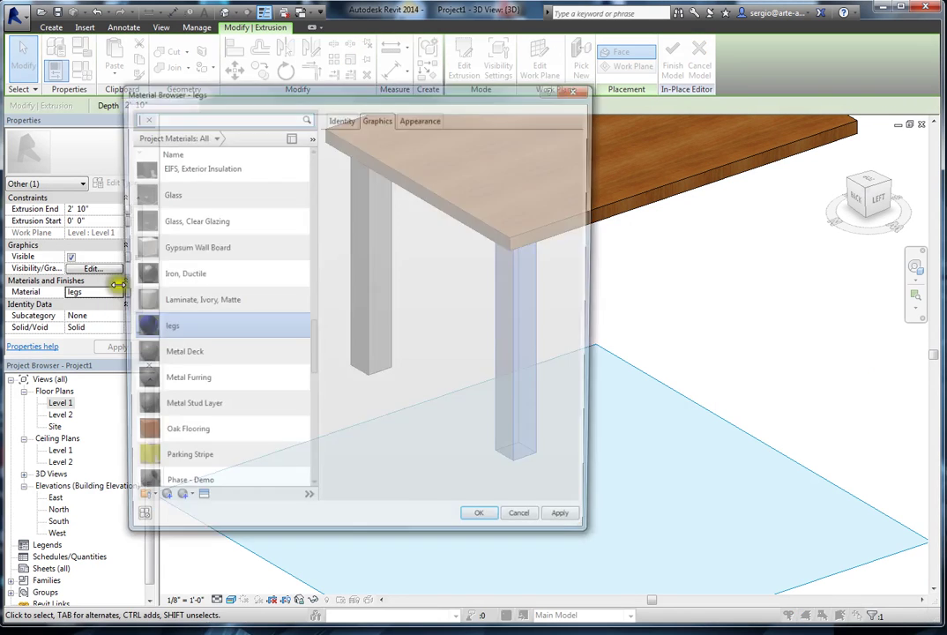
click(413, 119)
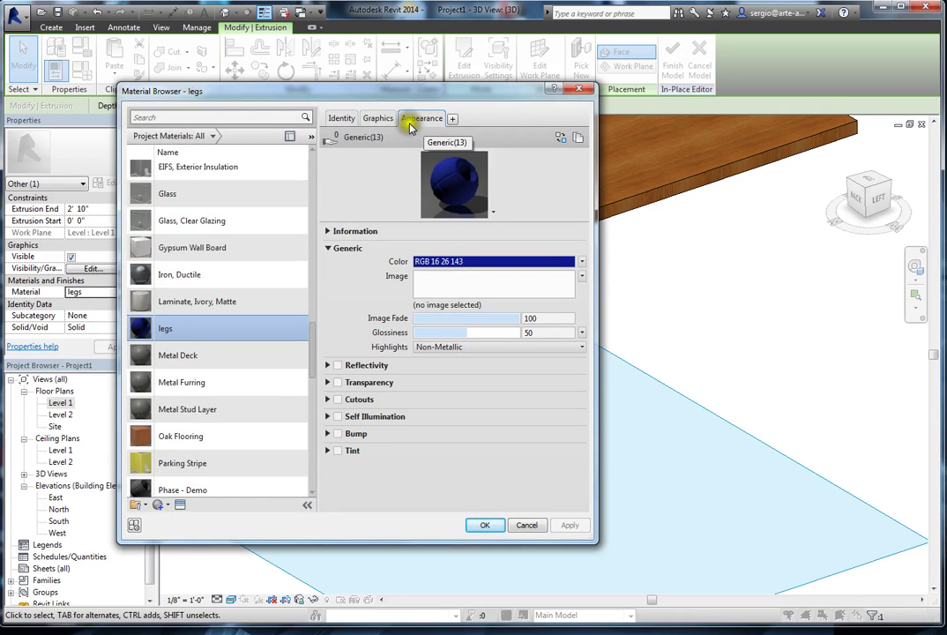
click(381, 120)
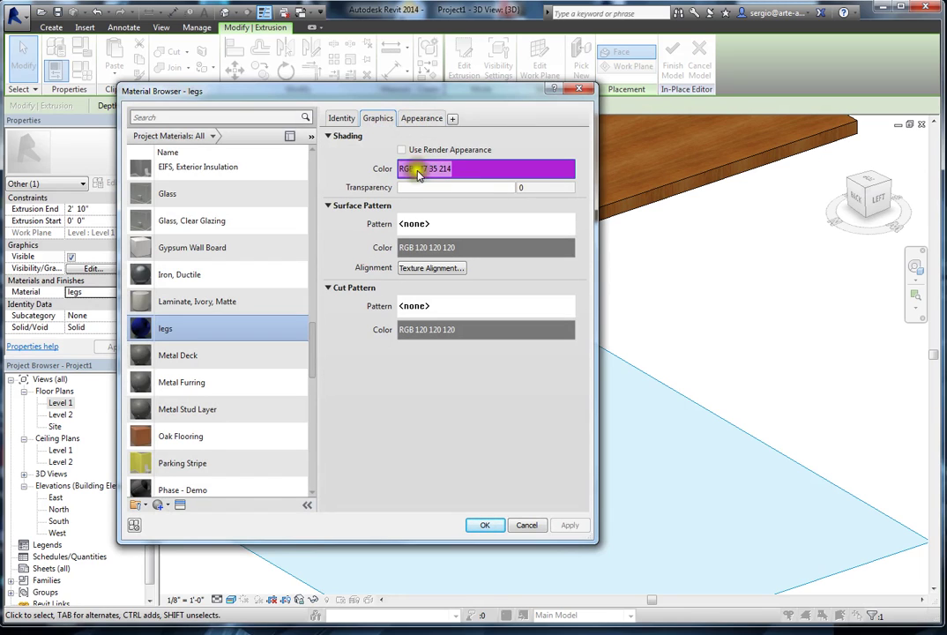
click(418, 120)
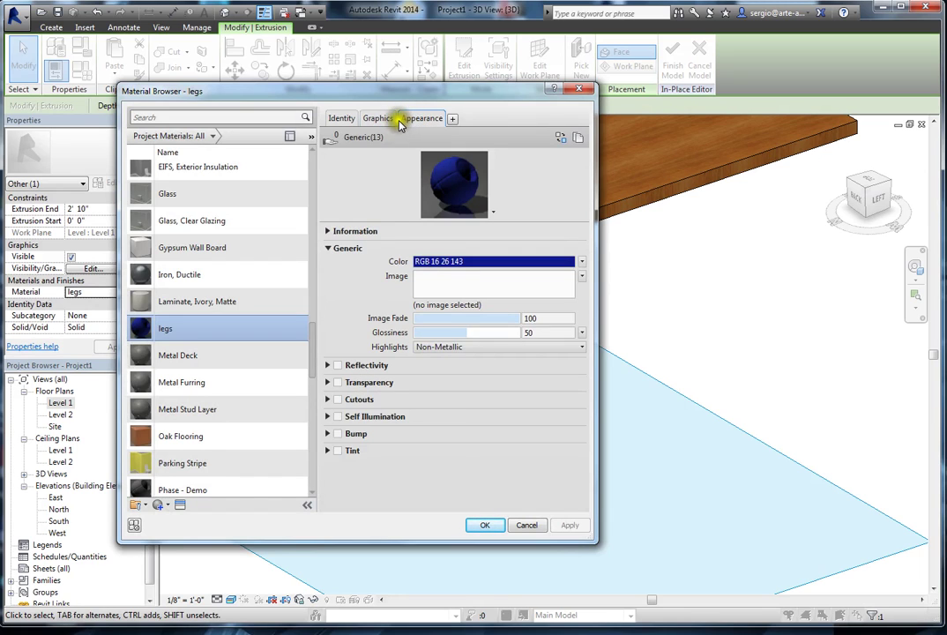
click(388, 120)
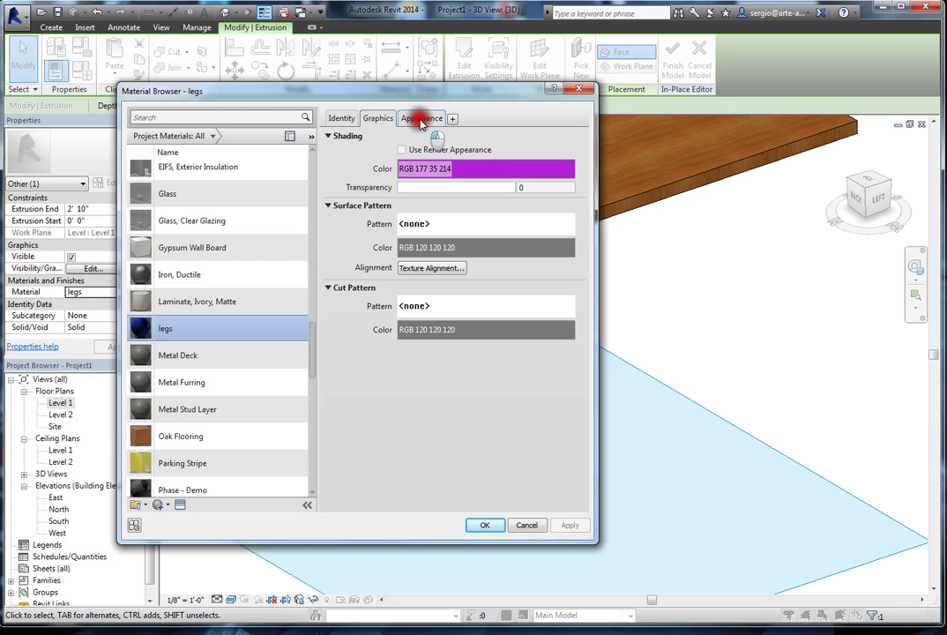
Enable Use Render Appearance for the legs material's shading and compare the shading color with its appearance color
click(421, 122)
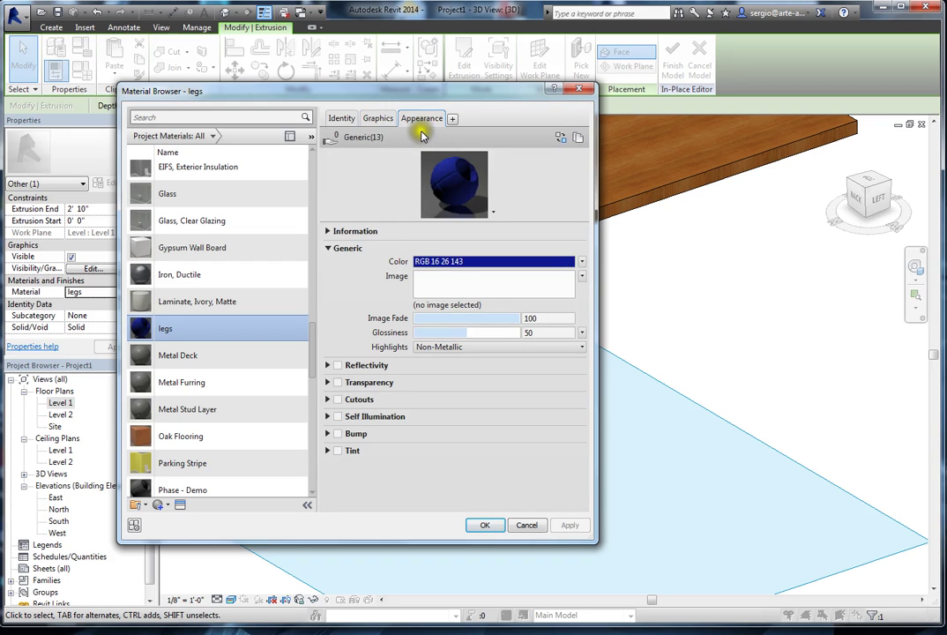
click(378, 118)
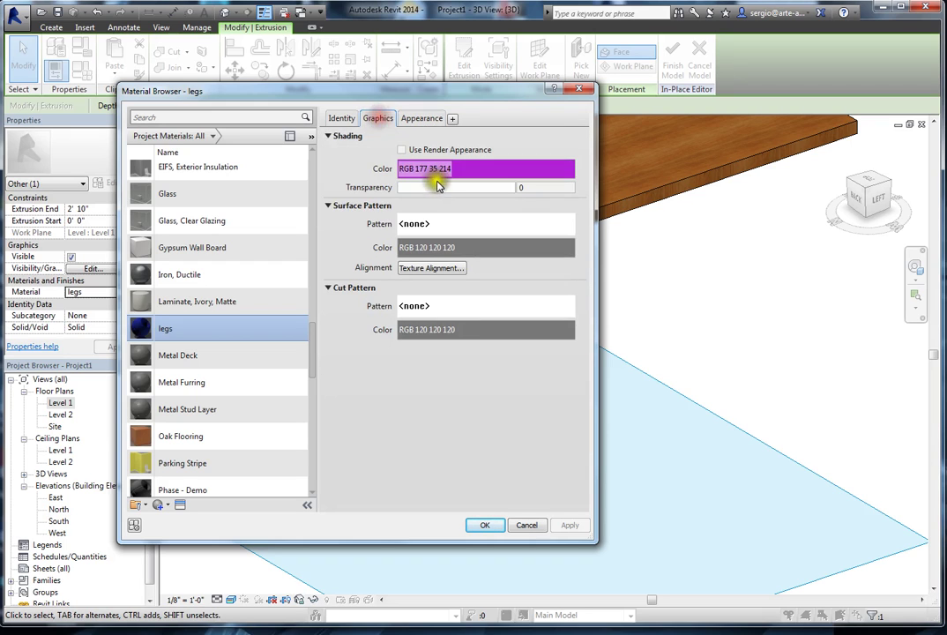
click(402, 150)
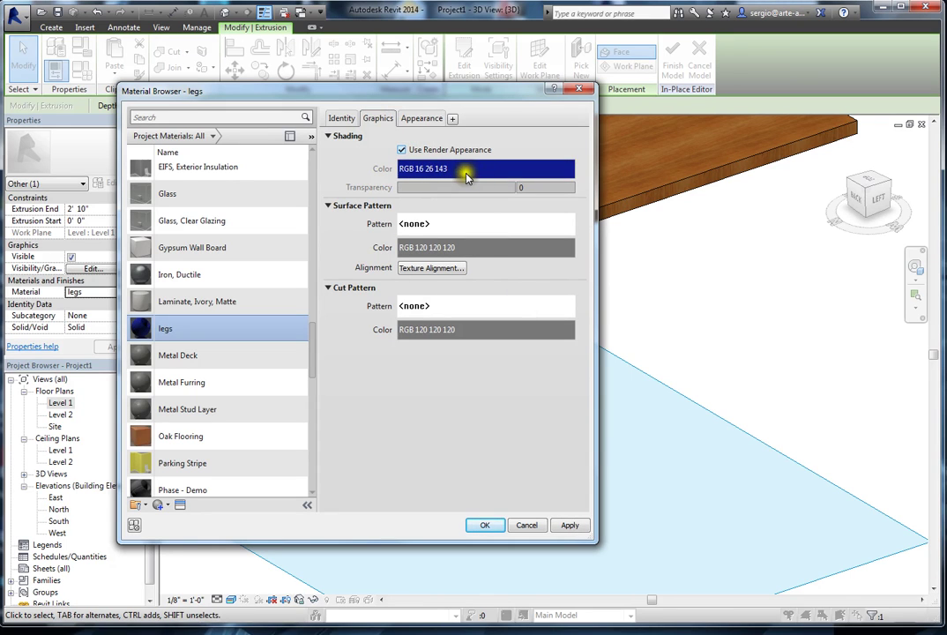
click(431, 121)
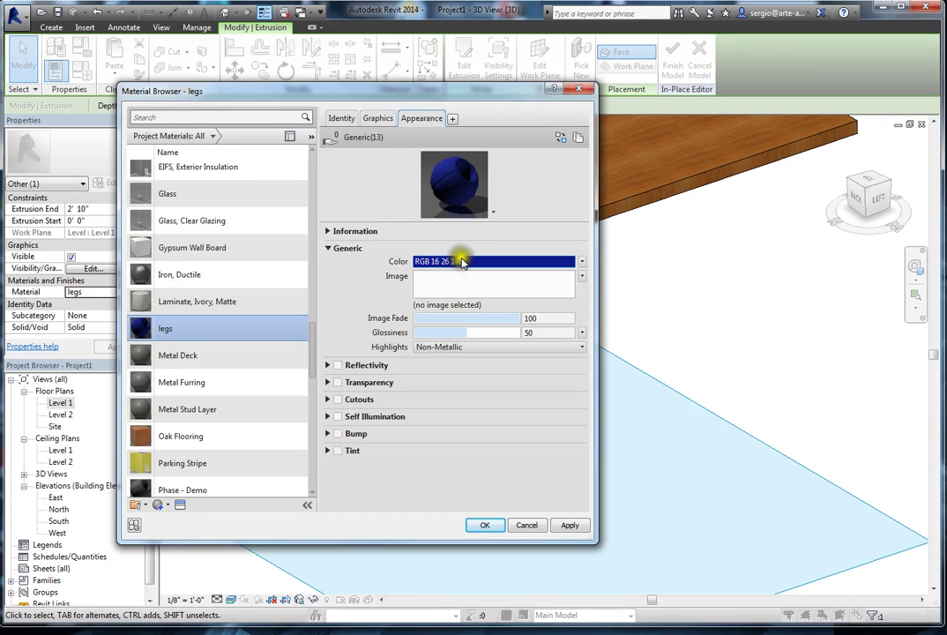
click(377, 118)
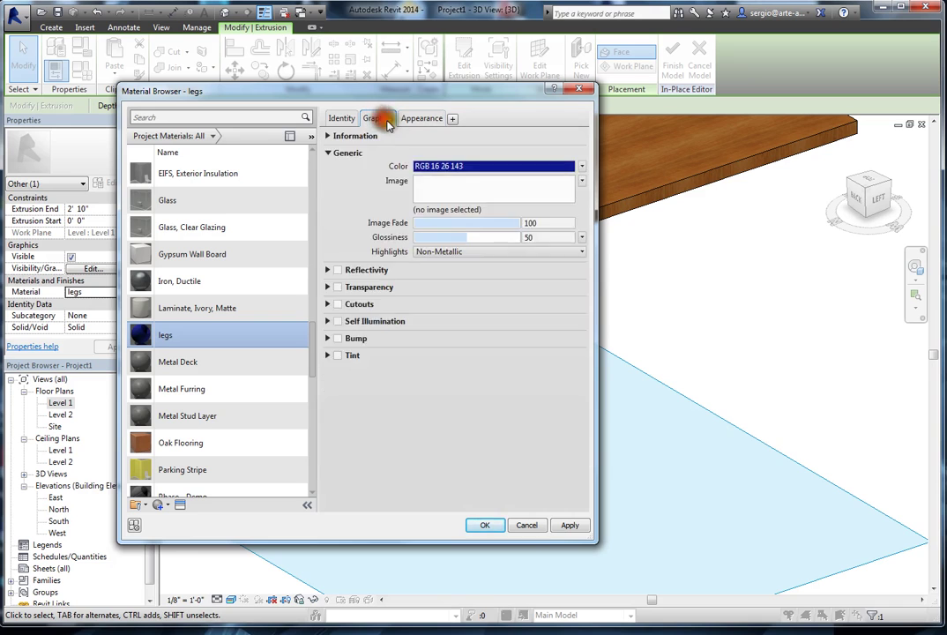
Set the legs material's generic appearance color to purple, RGB 134 22 137
click(422, 119)
click(508, 265)
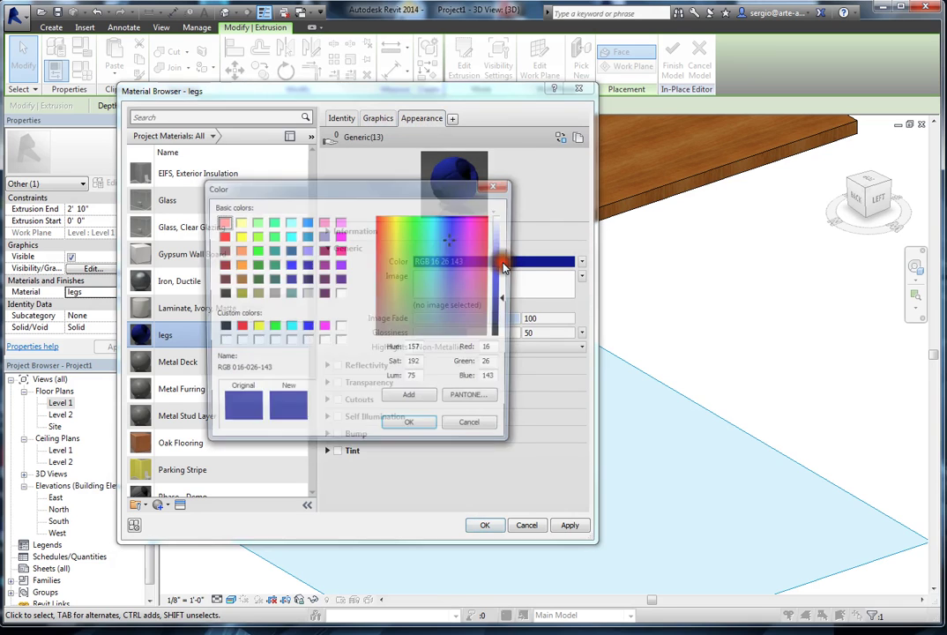
click(473, 251)
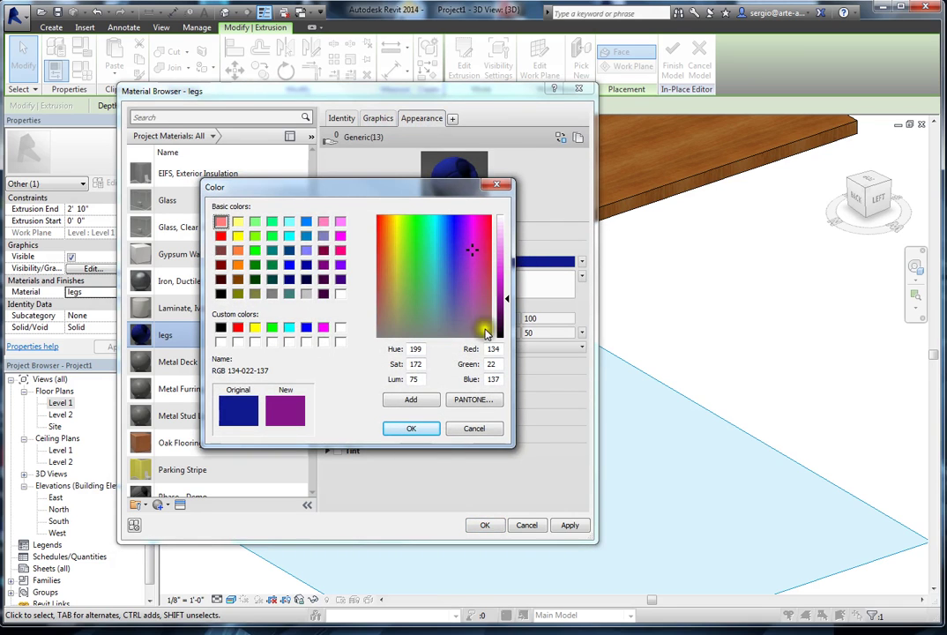
click(416, 430)
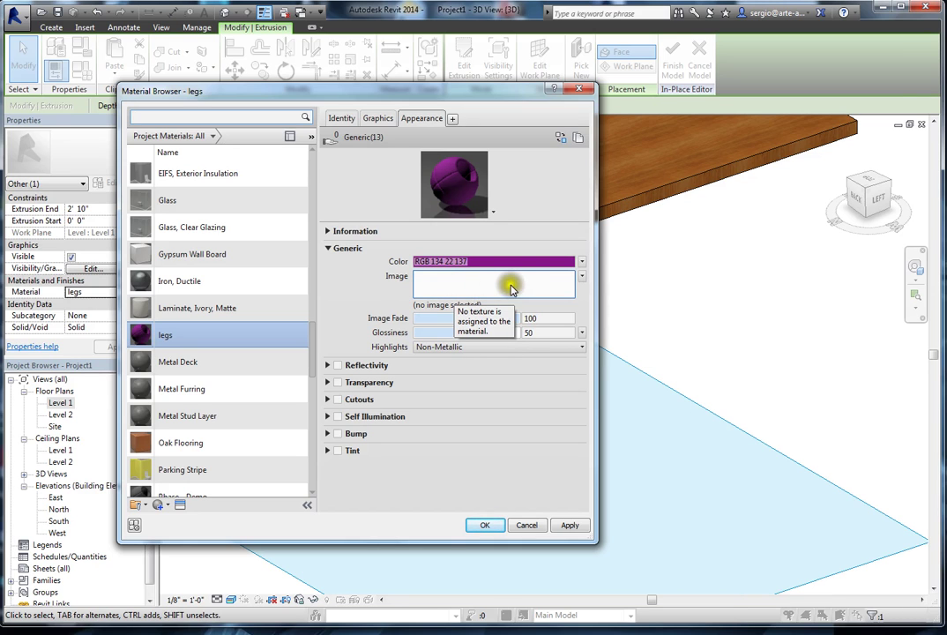
Browse for the legs material's appearance image in the Metals folder of 1Render Materials on drive C, displaying the files as thumbnails
click(488, 282)
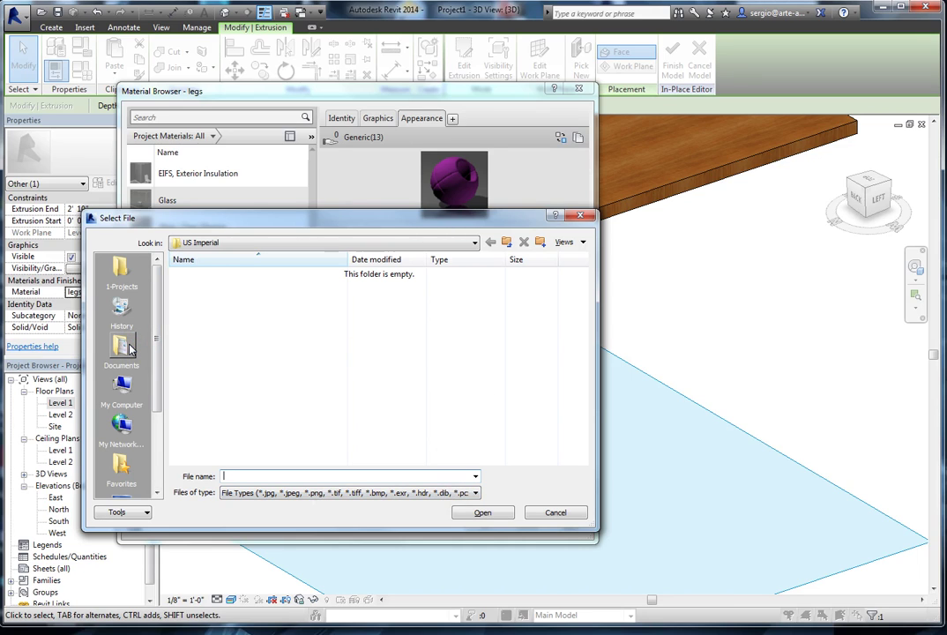
click(123, 393)
double_click(231, 291)
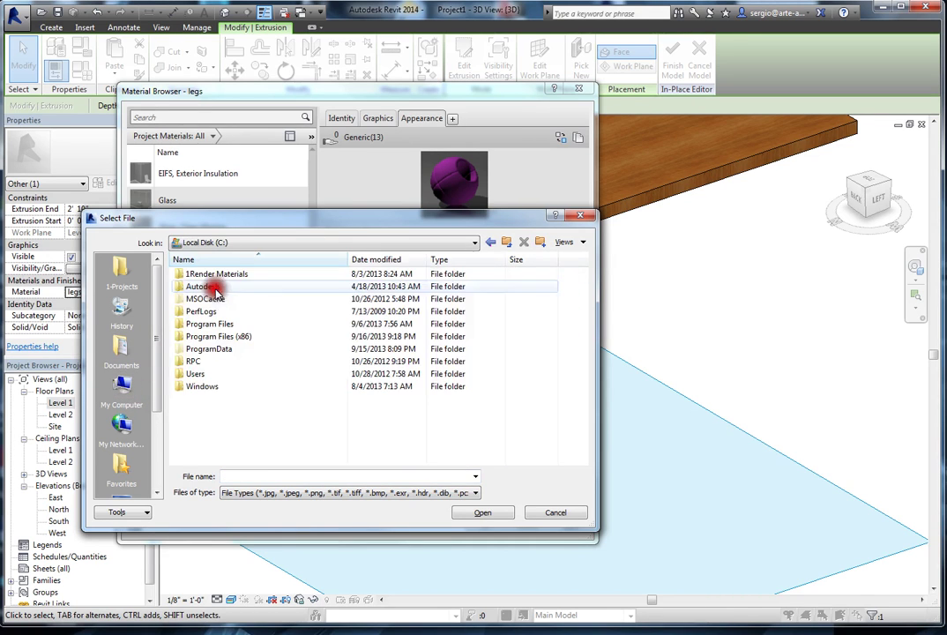
double_click(220, 275)
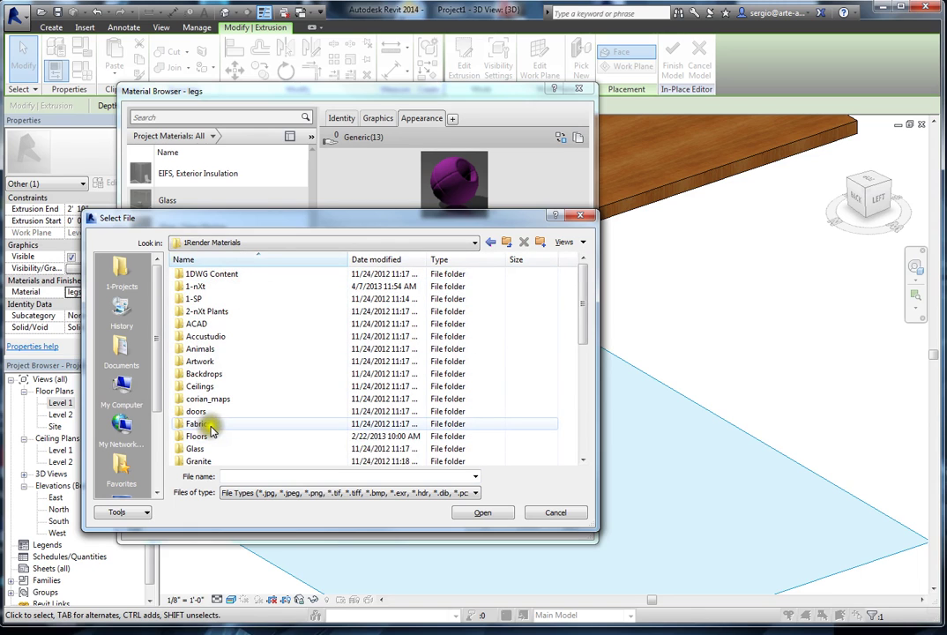
scroll(213, 425, down, 6)
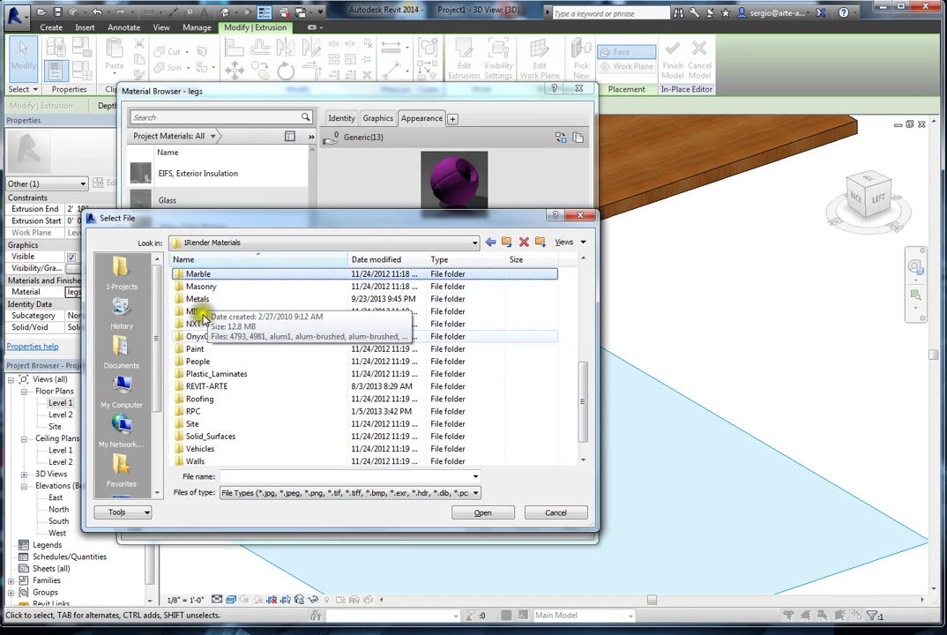
drag(586, 388, 590, 336)
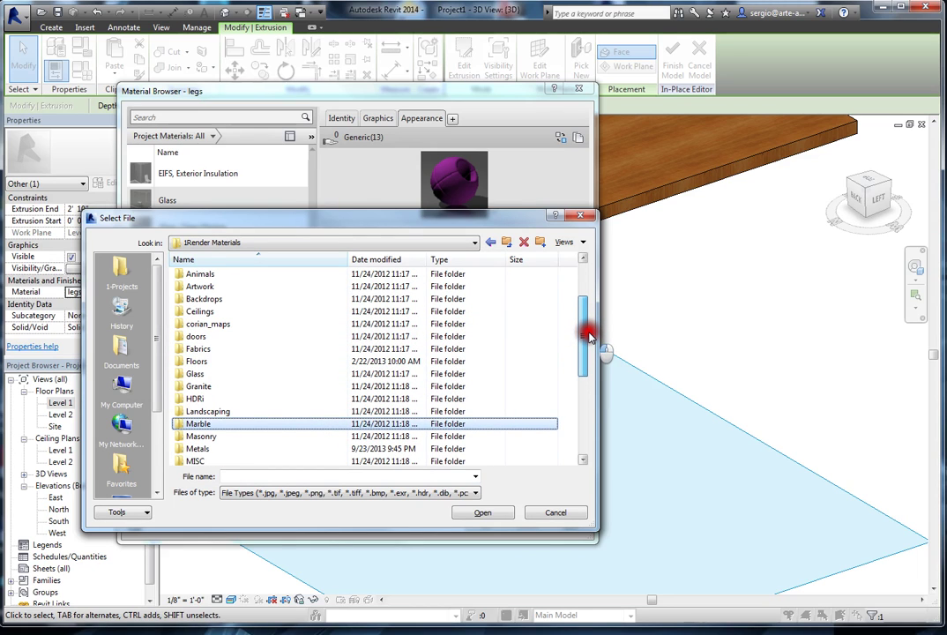
click(202, 449)
double_click(202, 449)
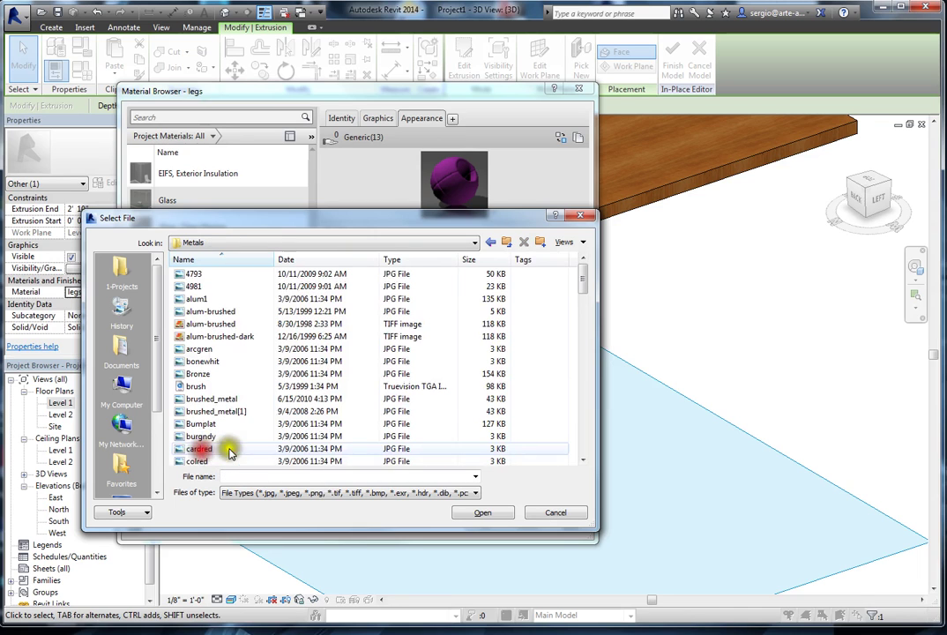
click(552, 247)
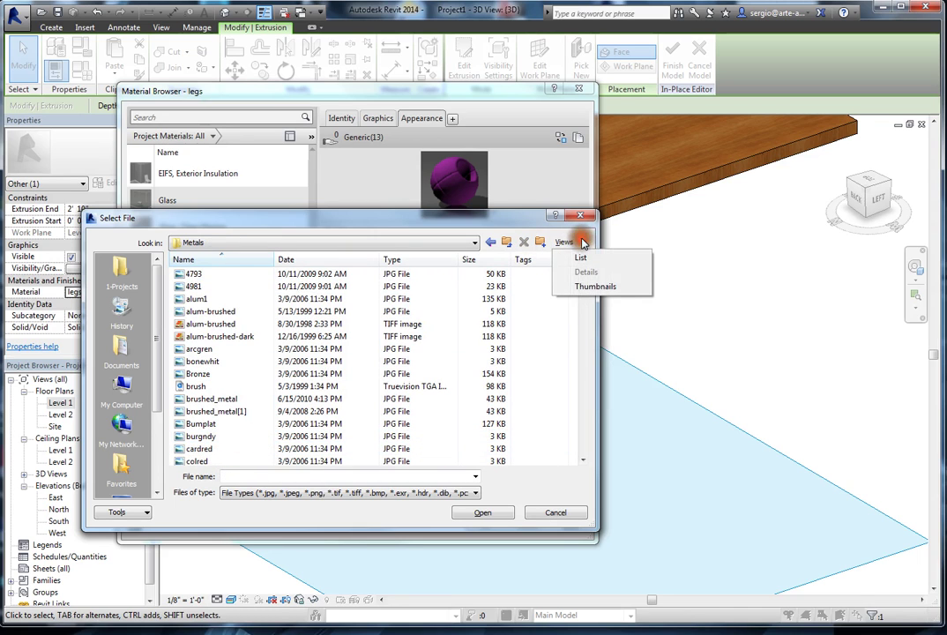
click(578, 279)
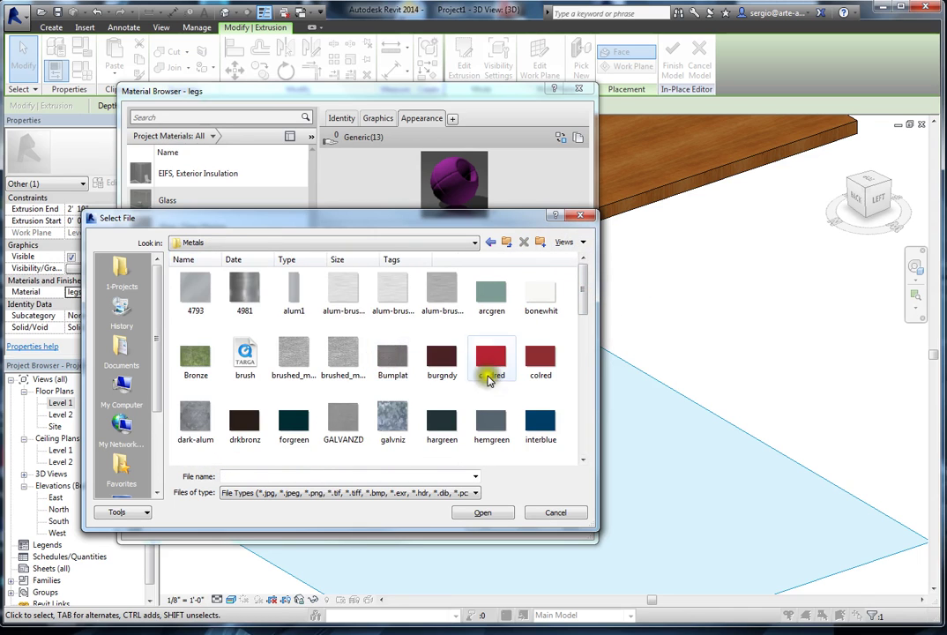
Use the brushed_metal image as the legs material's generic appearance image and apply the material to the leg
click(393, 423)
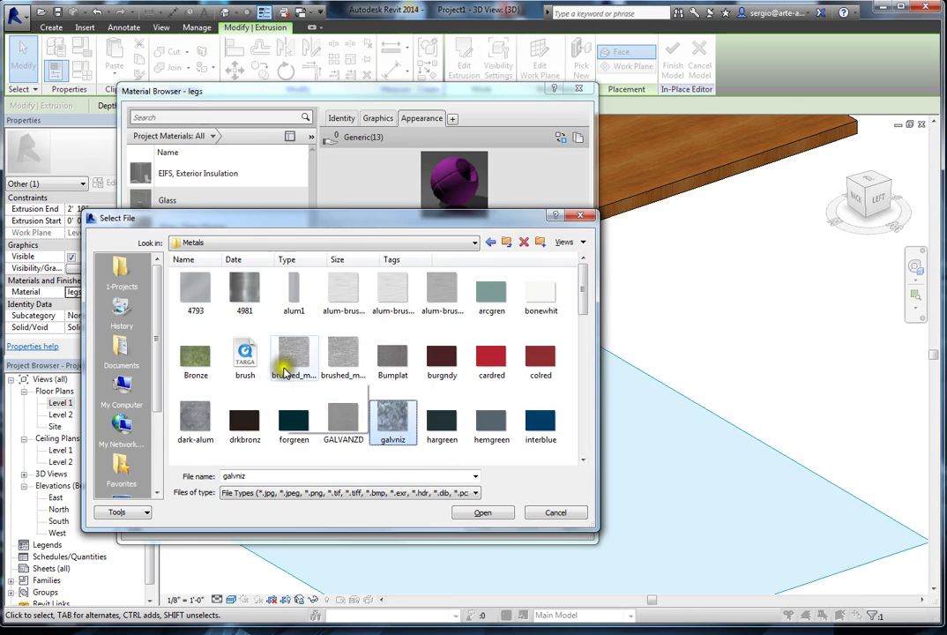
click(301, 371)
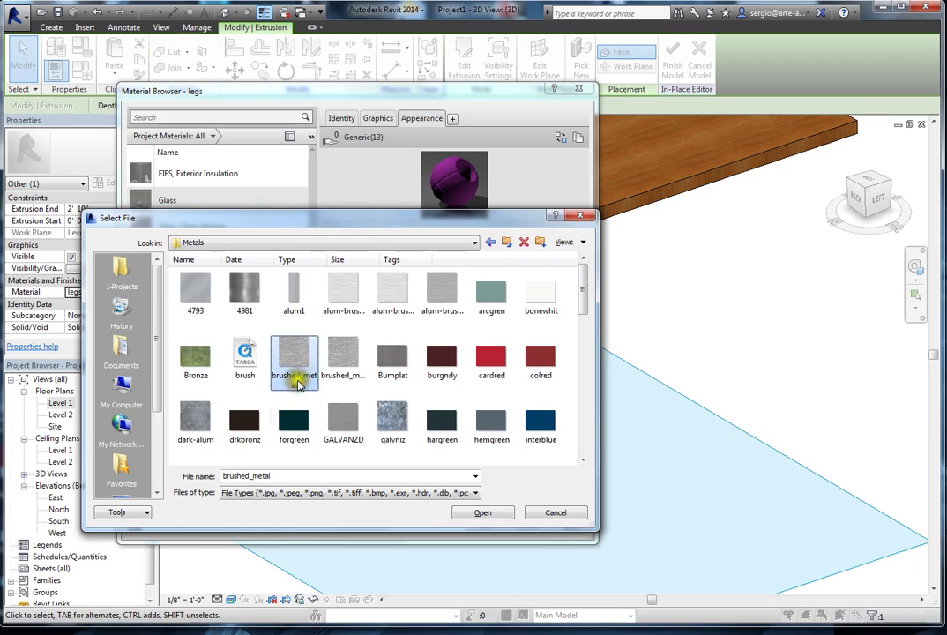
click(481, 513)
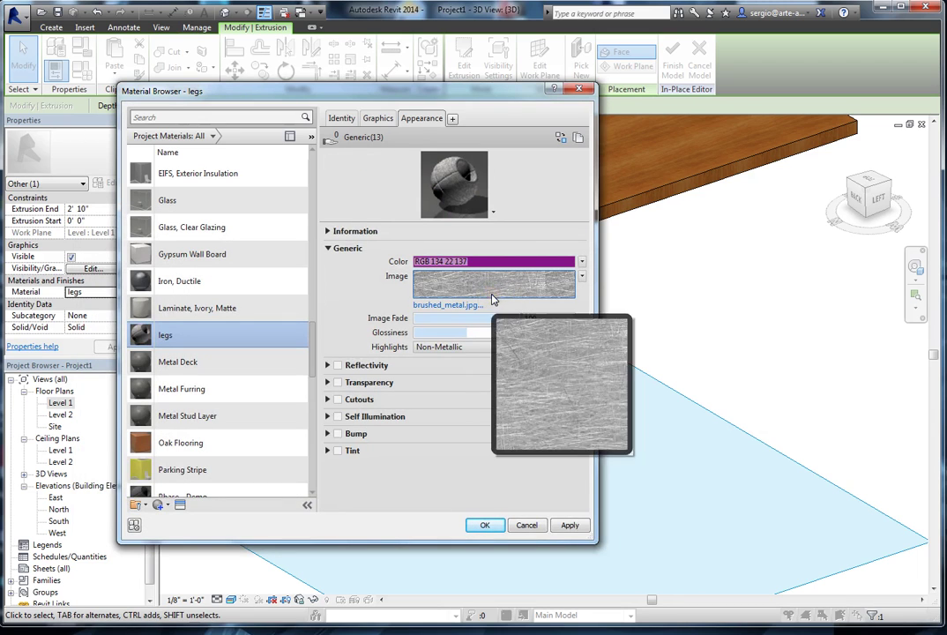
click(569, 524)
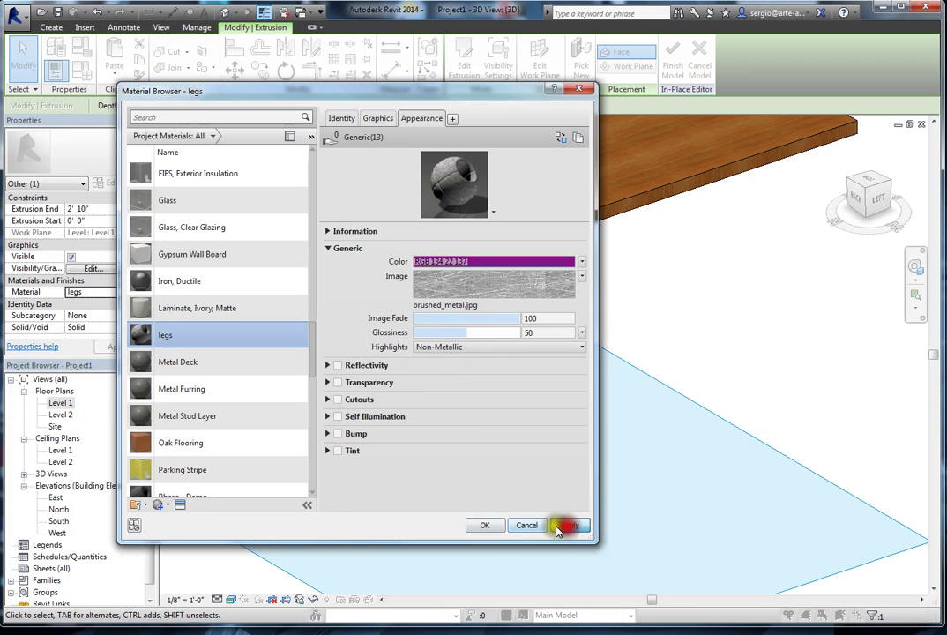
click(496, 525)
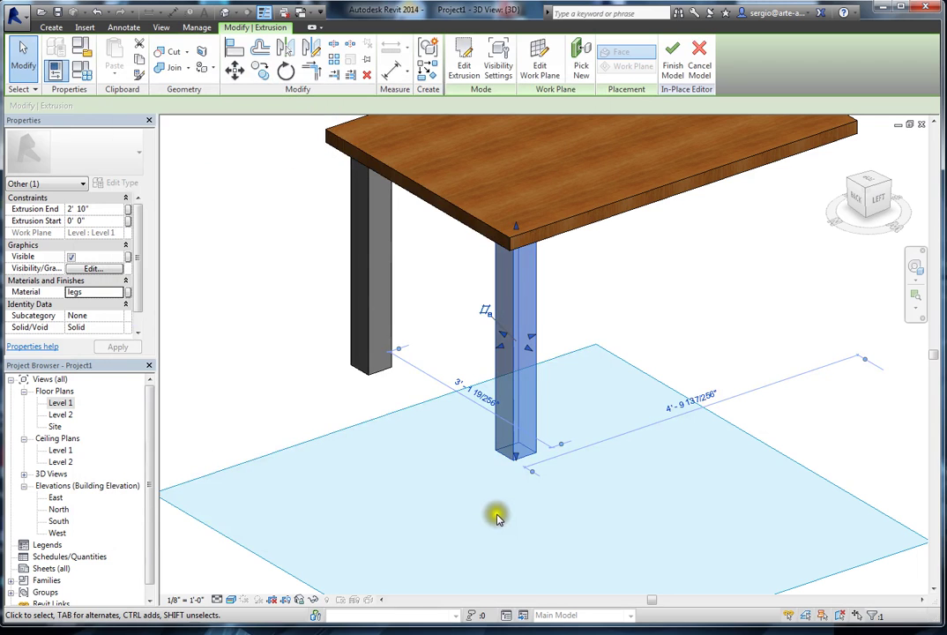
click(238, 287)
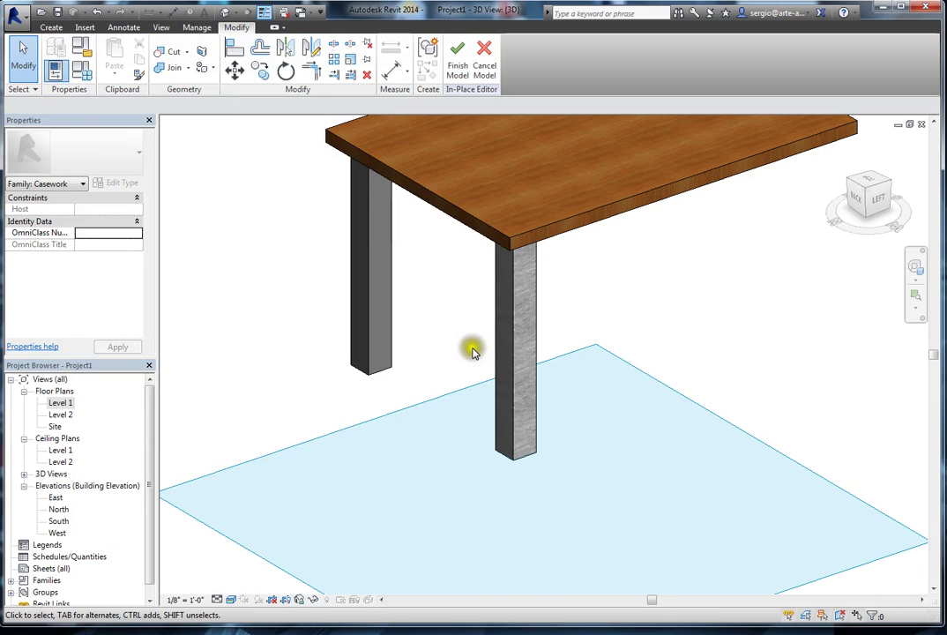
Assign the existing legs material to the second table leg, which still uses the By Category material
shift+middle_drag(537, 345, 586, 306)
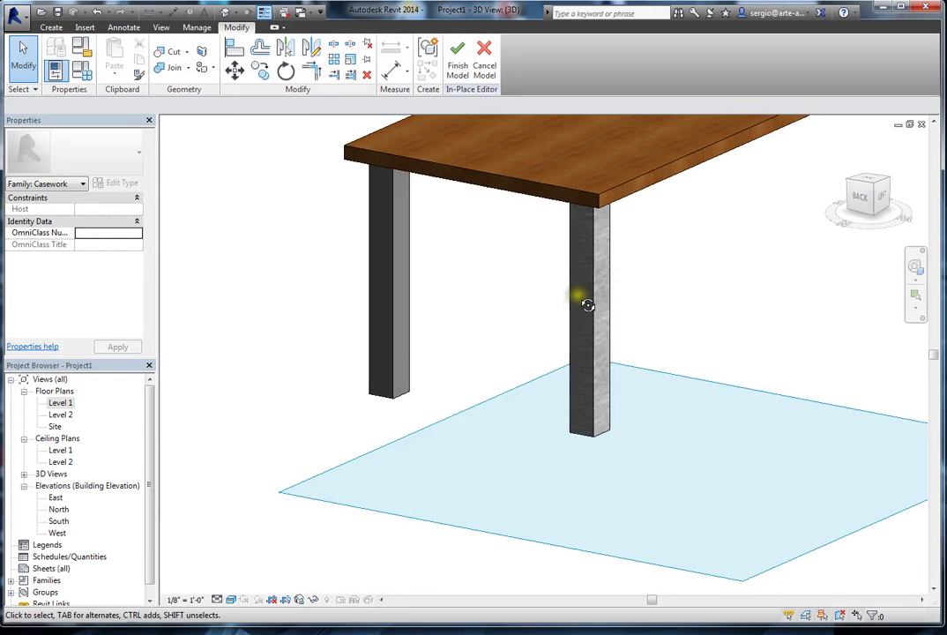
scroll(595, 317, up, 5)
scroll(649, 428, up, 1)
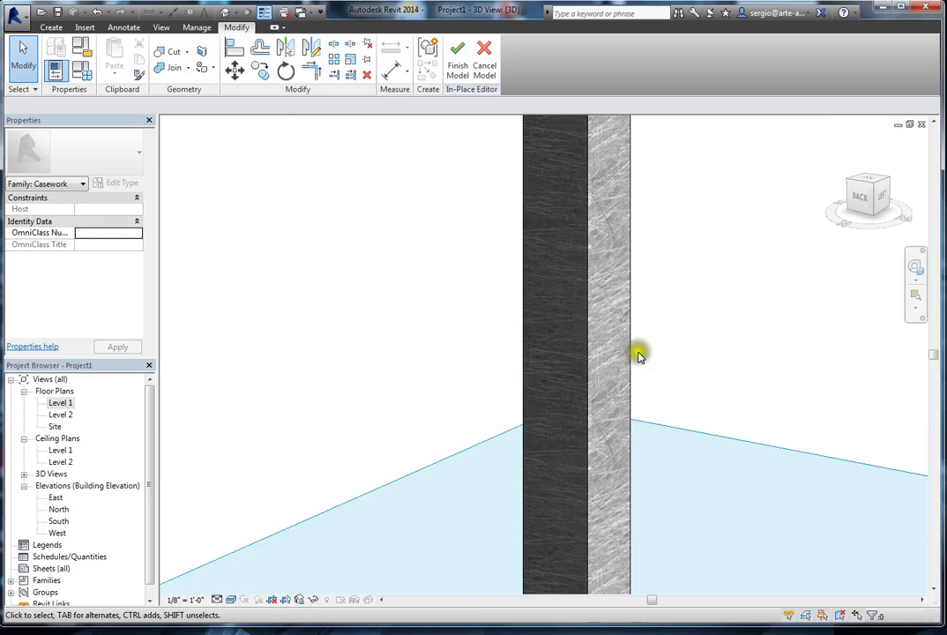
scroll(628, 361, down, 5)
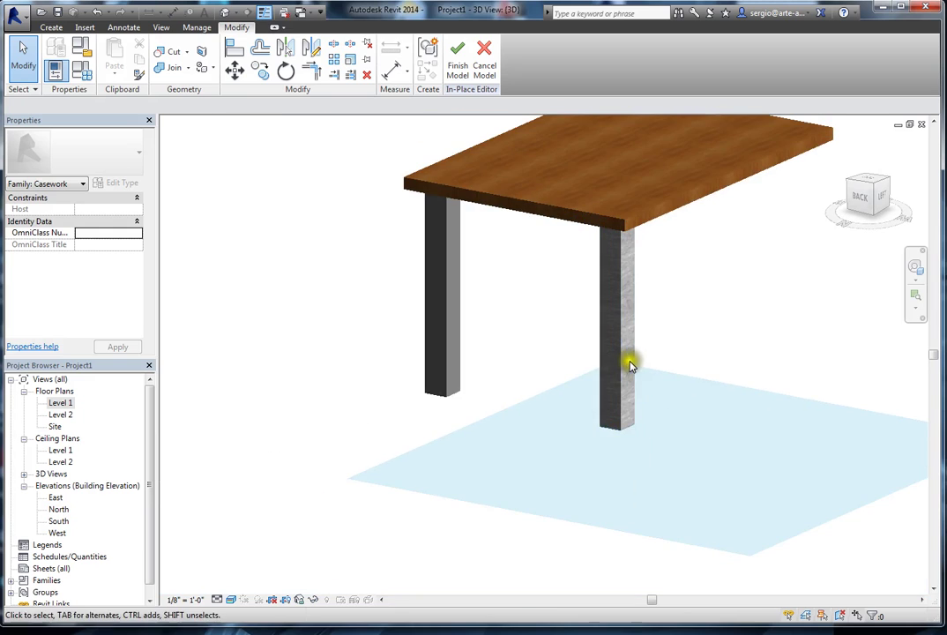
click(444, 336)
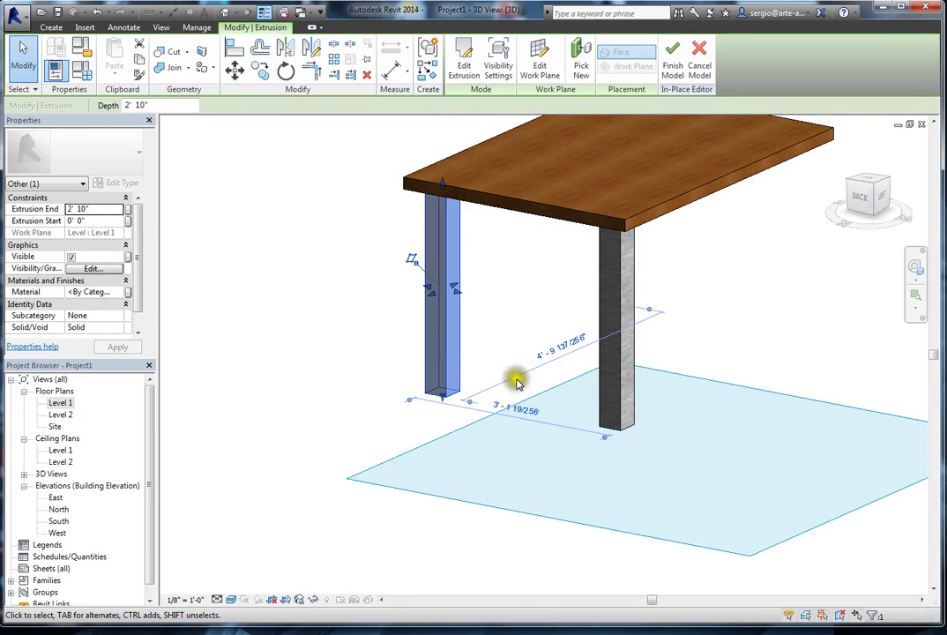
click(116, 293)
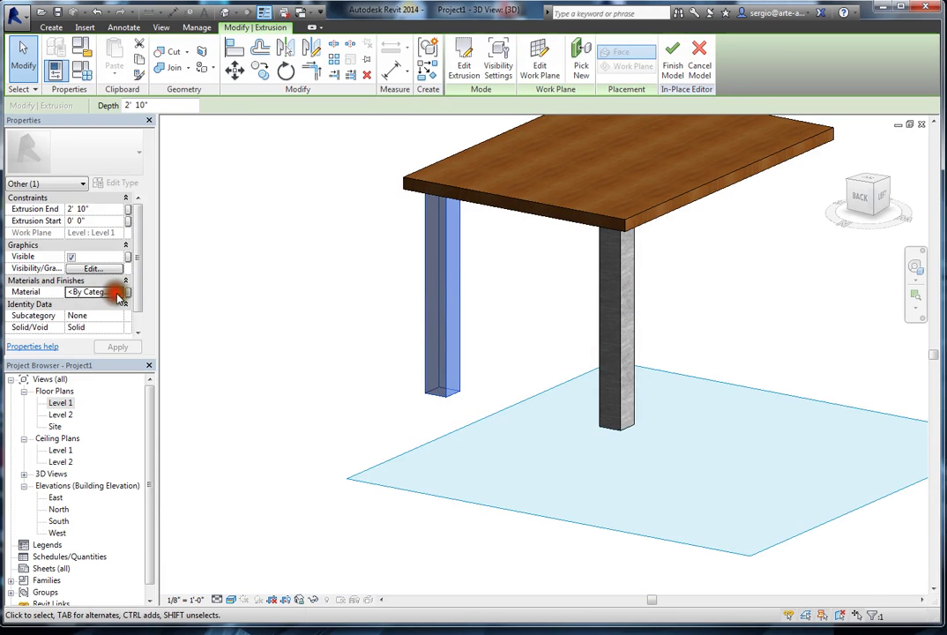
click(124, 293)
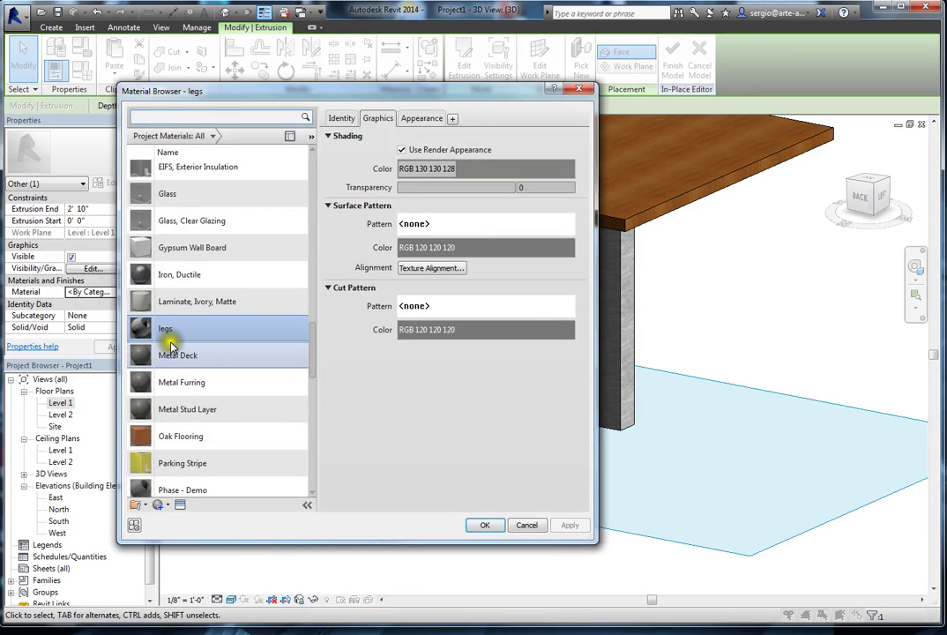
double_click(171, 331)
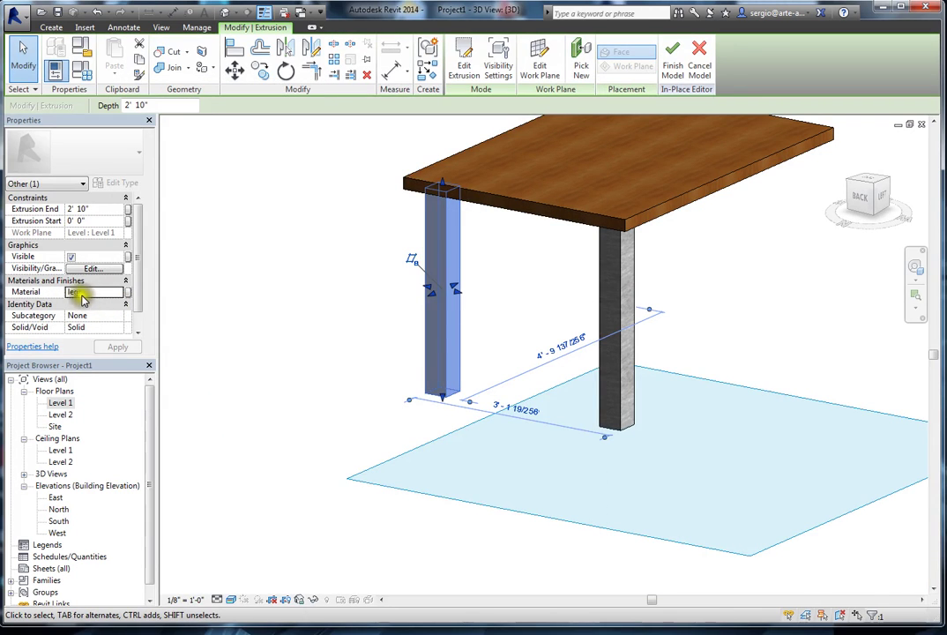
click(263, 339)
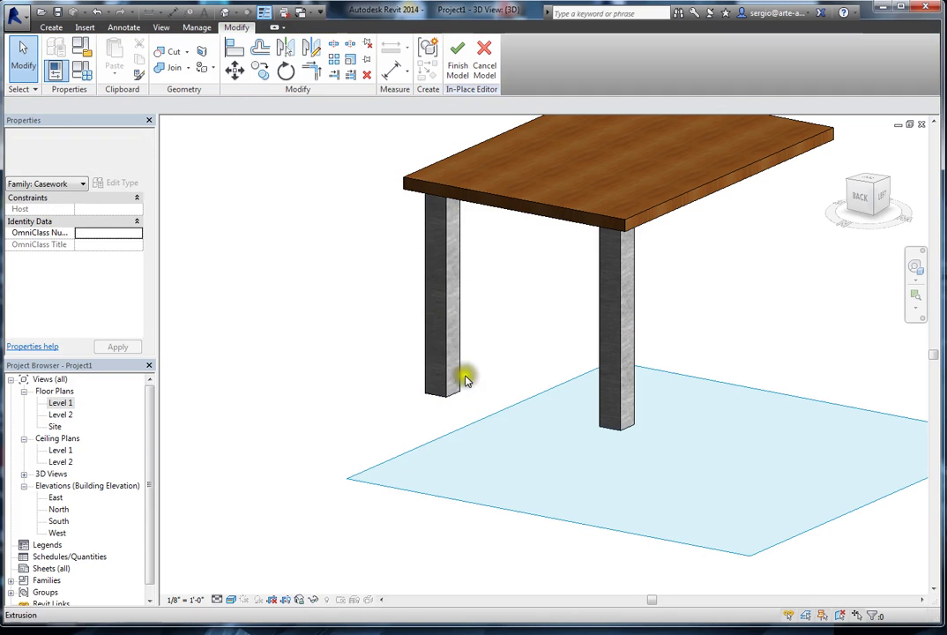
Finish the in-place table model and select the table to check that it behaves as one casework object
shift+middle_drag(598, 356, 339, 376)
scroll(522, 341, up, 2)
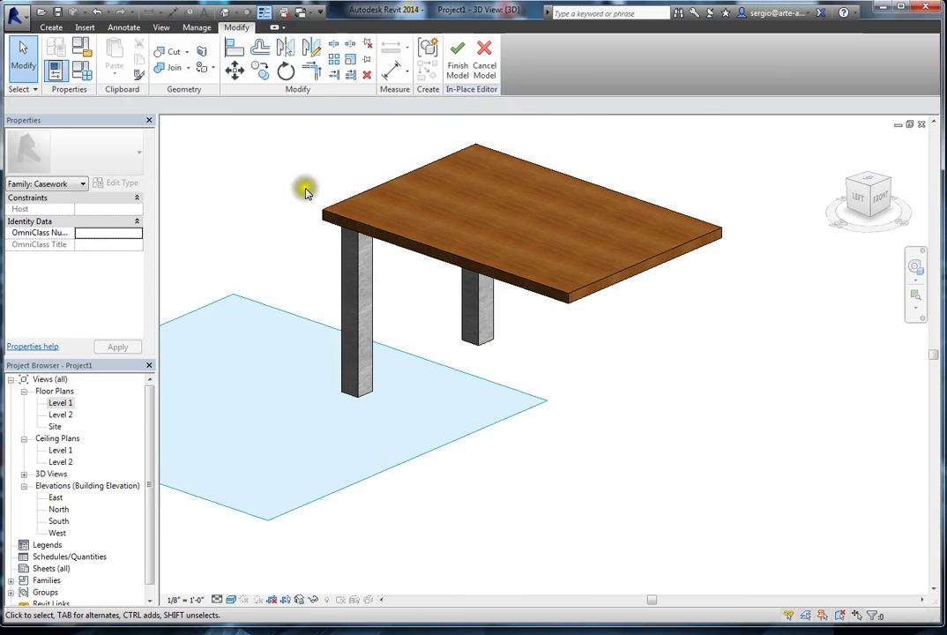
click(457, 56)
click(625, 341)
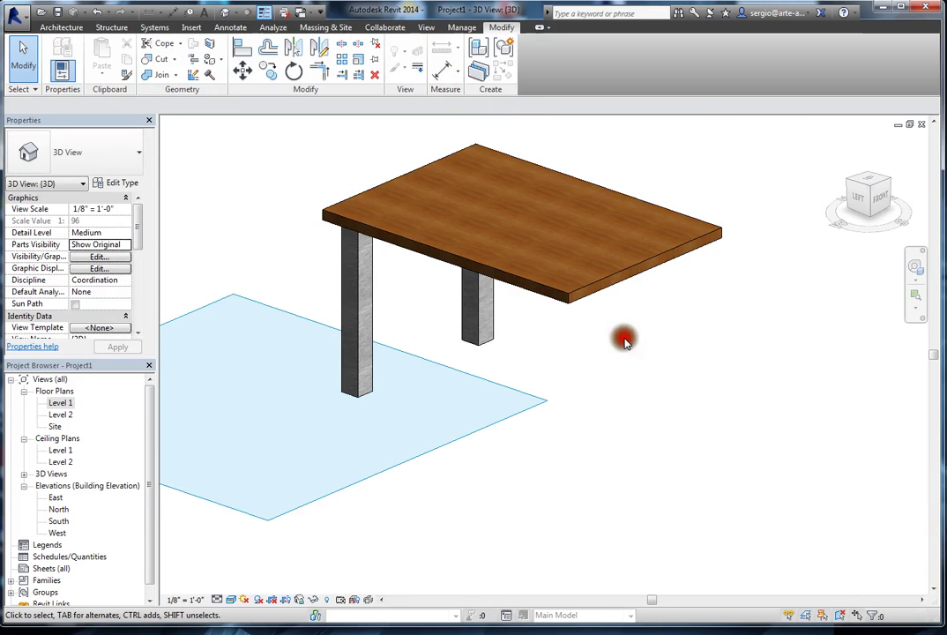
click(598, 290)
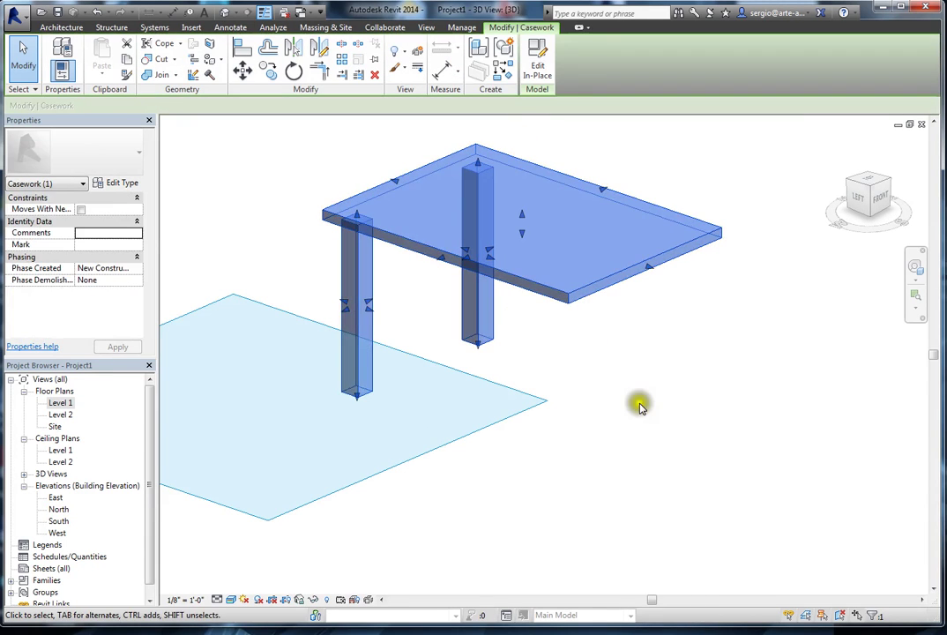
click(639, 406)
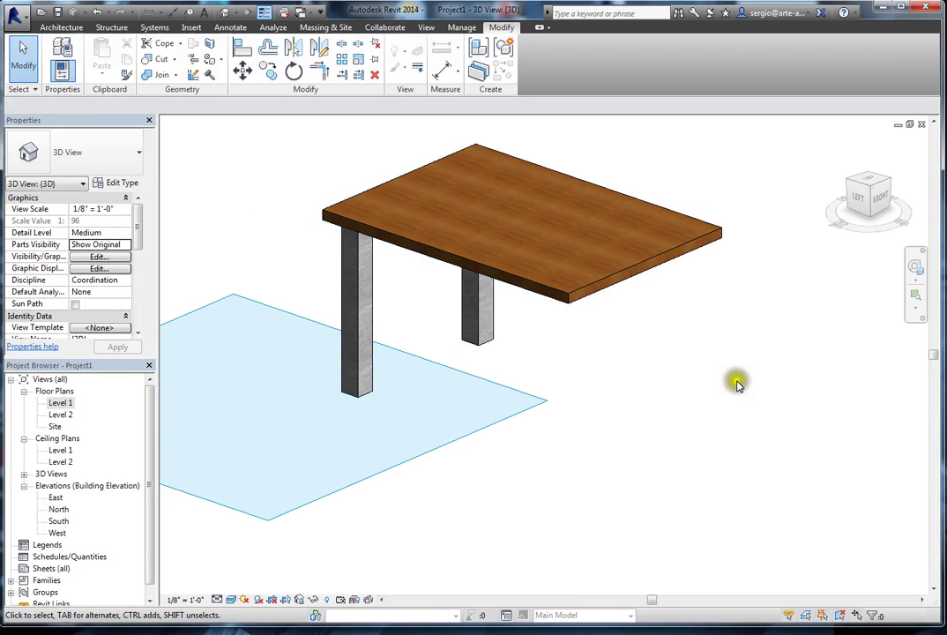
click(54, 28)
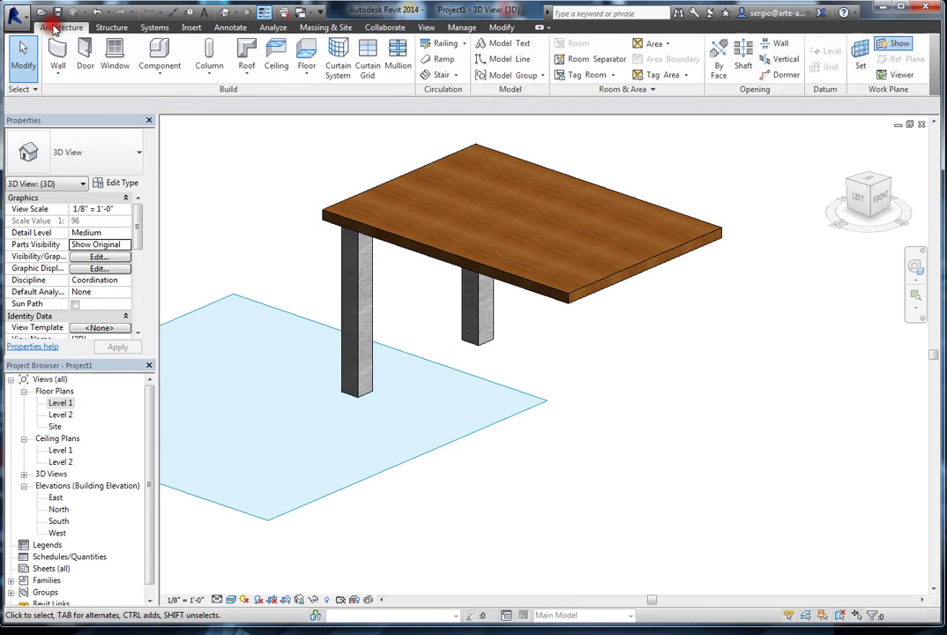
click(167, 77)
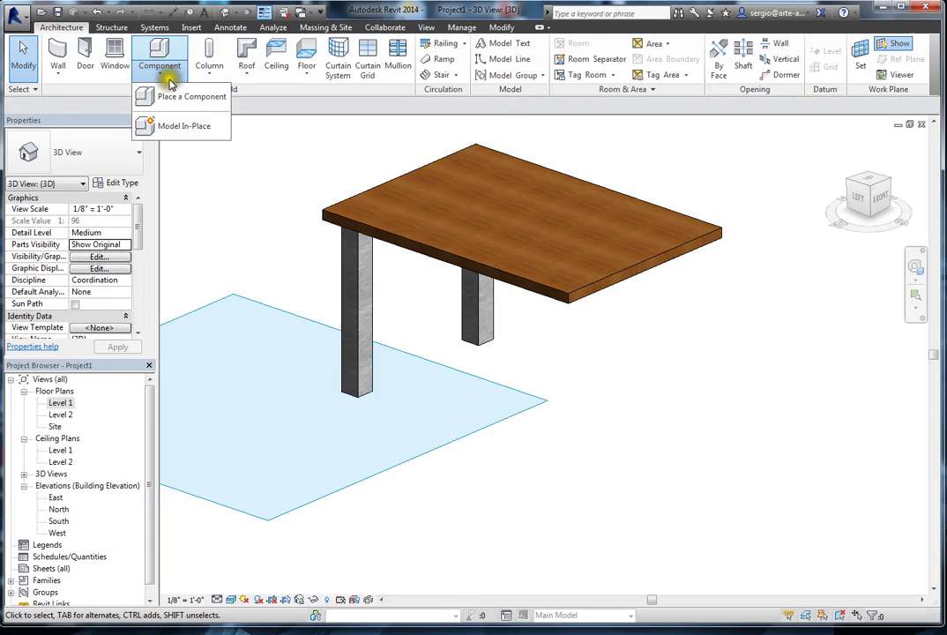
click(148, 126)
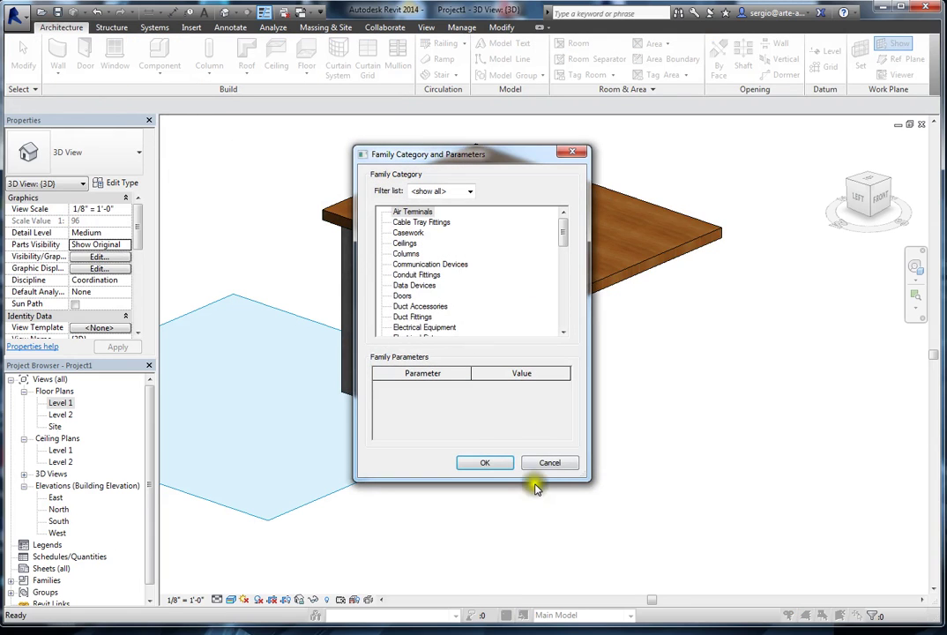
click(485, 463)
click(480, 345)
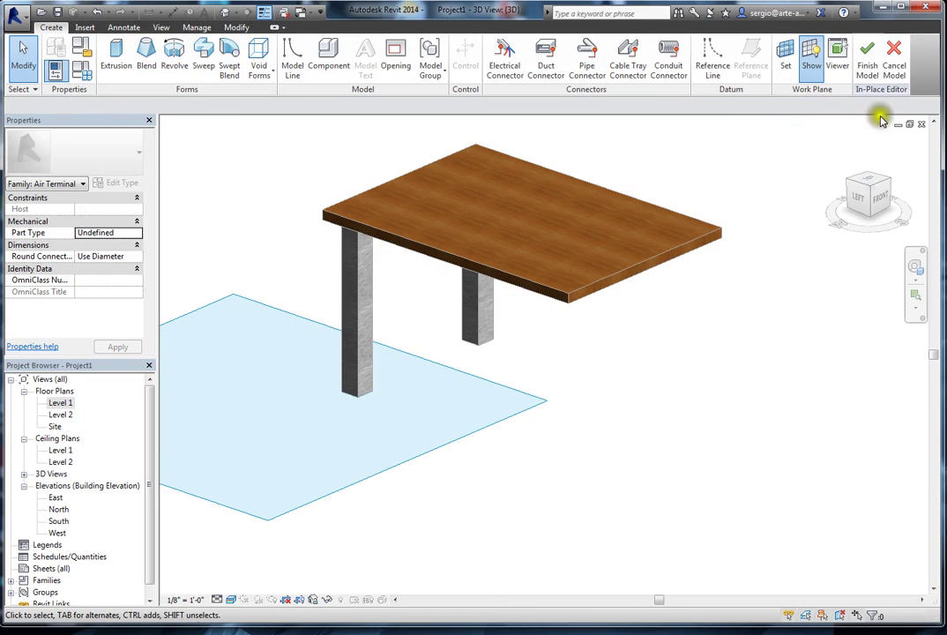
click(893, 60)
click(671, 393)
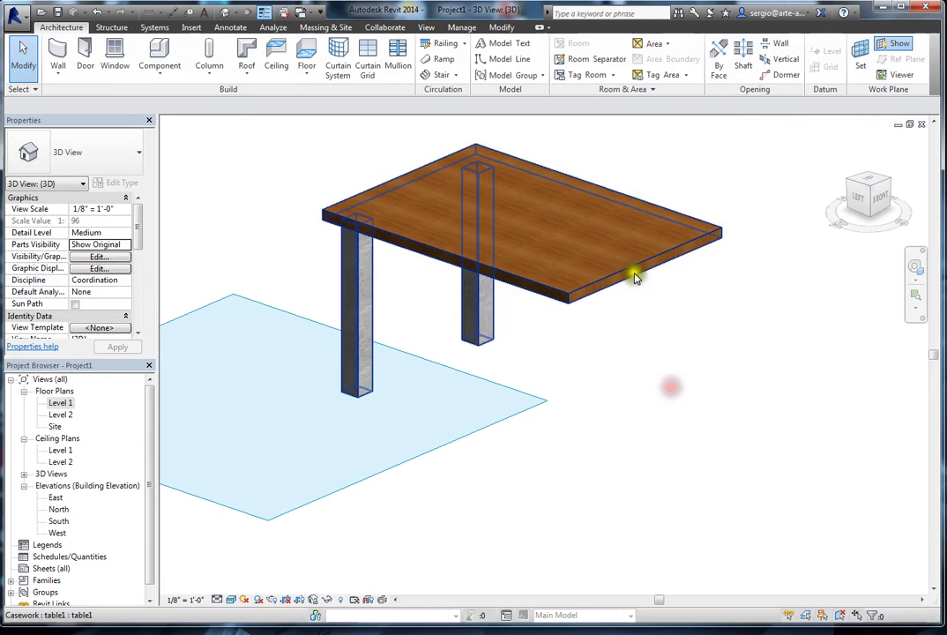
Reopen table1 for in-place editing and start editing the tabletop extrusion's sketch in the Level 1 floor plan
click(627, 270)
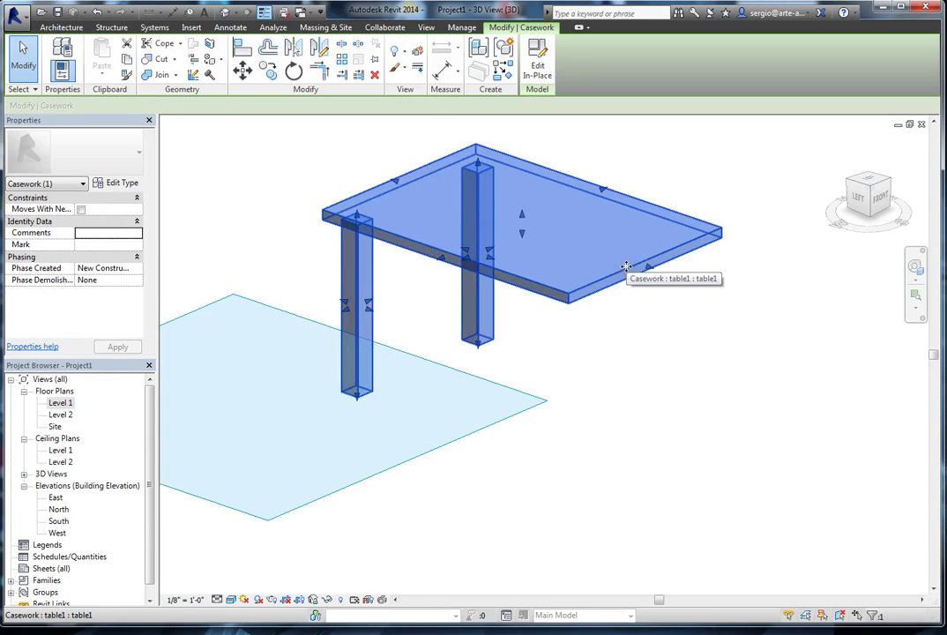
click(620, 269)
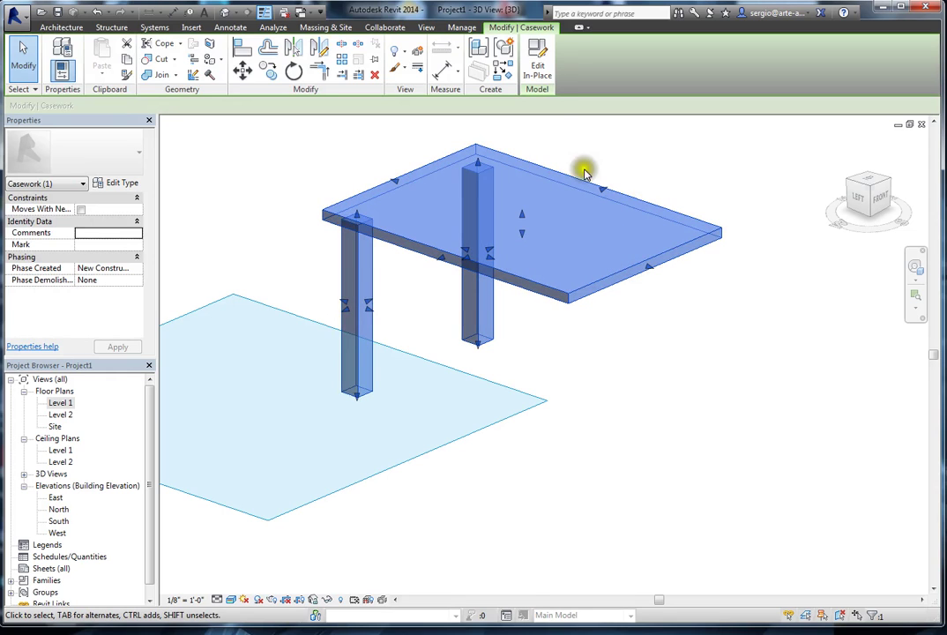
click(537, 69)
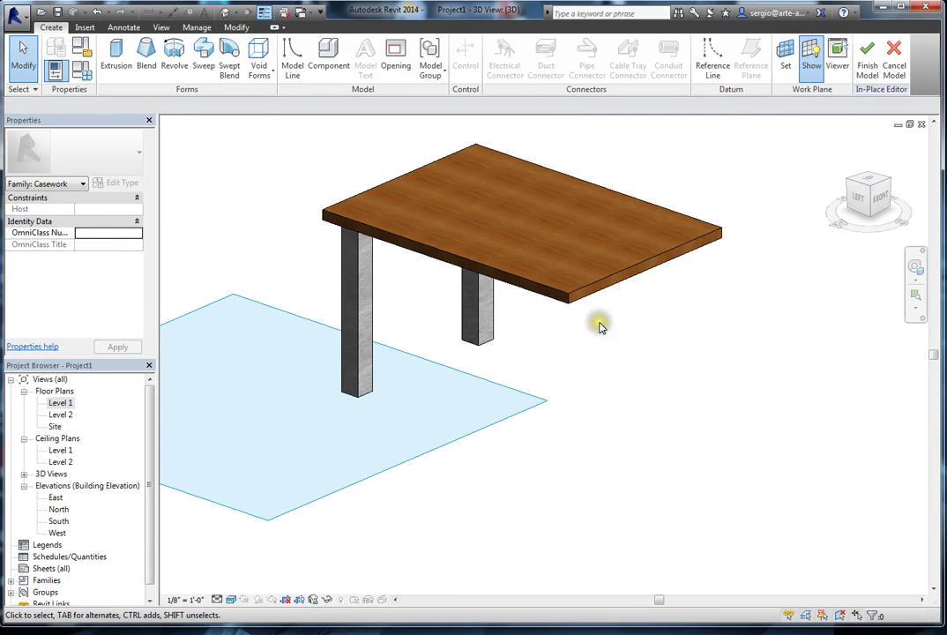
shift+middle_drag(600, 328, 295, 439)
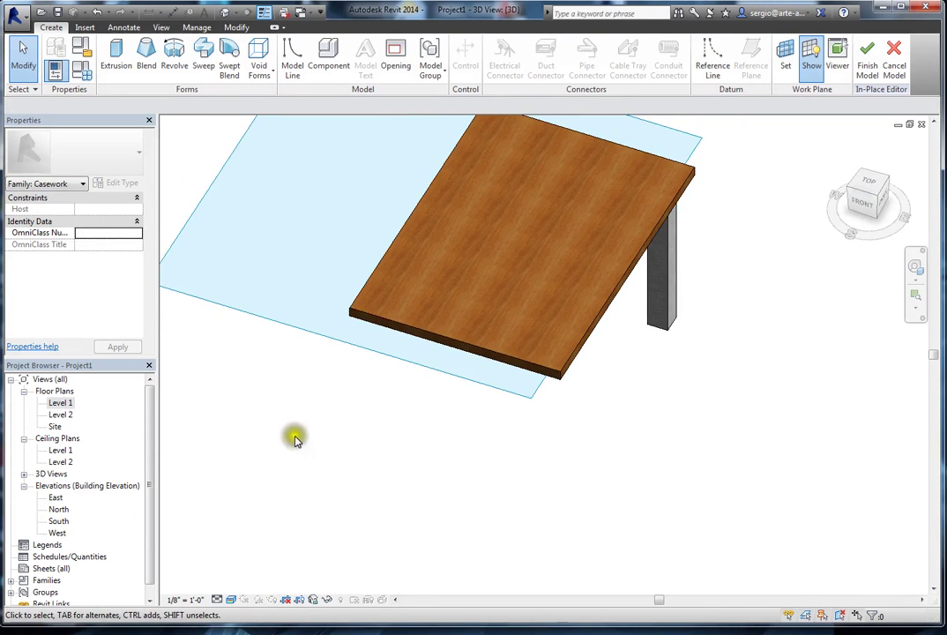
double_click(63, 403)
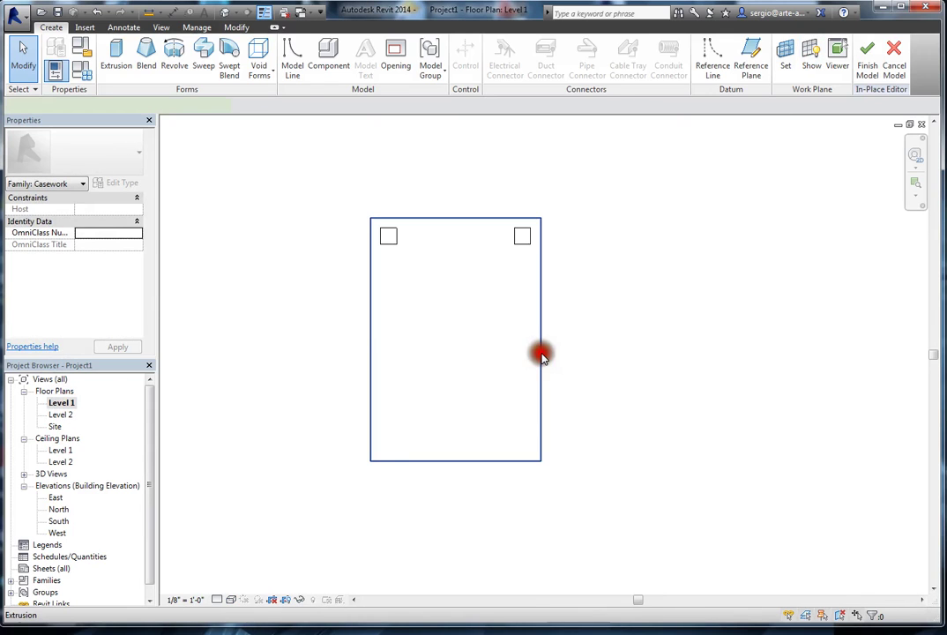
click(542, 356)
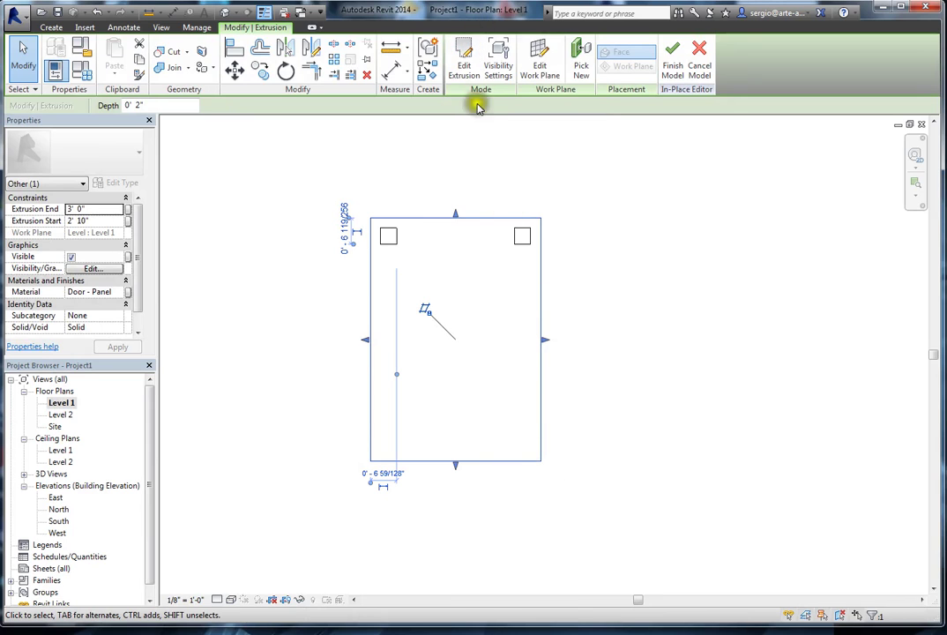
click(464, 69)
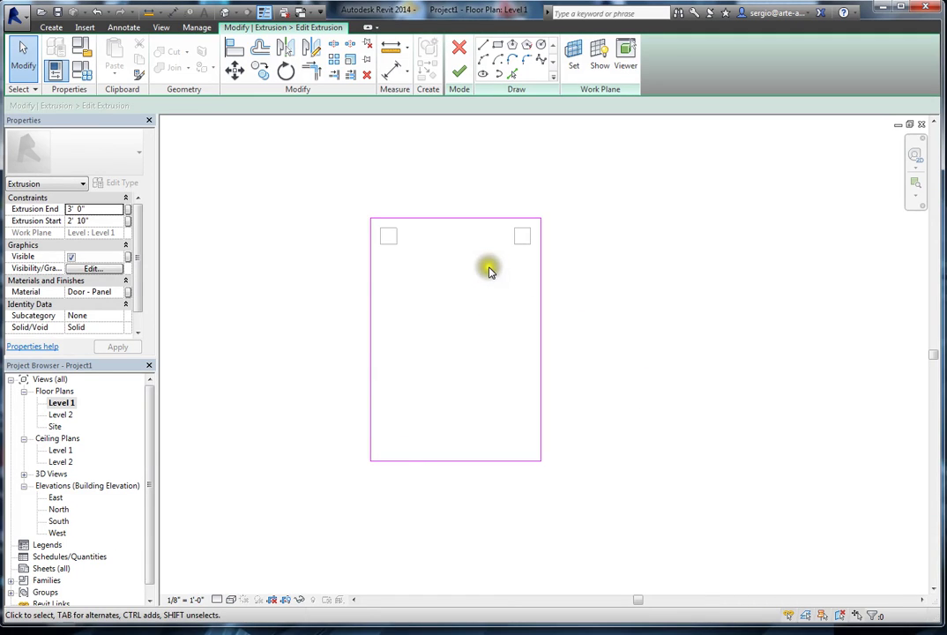
Replace the tabletop sketch's right-hand long edge with a shallow outward arc between its two corners, finish the sketch and check it in 3D
click(484, 59)
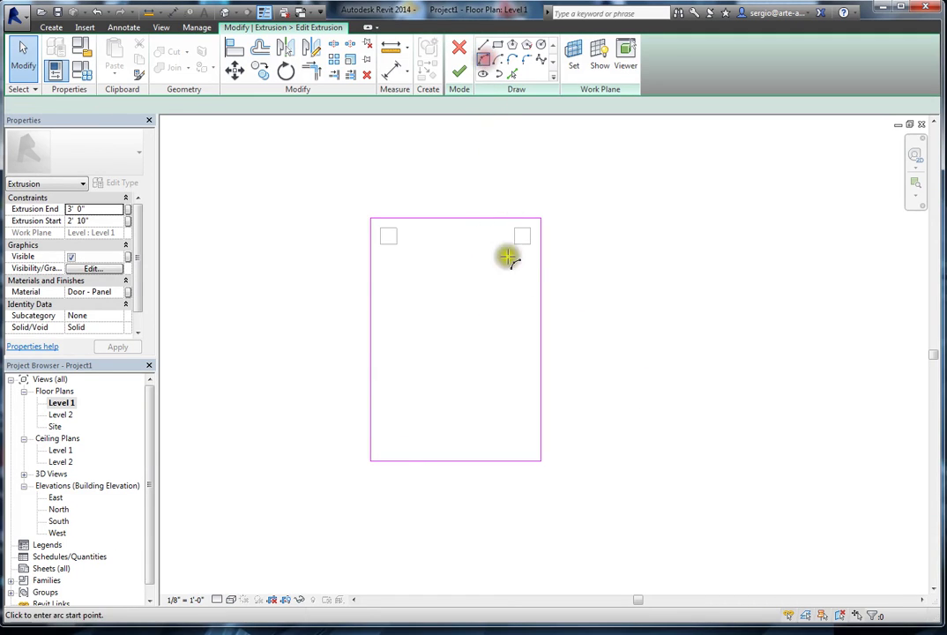
click(541, 218)
click(541, 460)
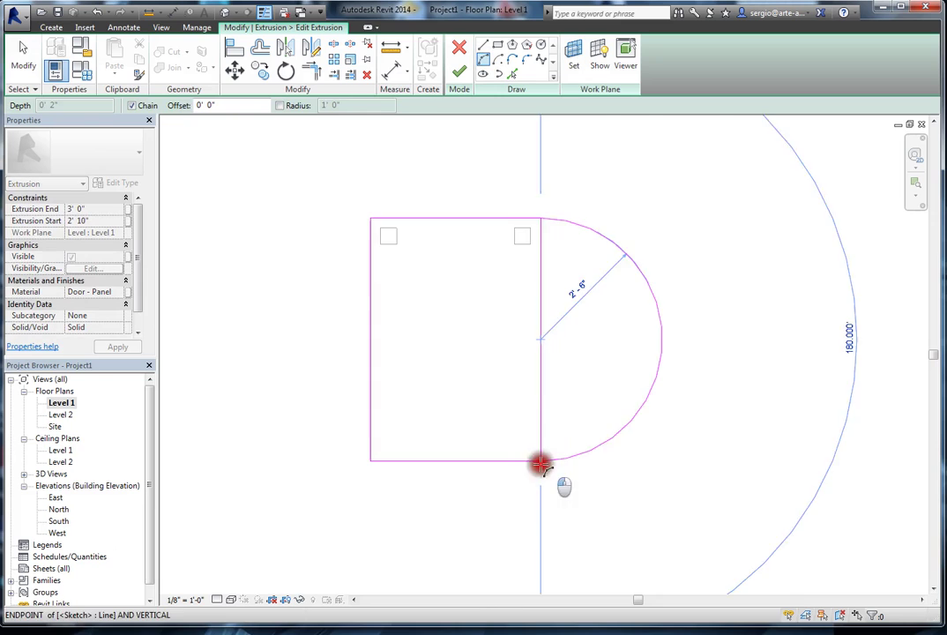
click(582, 378)
key(Escape)
key(Escape)
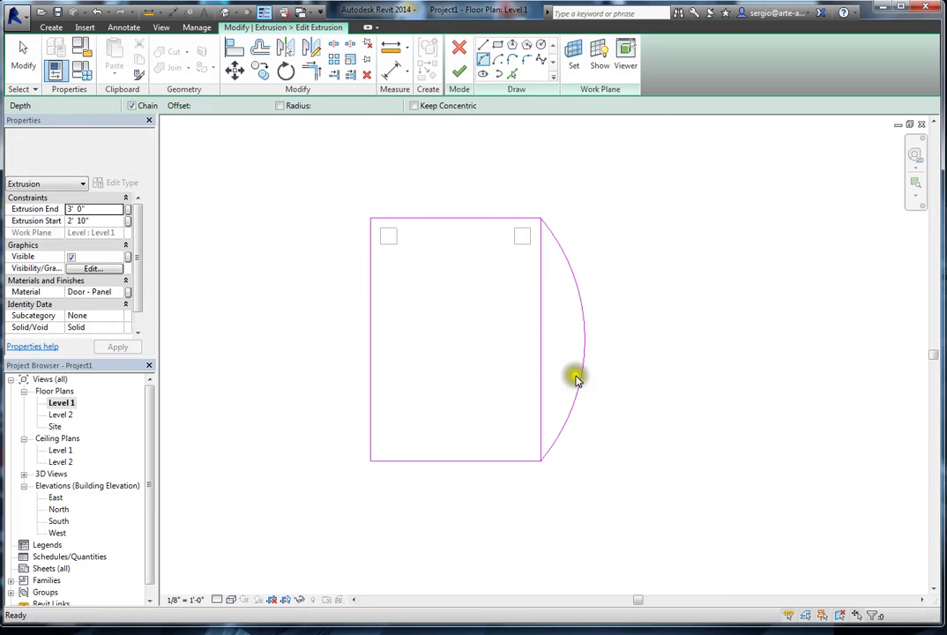
click(541, 375)
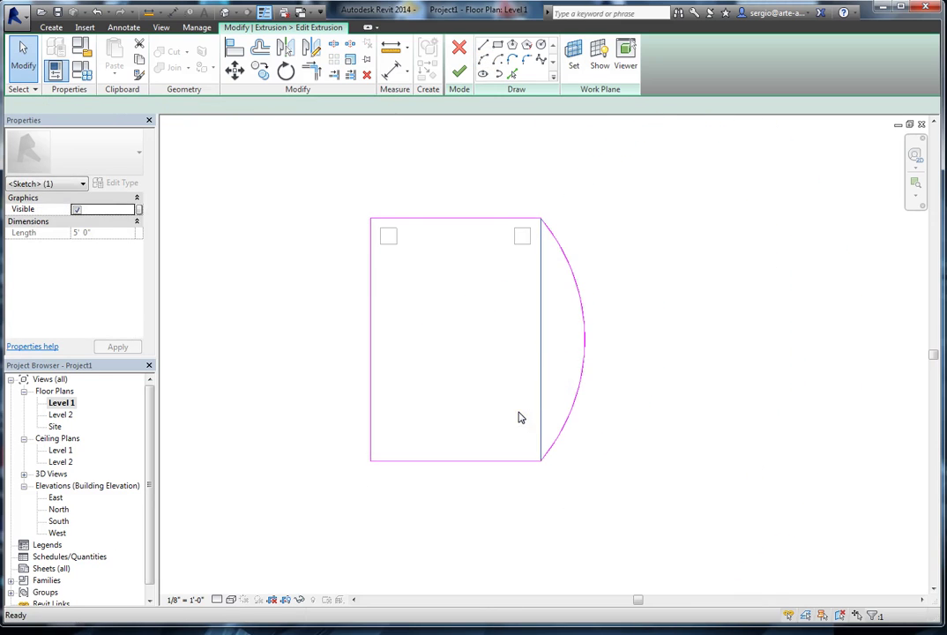
key(Delete)
click(462, 76)
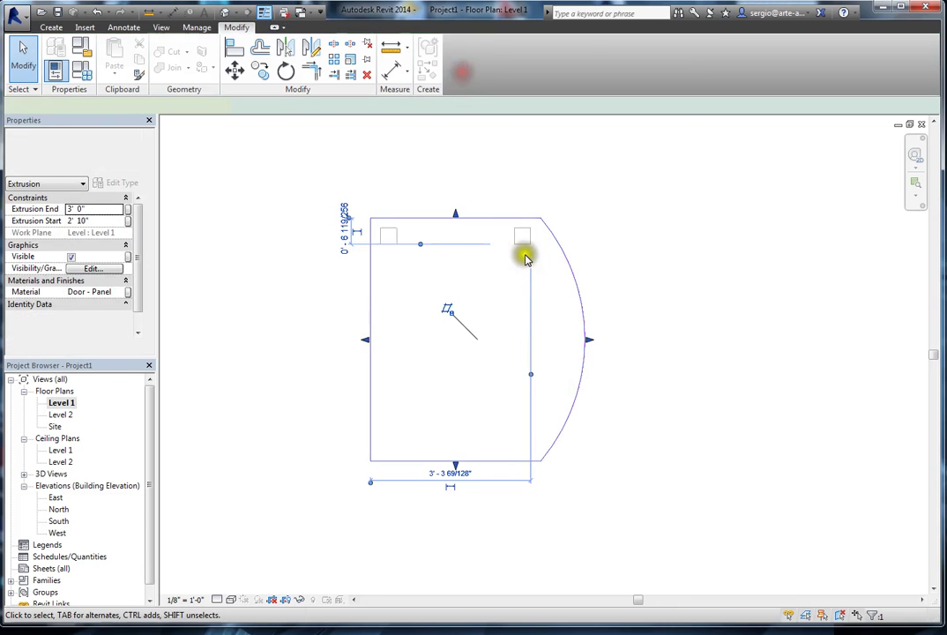
click(224, 12)
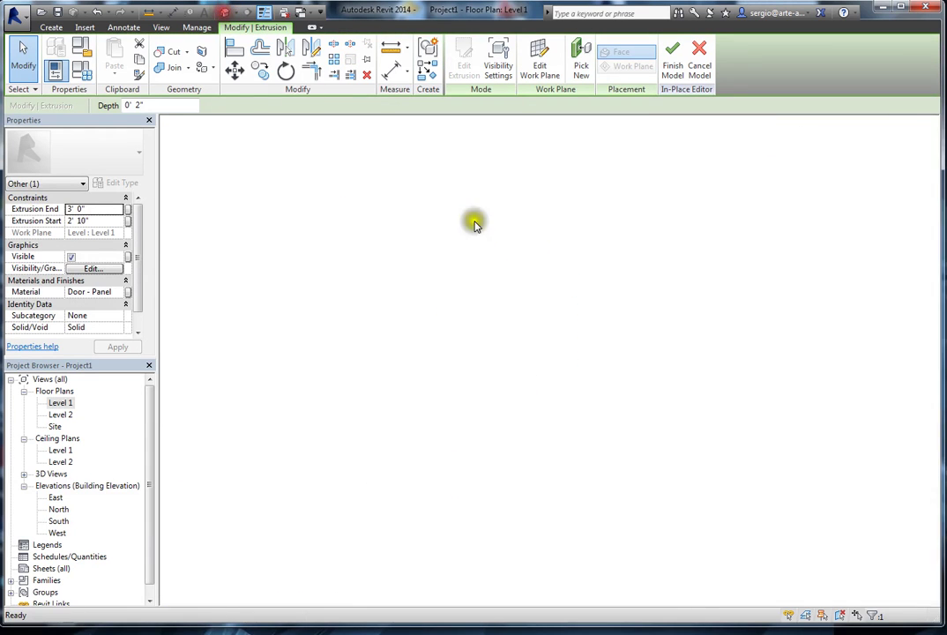
shift+middle_drag(628, 381, 666, 347)
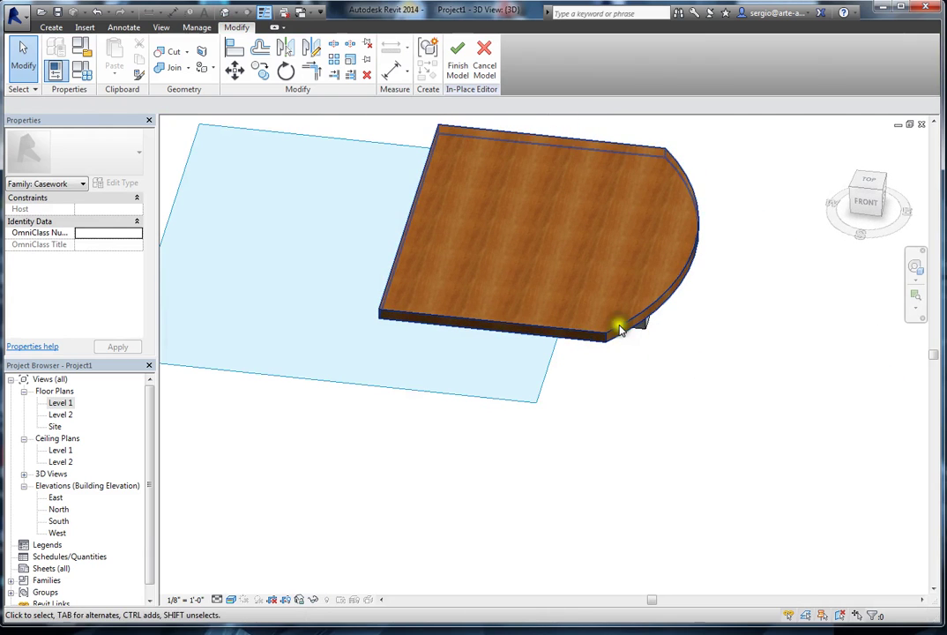
Add an elliptical hole near the middle of the tabletop's sketch in Level 1, with semi-axes of about 11" and 8", and finish the sketch
double_click(66, 406)
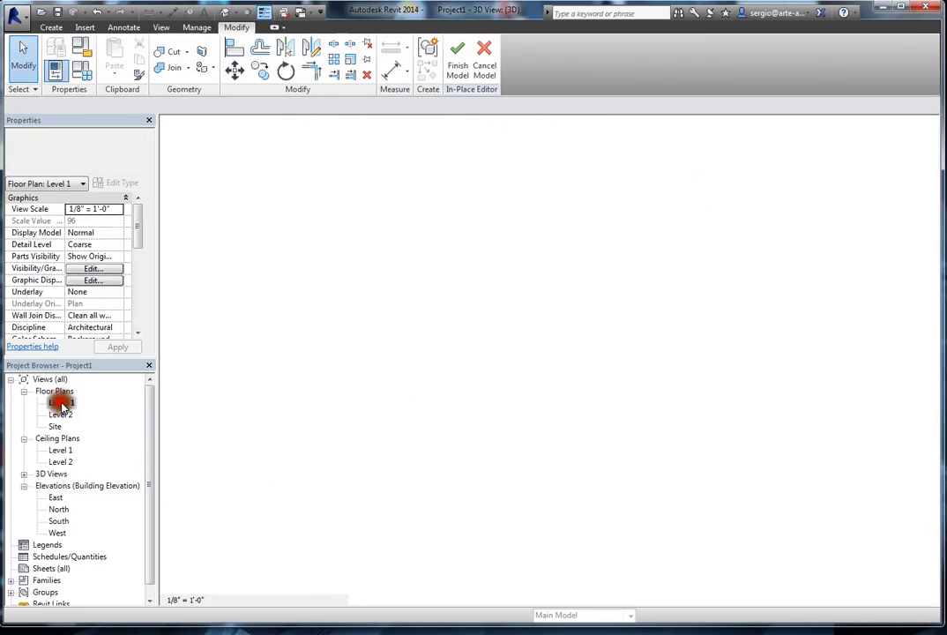
click(583, 343)
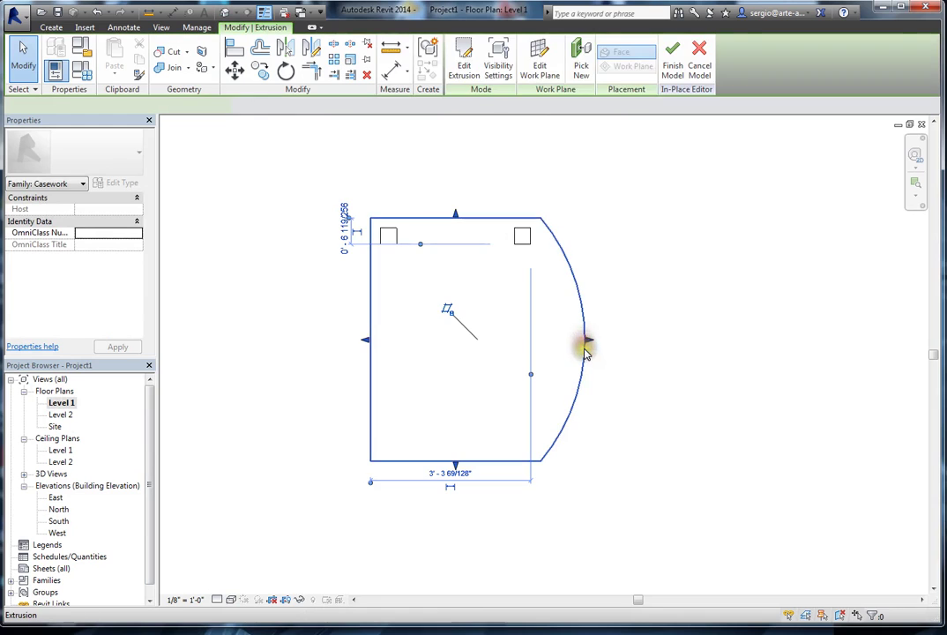
click(465, 60)
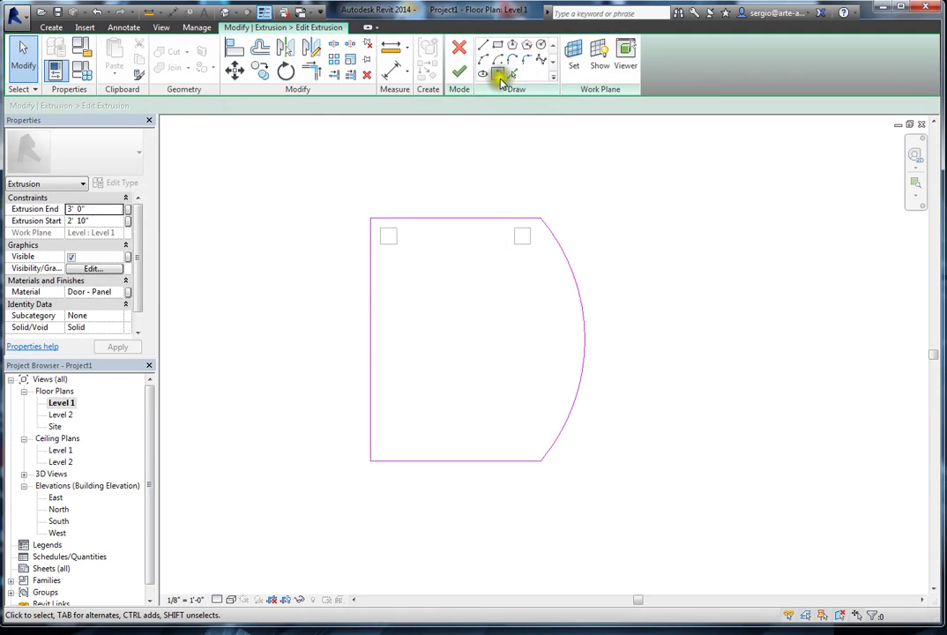
click(483, 75)
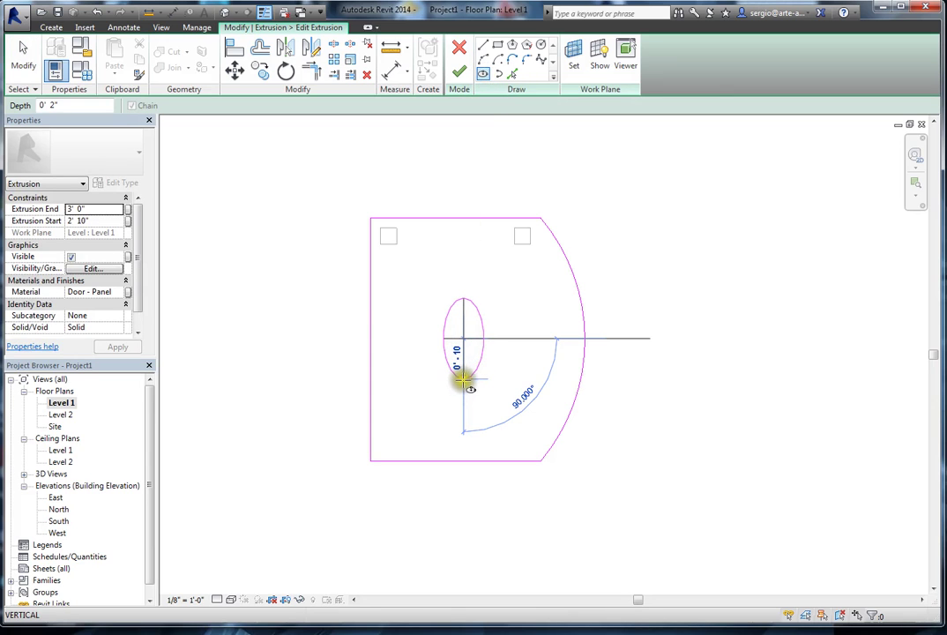
click(452, 381)
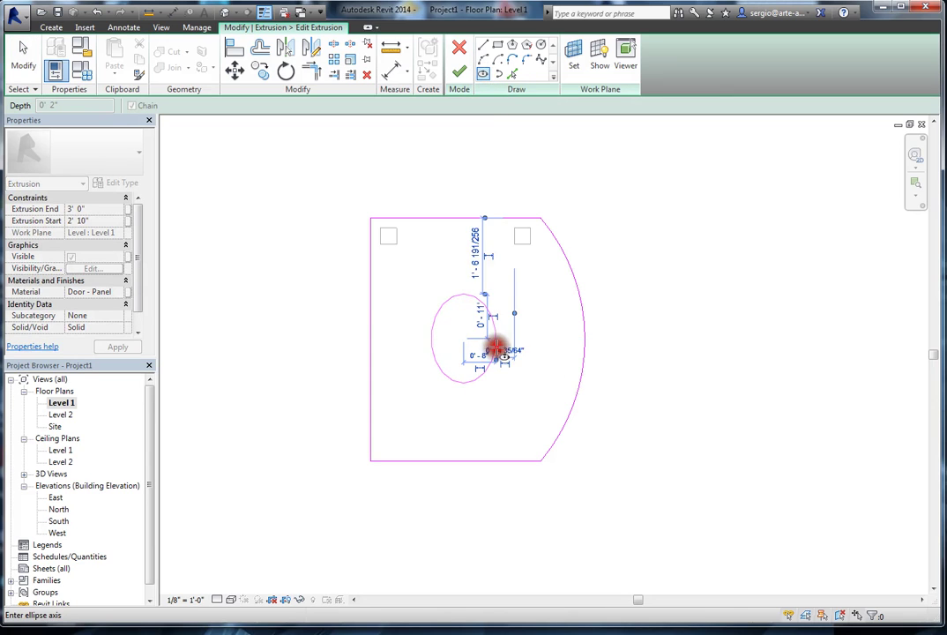
click(497, 349)
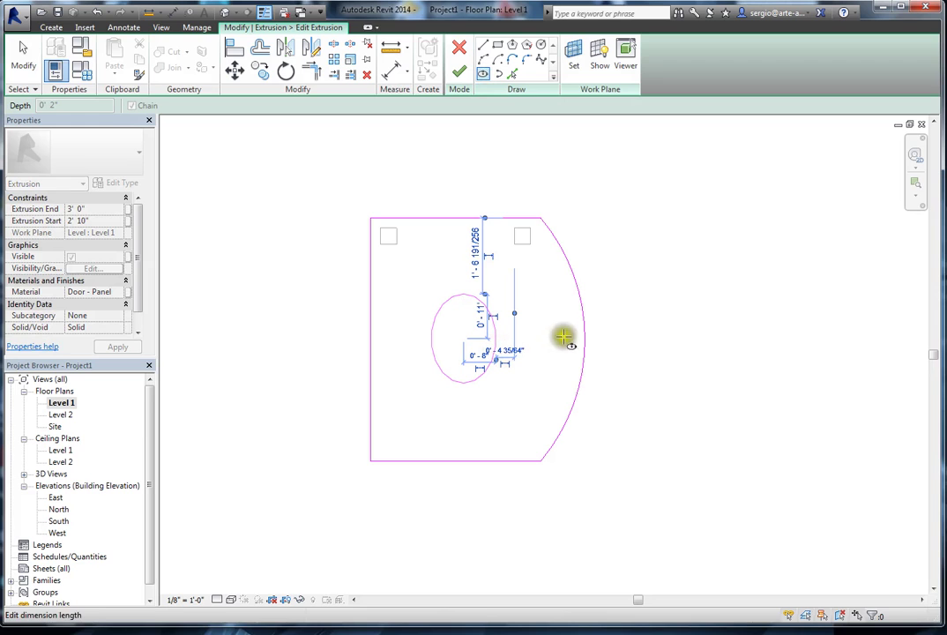
click(526, 46)
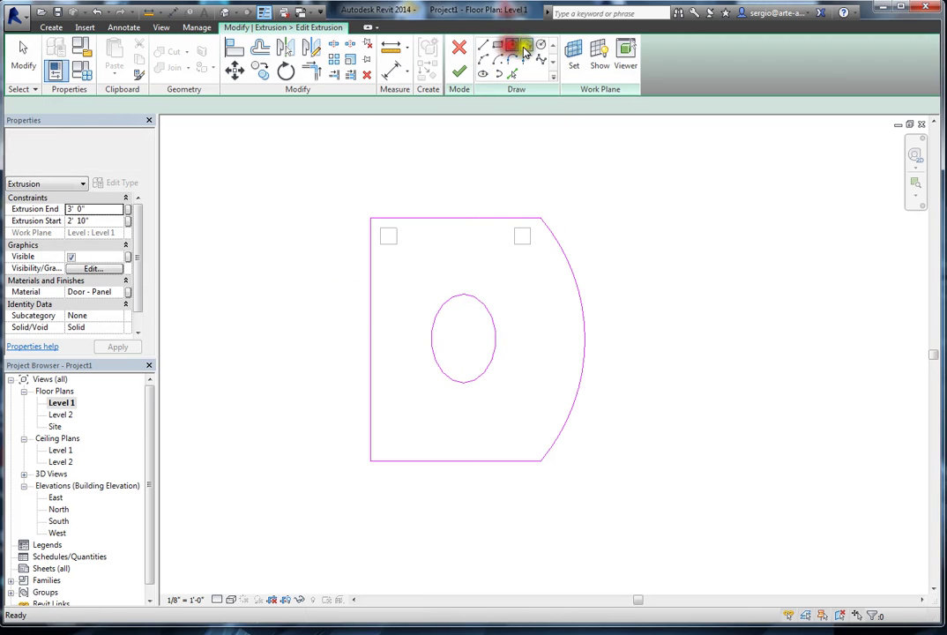
click(459, 74)
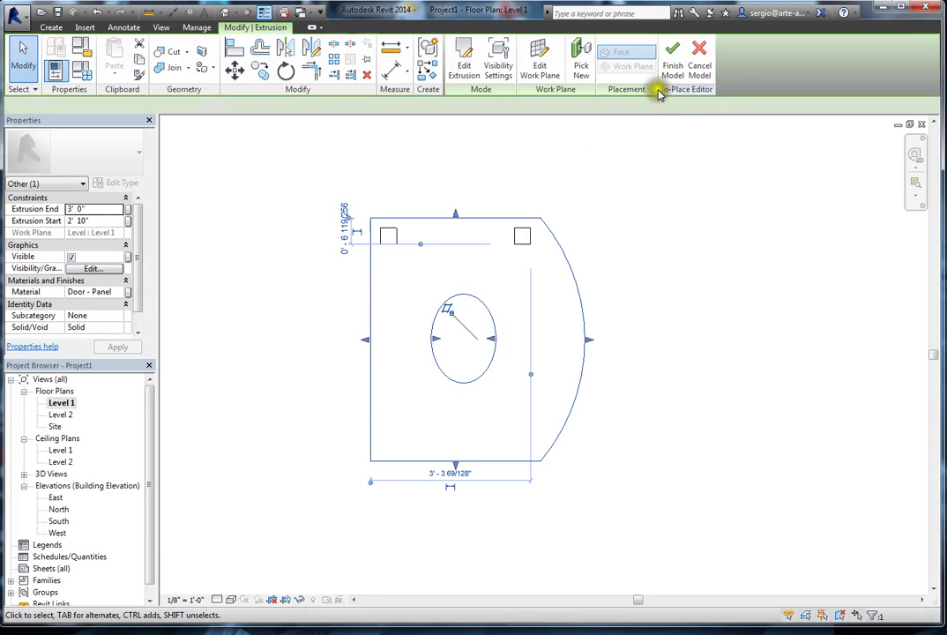
Finish the in-place table model and inspect the reshaped tabletop in the 3D view
click(672, 60)
click(656, 335)
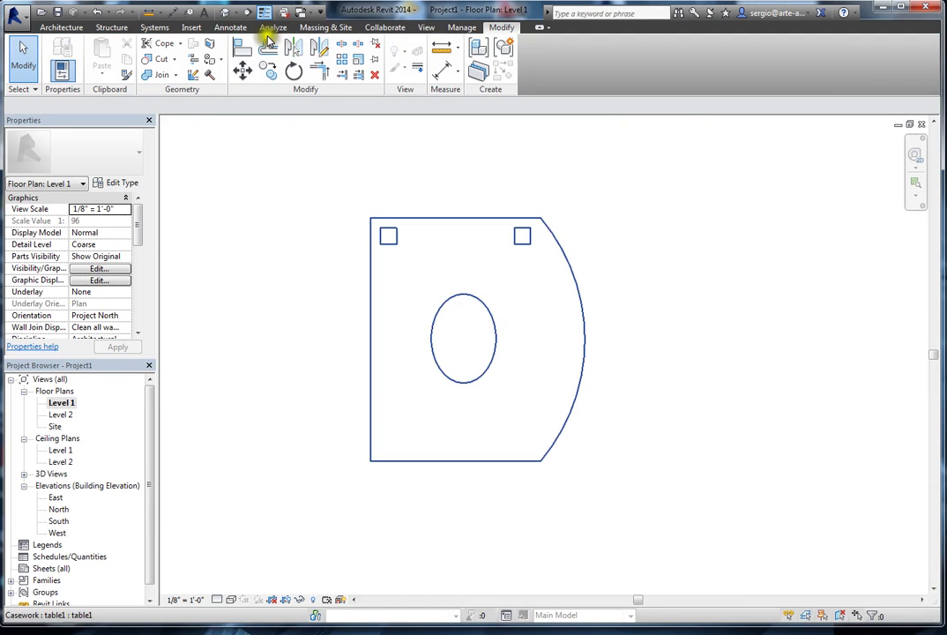
click(225, 14)
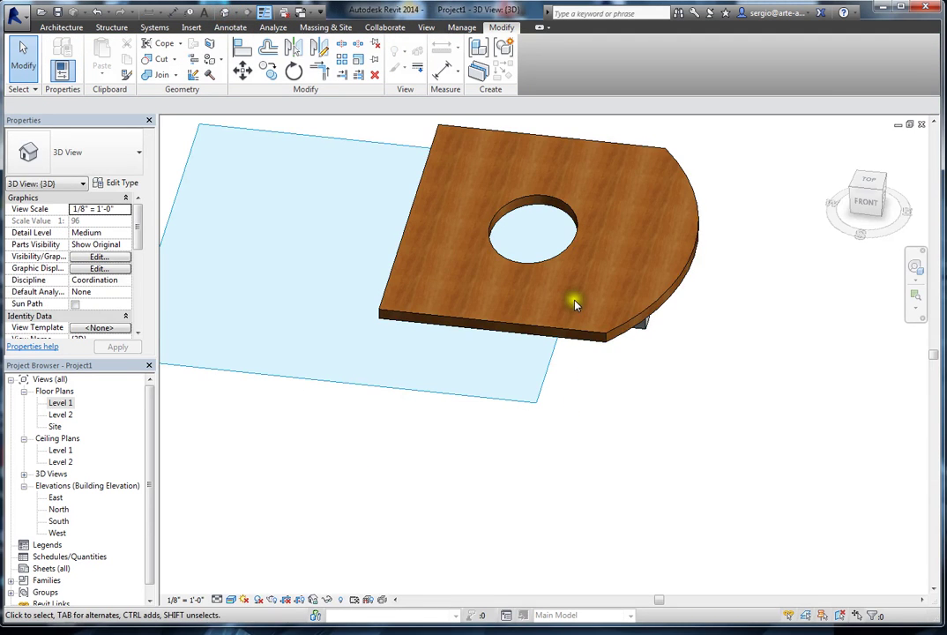
shift+middle_drag(574, 304, 660, 262)
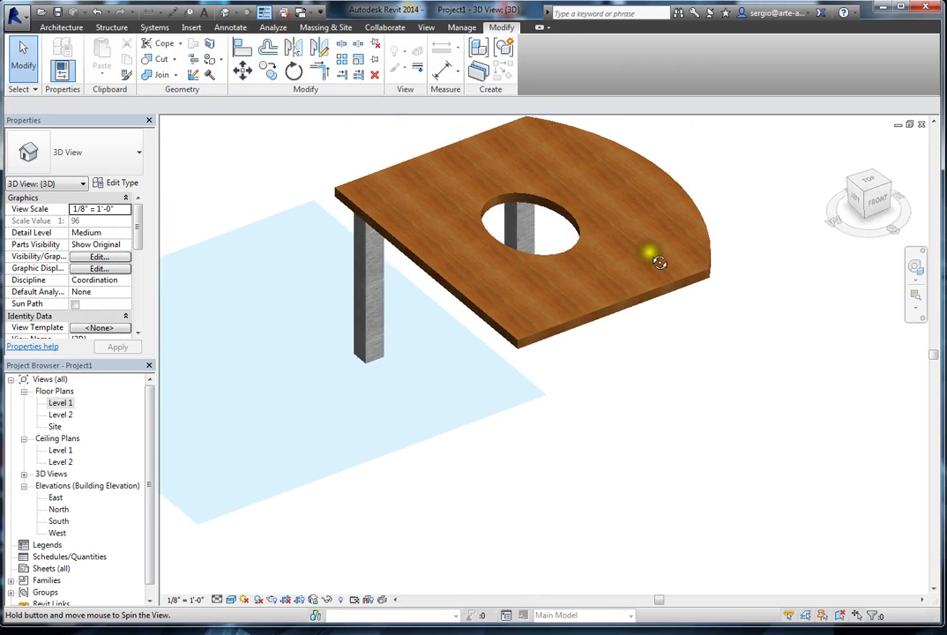